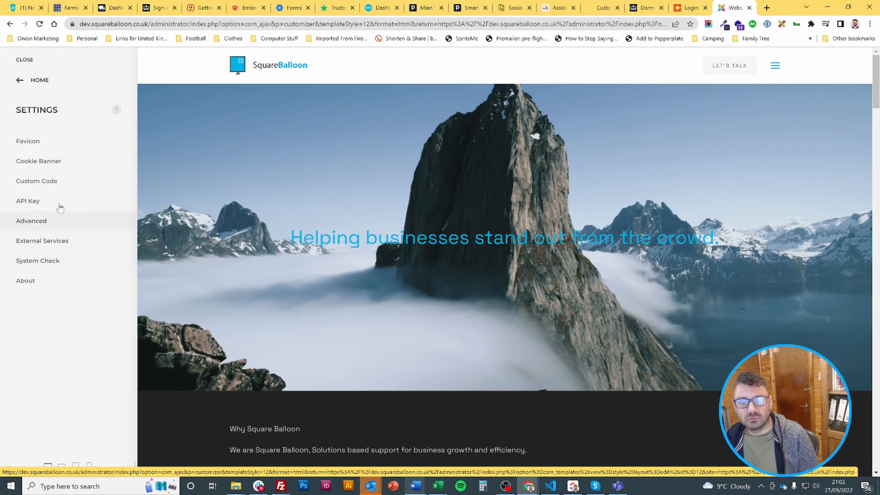
Step: Review the YOOtheme API key setting and read the system check's recommended improvements
left_click(59, 201)
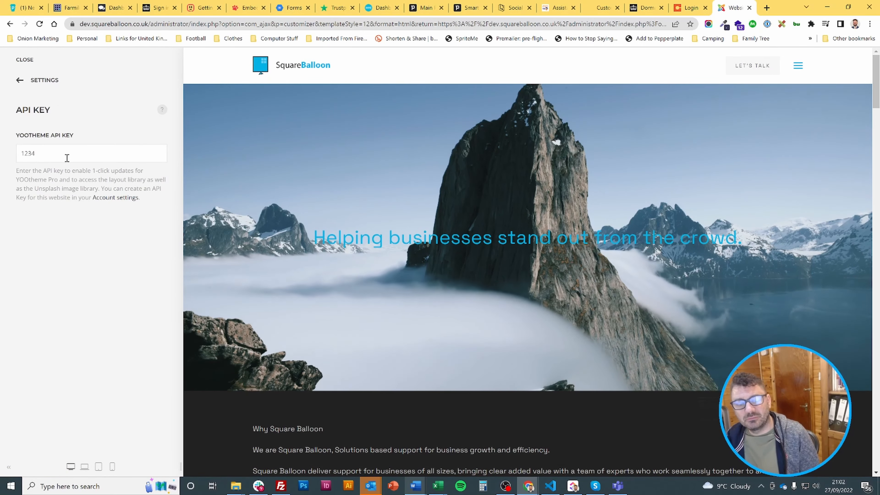
left_click(40, 82)
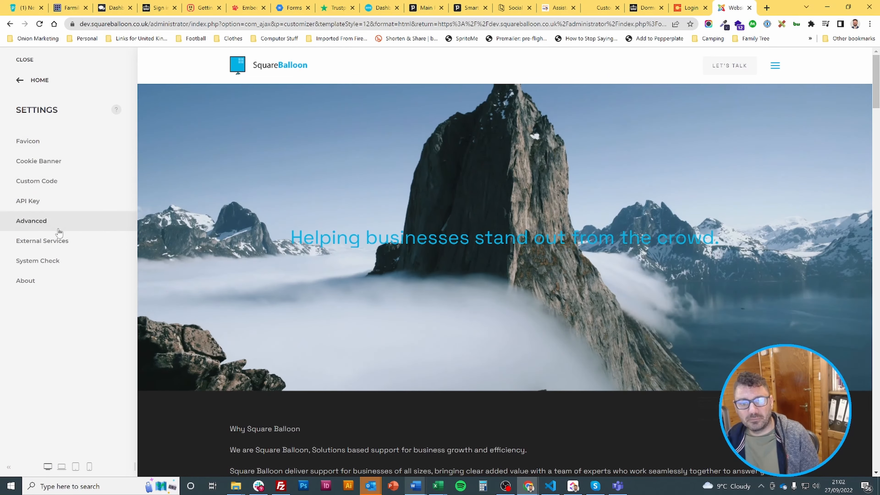
left_click(57, 263)
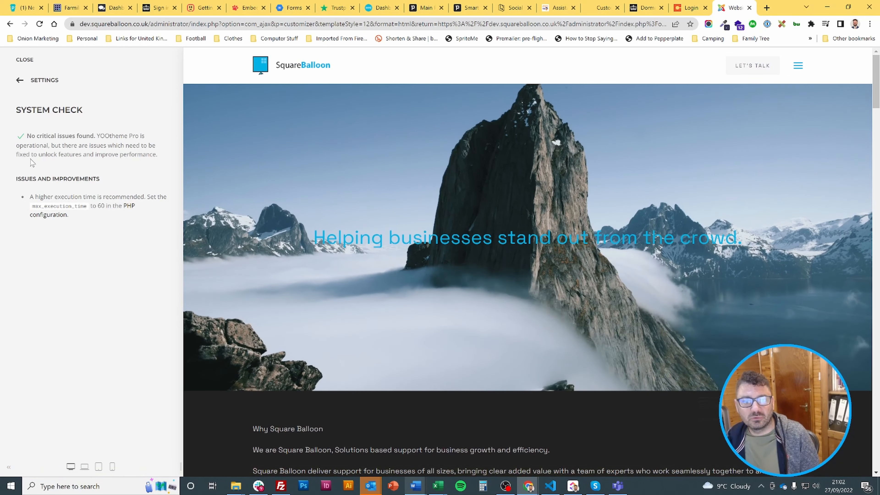
triple_click(51, 208)
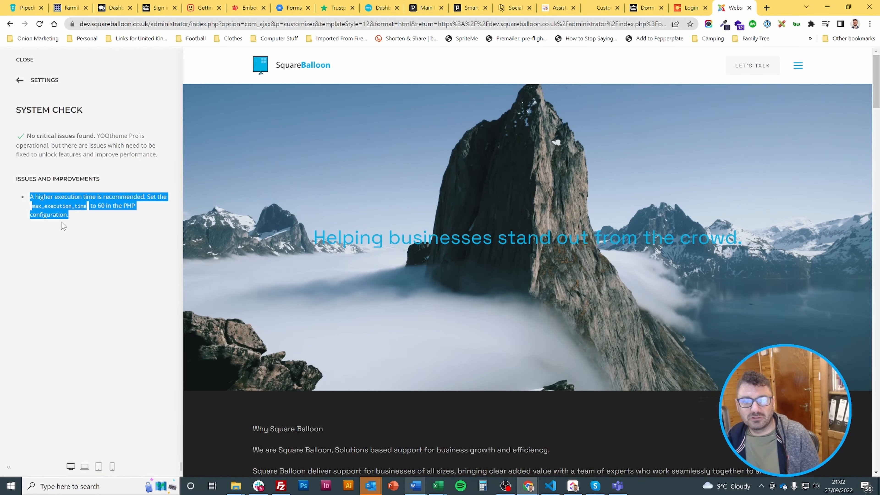
left_click(107, 226)
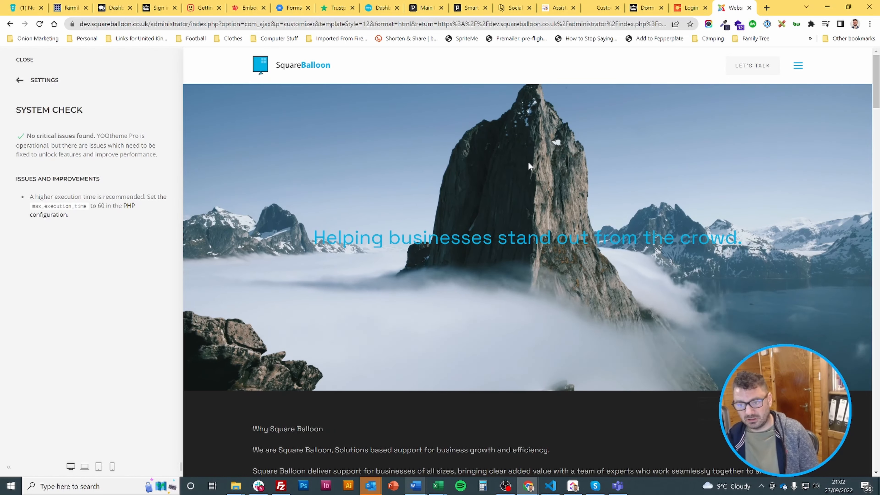
Step: Open the site's cPanel in a new browser tab, search for "php" and open Select PHP Version
key("ctrl+t")
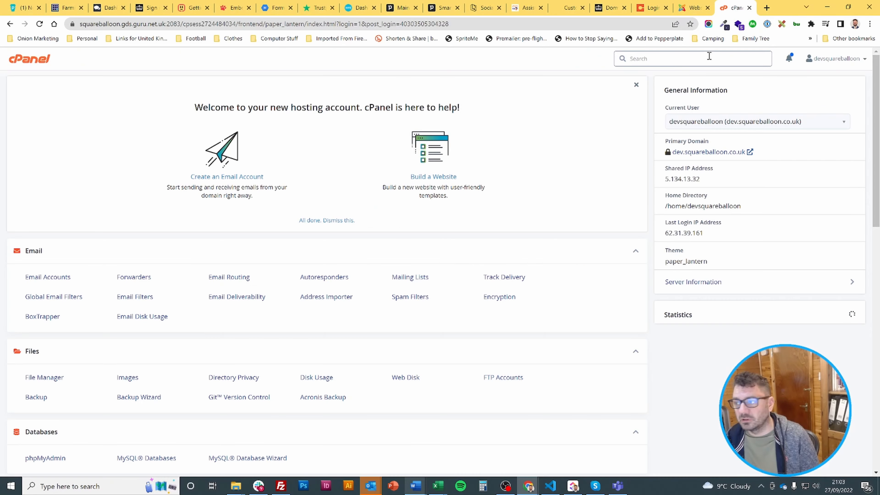
left_click(713, 58)
type("php")
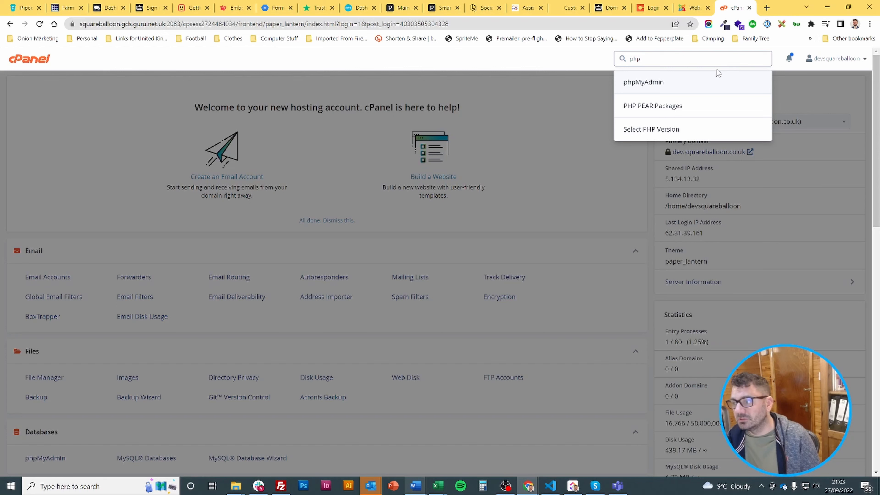
left_click(664, 128)
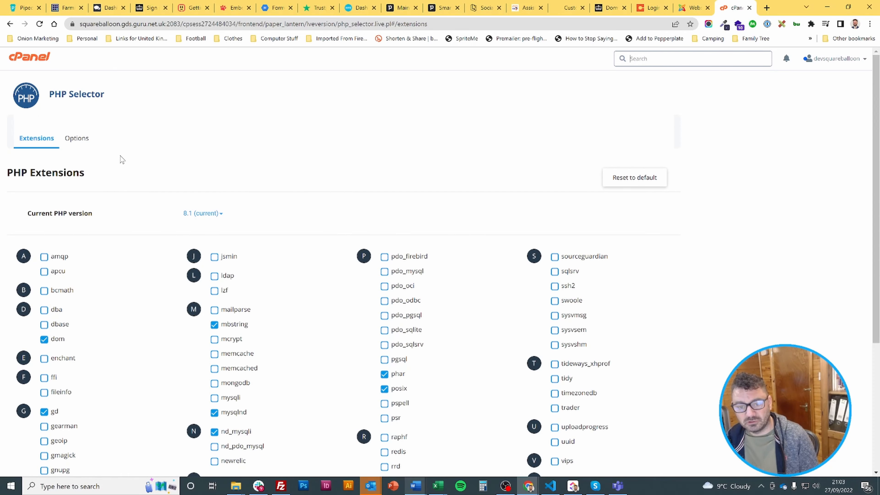
Step: Enable the fileinfo extension for the current PHP version
scroll(121, 160, "down", 5)
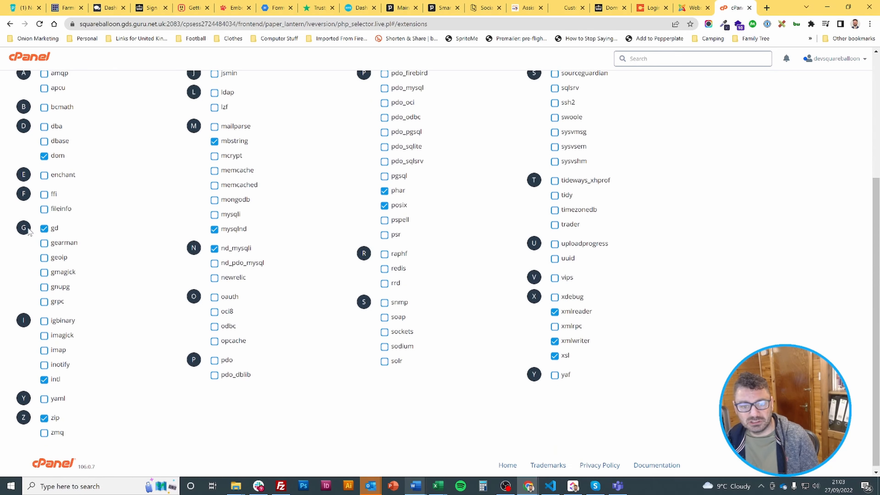
left_click(44, 209)
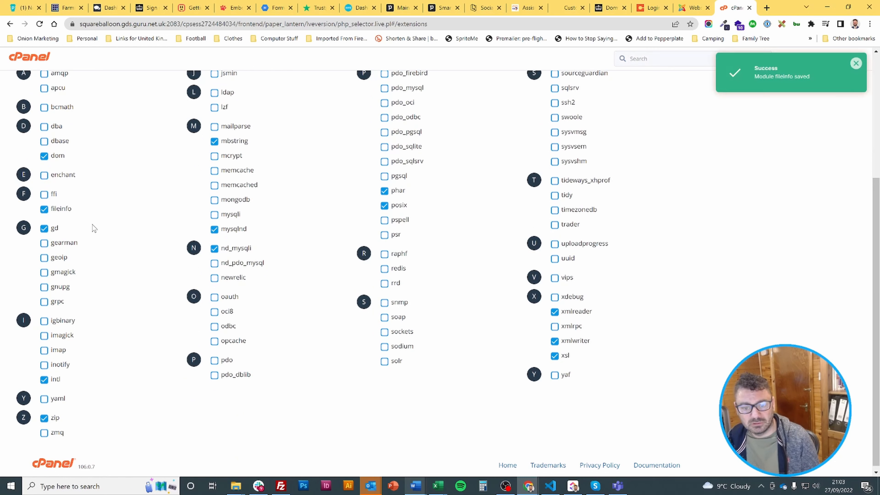
scroll(138, 251, "up", 1)
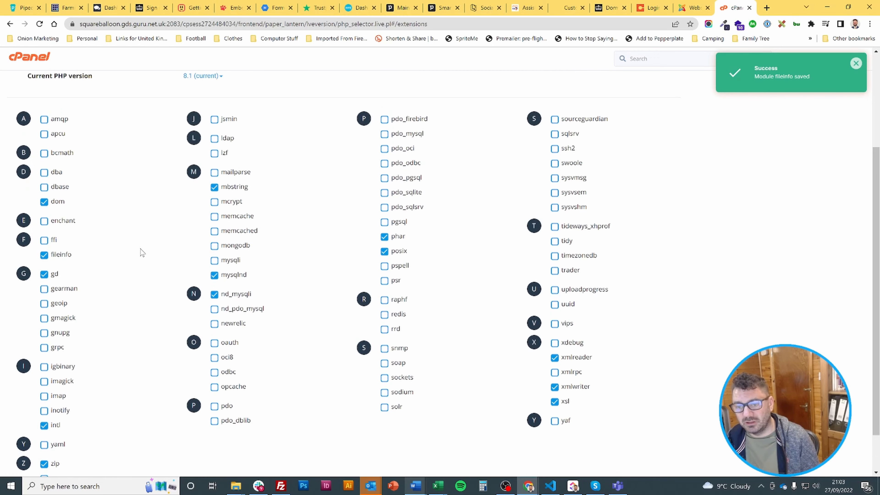
scroll(768, 263, "down", 1)
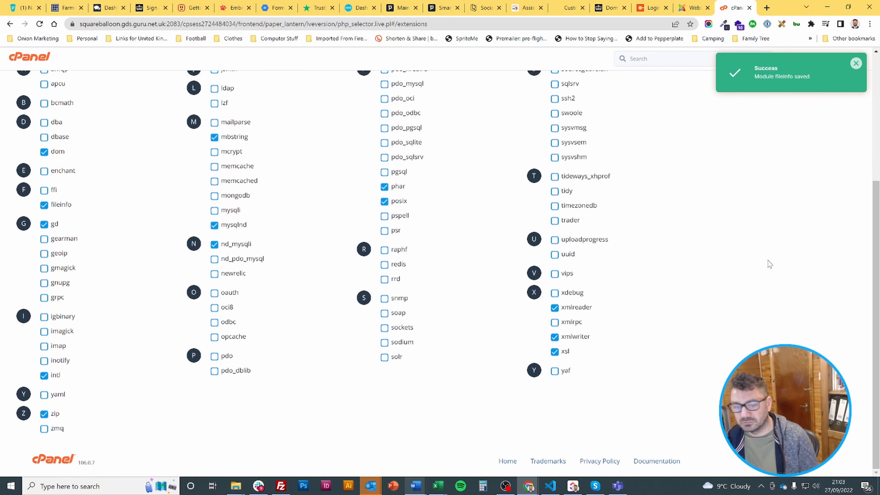
scroll(276, 313, "up", 4)
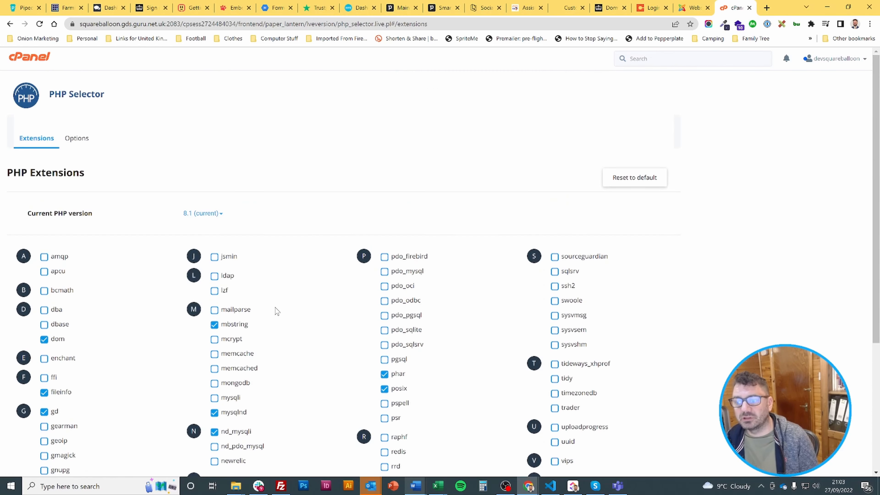
Step: Set max_execution_time to 60 in the PHP options, checking it against the recommendation in the YOOtheme system check
left_click(76, 138)
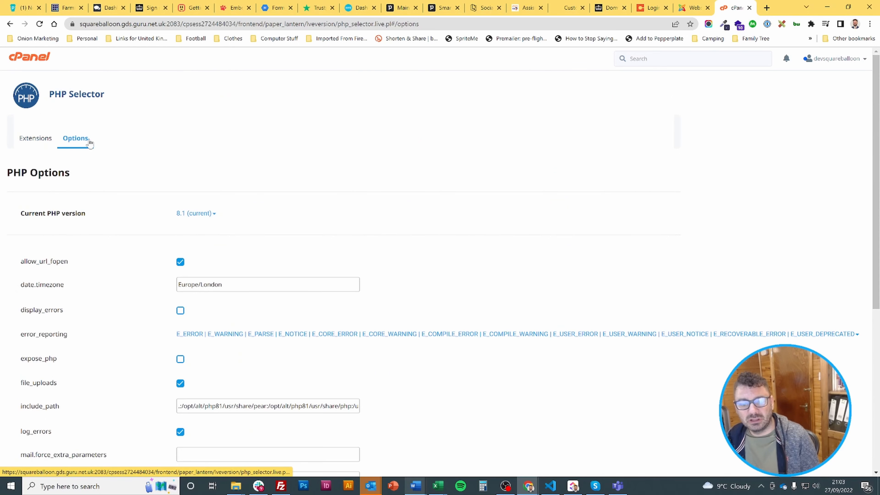
key("ctrl+f")
type("max")
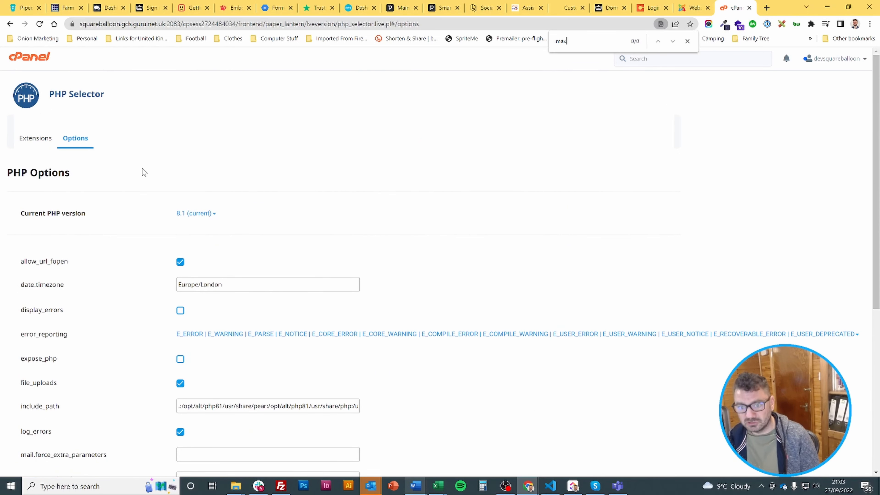
type(" ex")
key("Escape")
scroll(143, 172, "down", 8)
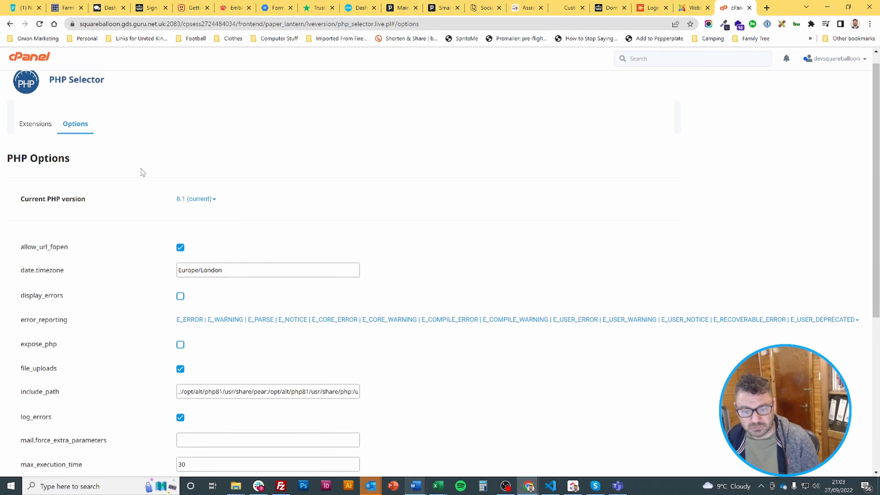
left_click(685, 5)
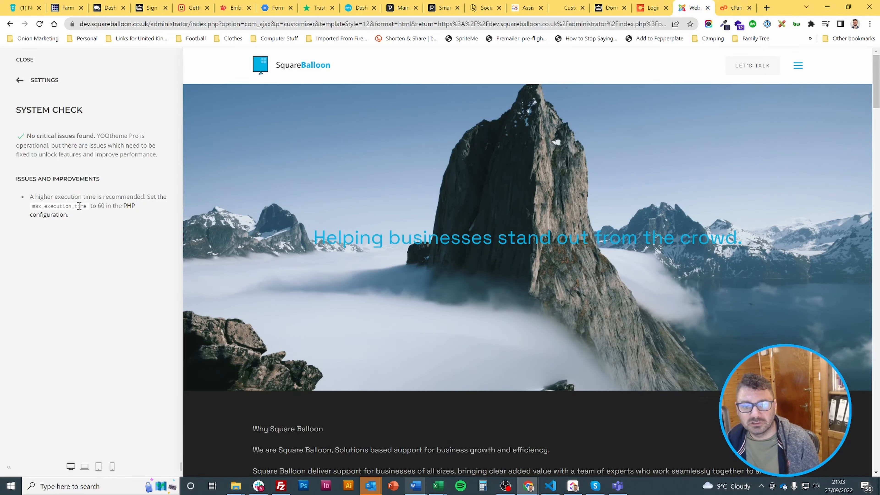
key("ctrl+Tab")
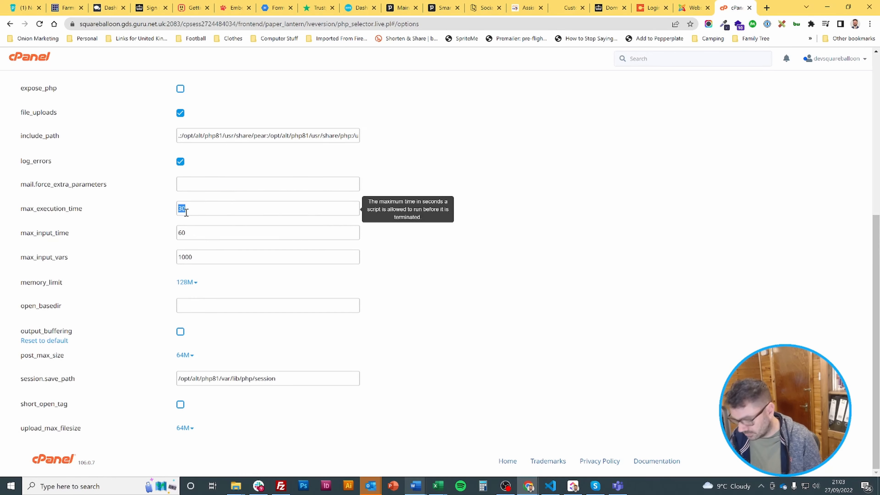
left_click(691, 6)
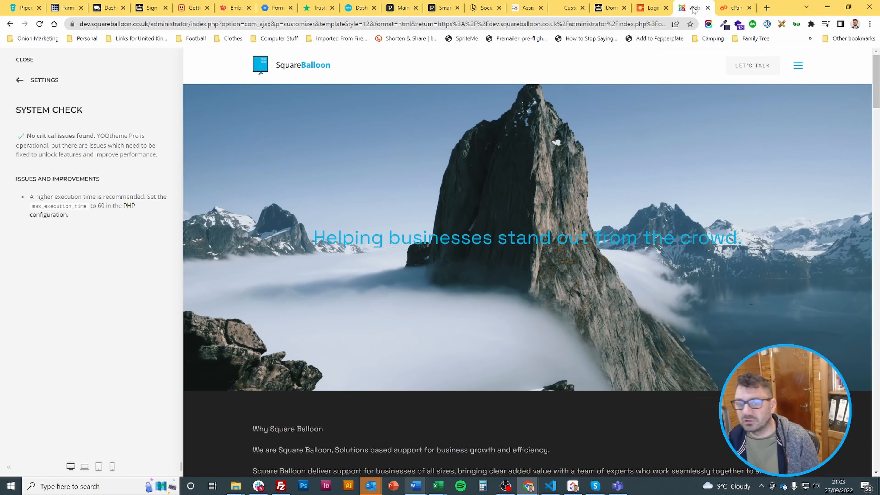
left_click(732, 5)
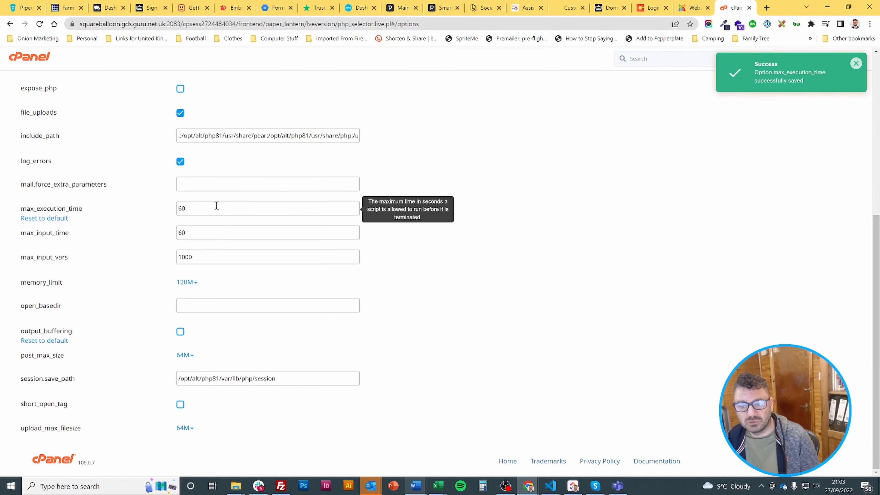
scroll(469, 231, "up", 8)
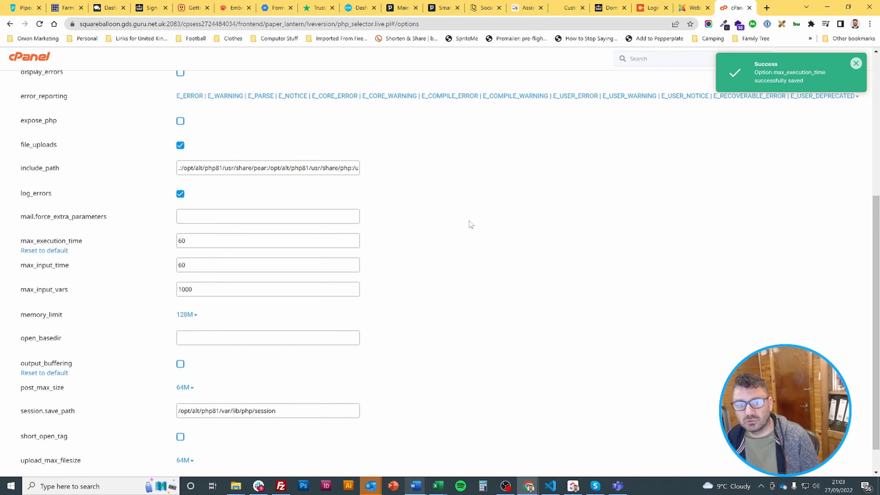
Step: Return to the YOOtheme customizer and run the system check again from its settings
left_click(680, 10)
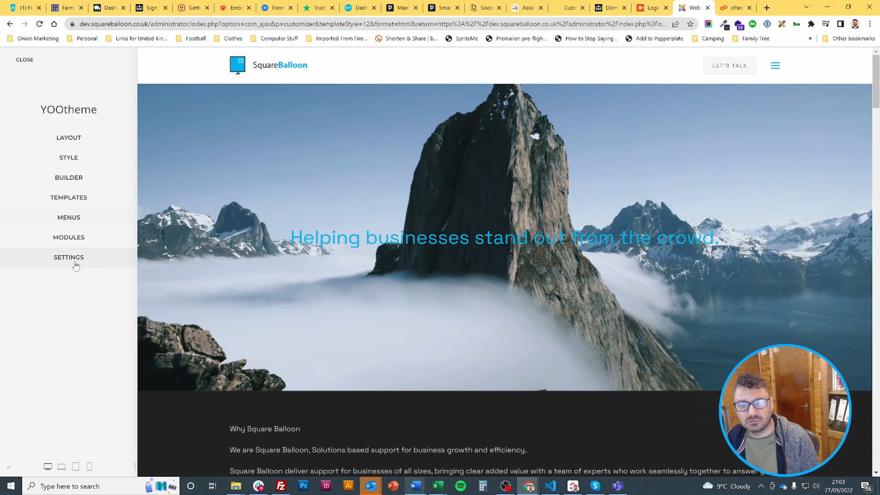
left_click(72, 261)
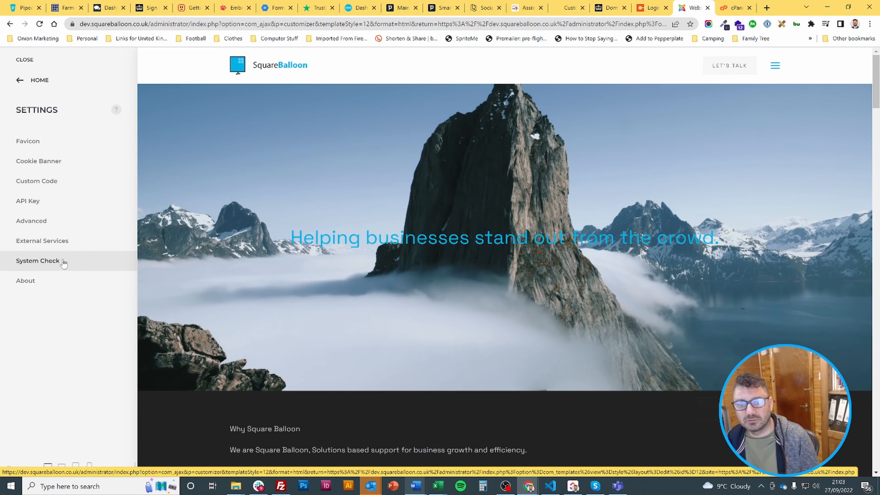
left_click(64, 263)
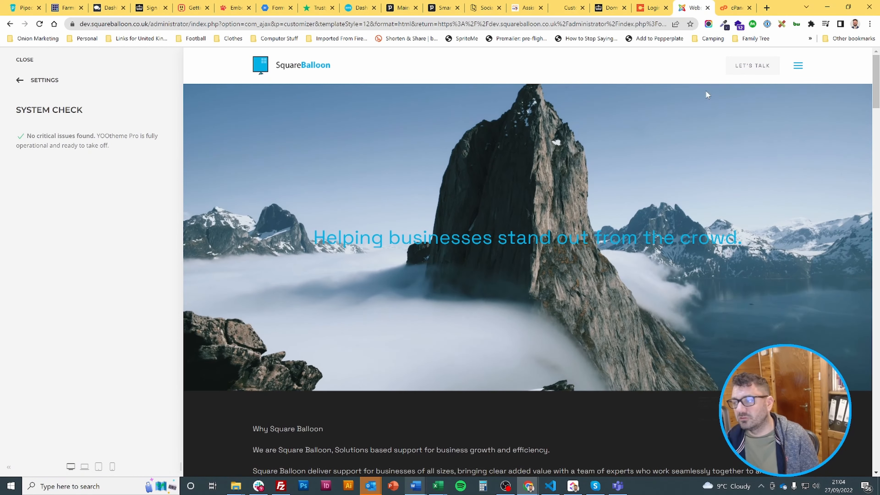
Step: Review the PHP extensions list in cPanel again and return to the YOOtheme customizer
left_click(734, 7)
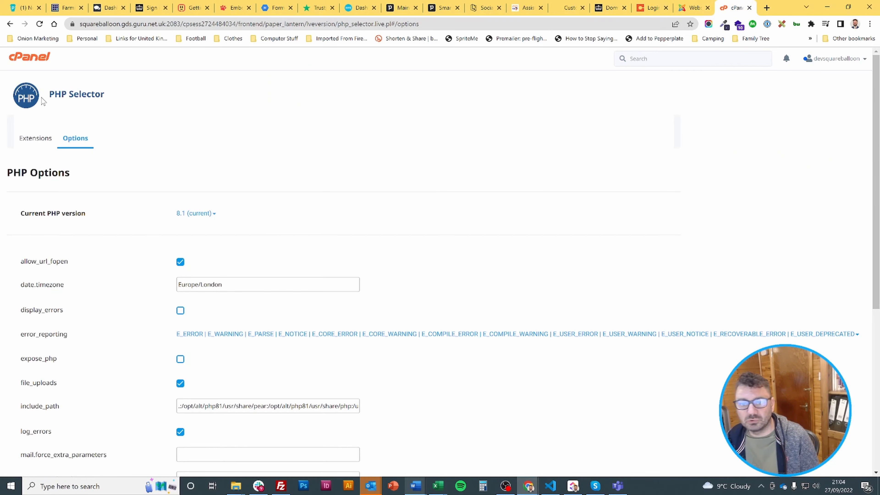
left_click(43, 145)
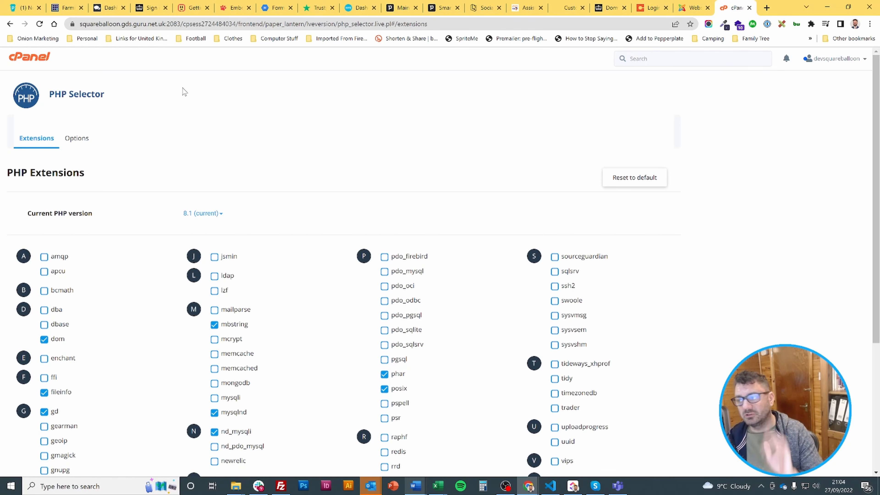
left_click(692, 7)
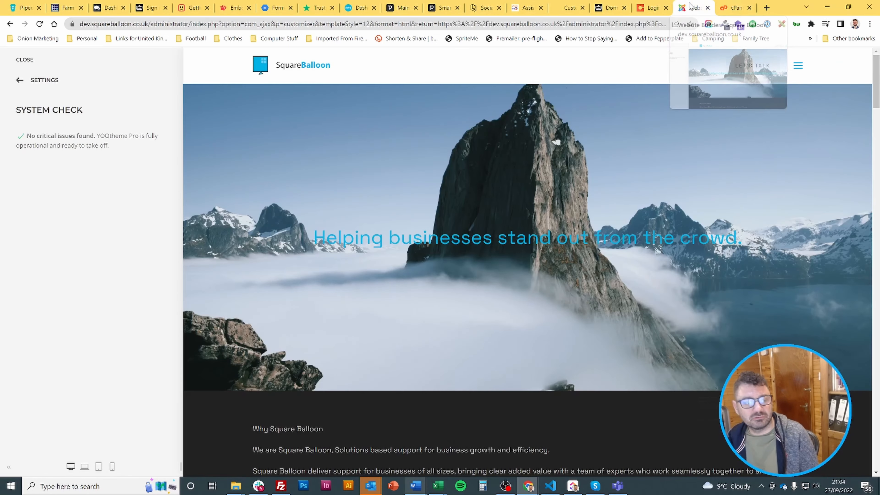
Step: Open the Site layout settings and examine the logo options, including the image picker for the inverse logo
left_click(33, 81)
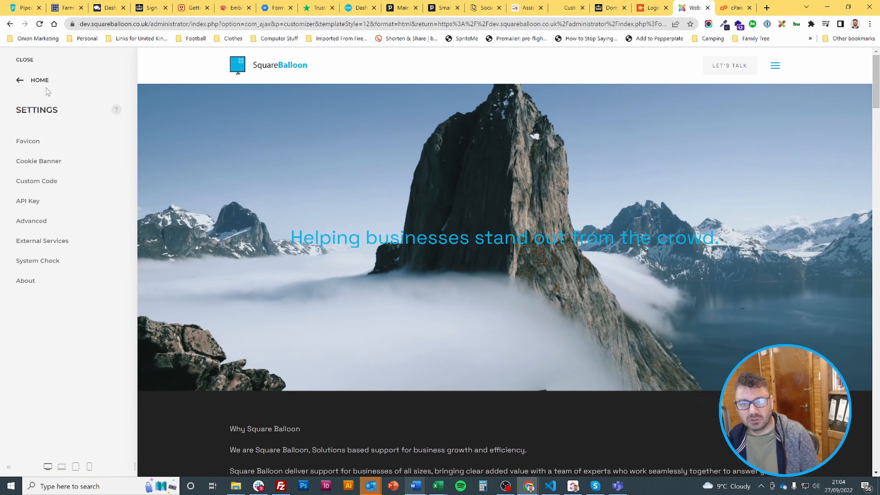
left_click(39, 80)
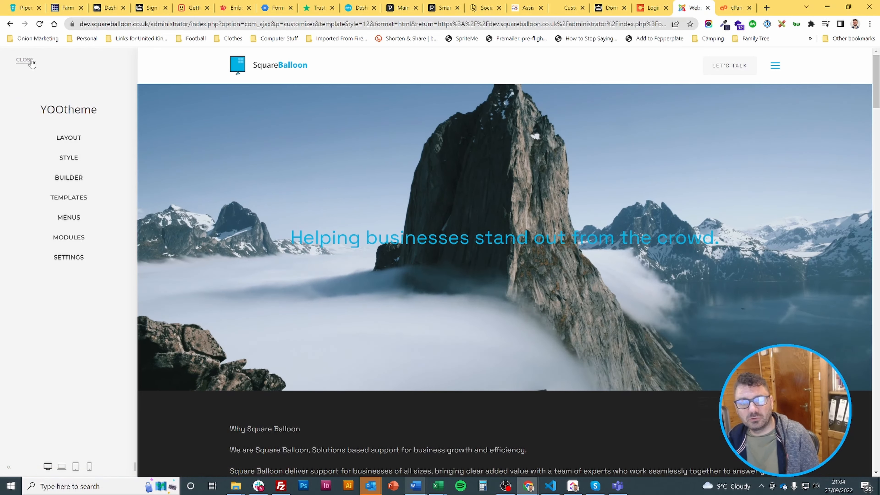
left_click(73, 145)
left_click(78, 141)
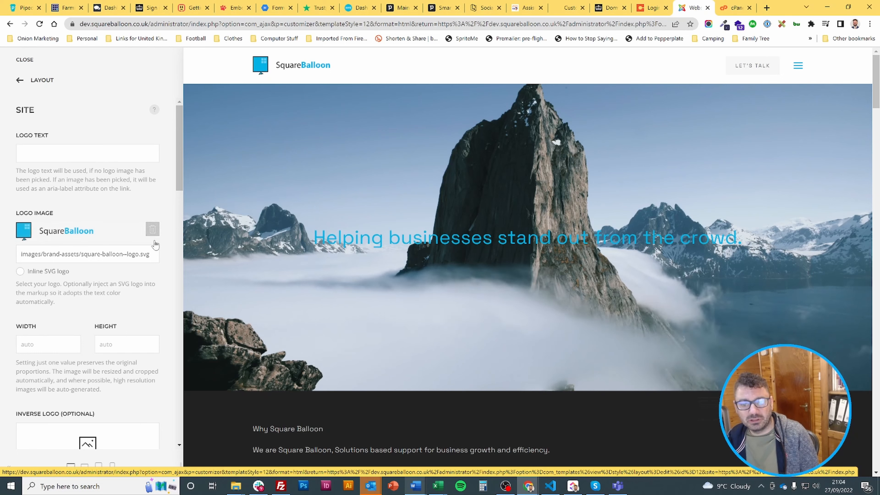
scroll(24, 229, "down", 4)
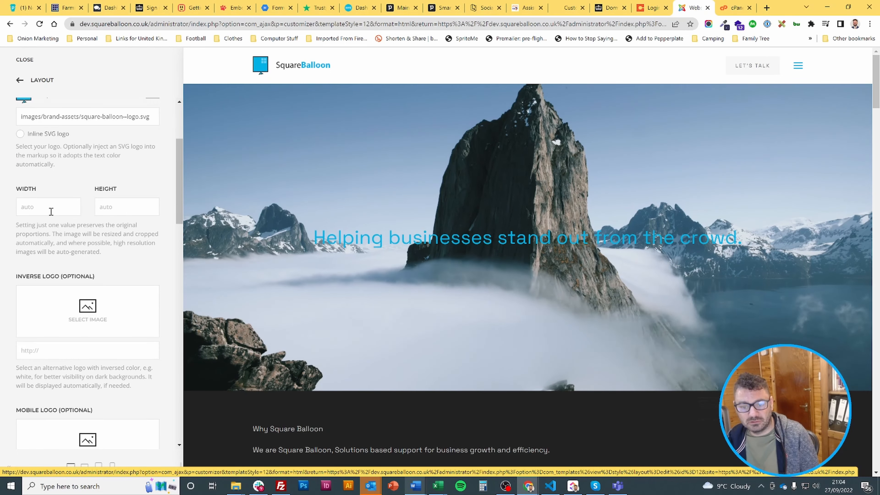
left_click(87, 287)
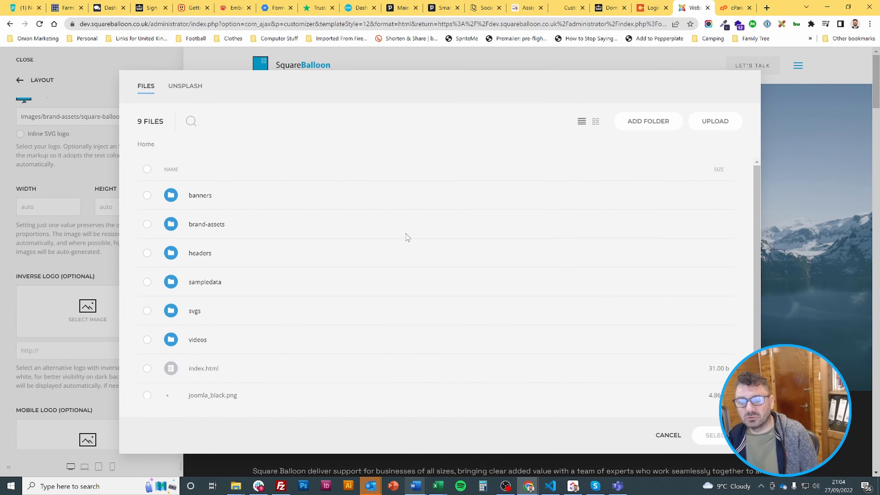
left_click(668, 436)
scroll(86, 250, "up", 4)
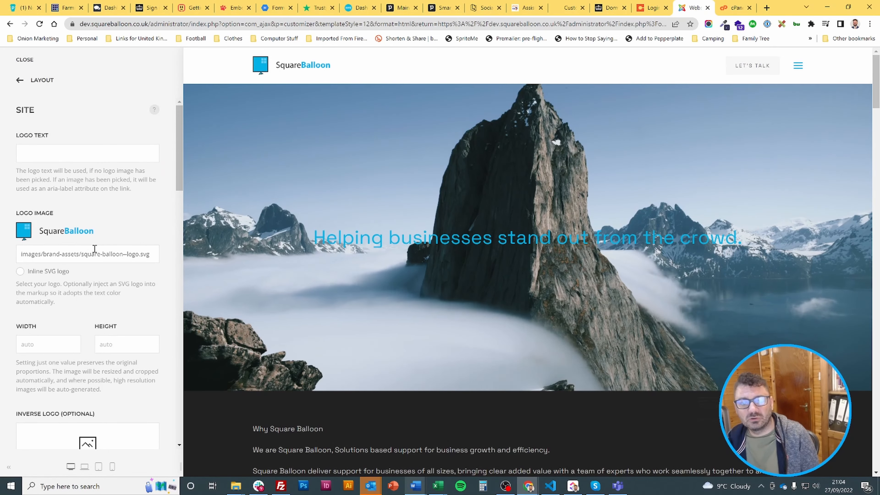
left_click(46, 83)
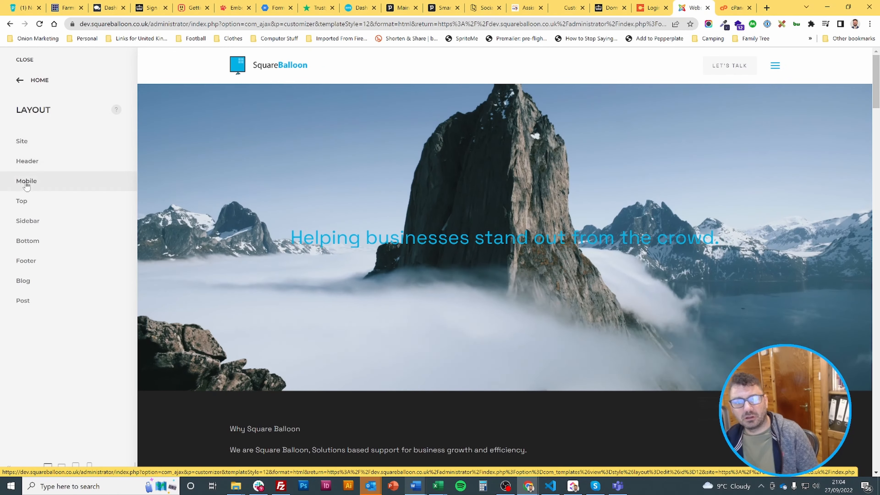
left_click(41, 143)
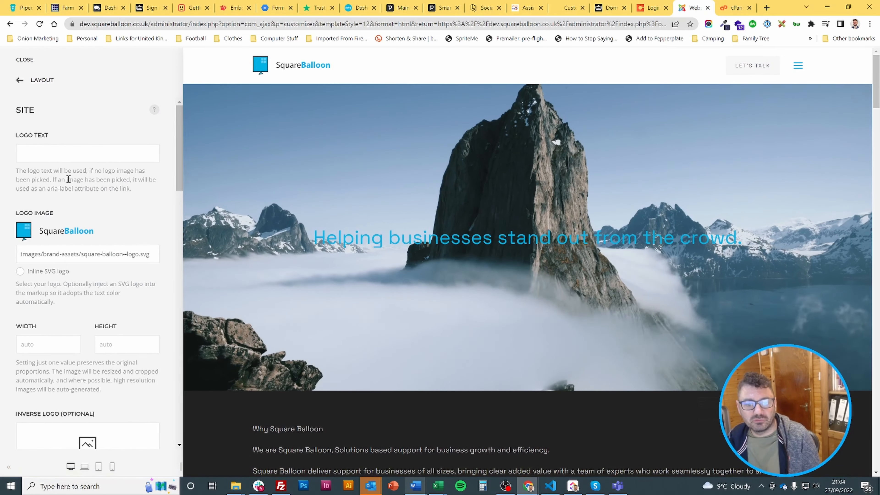
Step: Review the Site layout's logo image, inverse, mobile and dialog logo options, and check the site's dialog menu in the preview
scroll(63, 166, "down", 3)
scroll(69, 181, "up", 3)
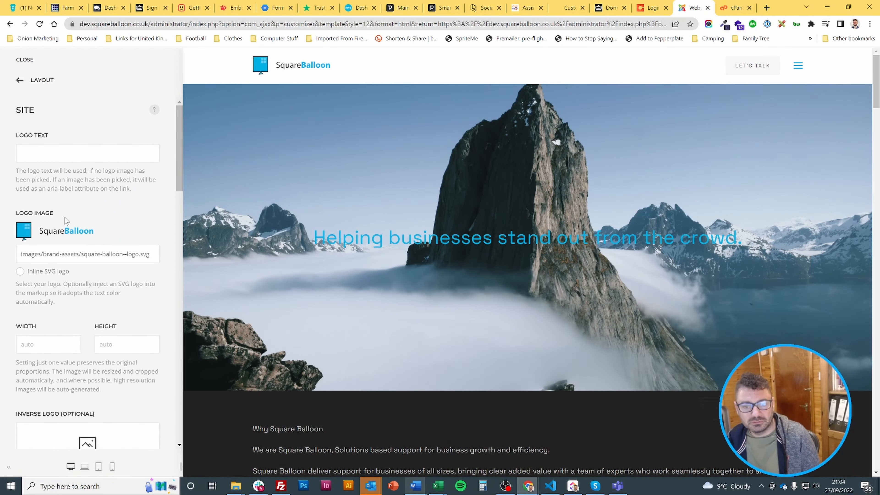
scroll(77, 194, "down", 1)
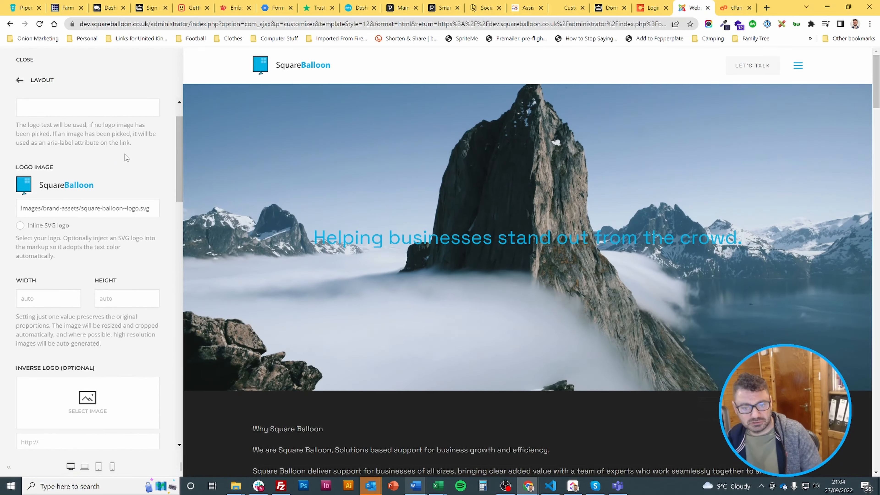
scroll(43, 267, "down", 1)
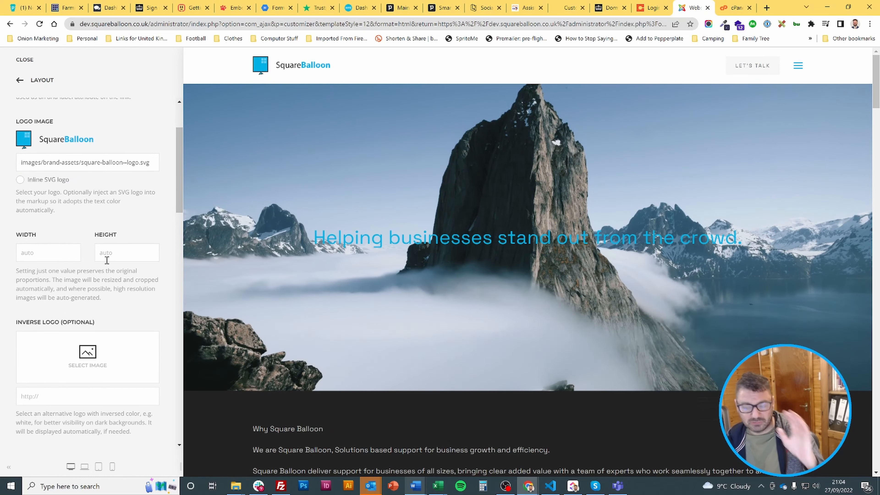
scroll(104, 243, "down", 4)
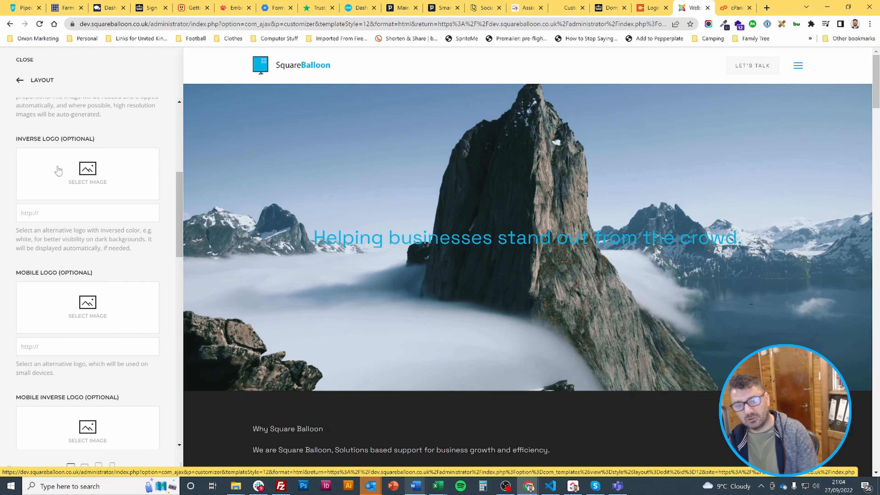
scroll(59, 171, "down", 2)
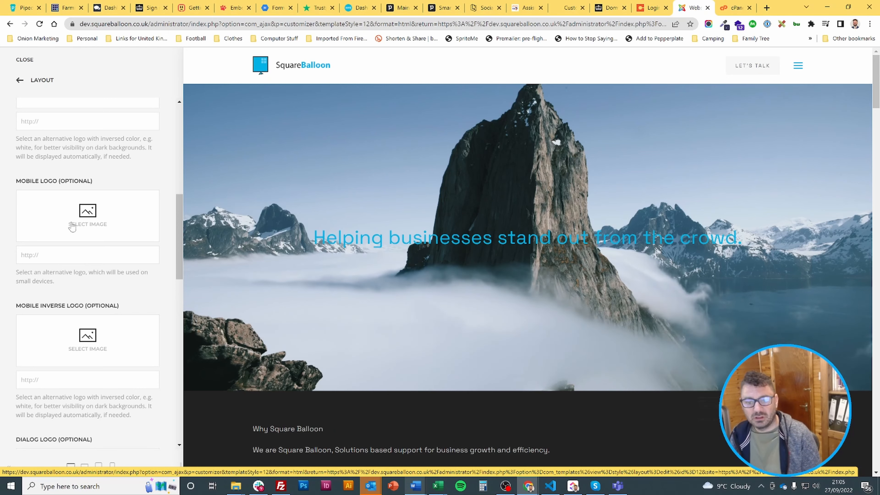
scroll(72, 228, "down", 4)
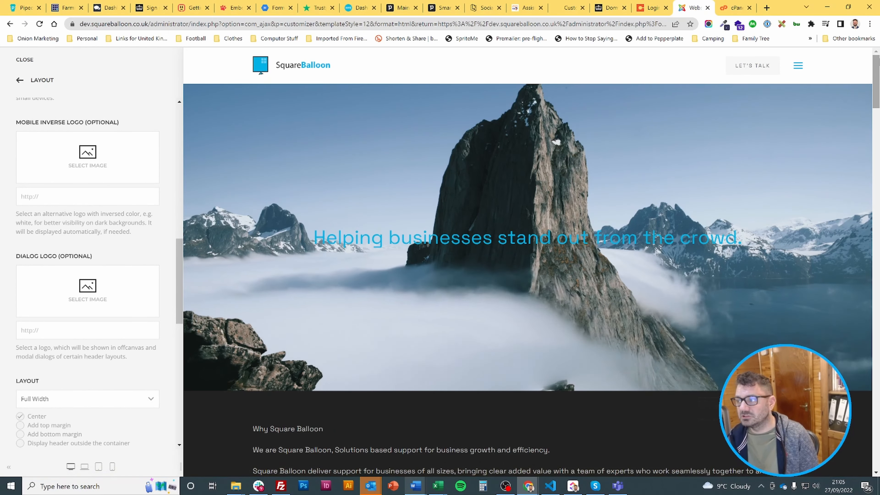
left_click(797, 68)
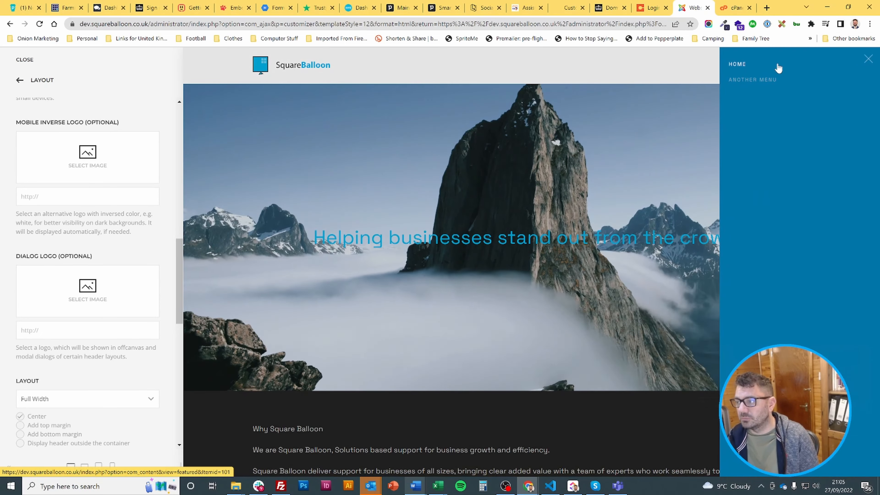
left_click(867, 60)
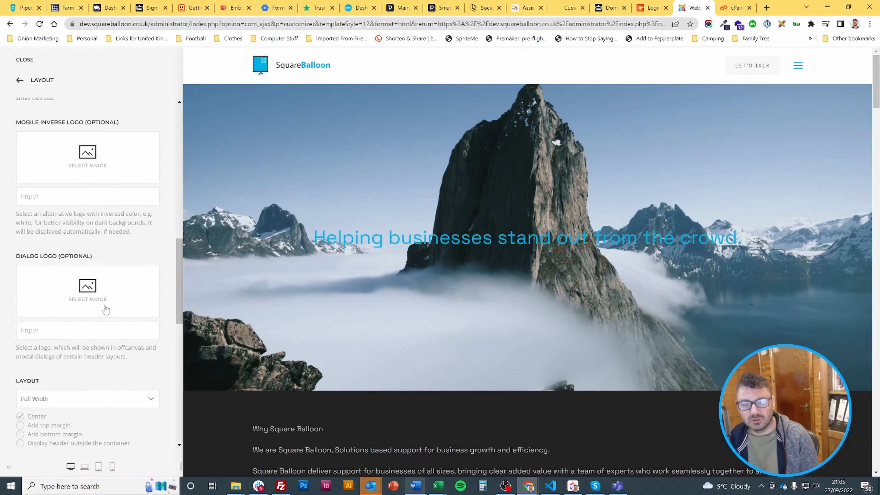
Step: Set the dialog logo to square-balloon--logo.svg from the brand-assets folder and save the layout
left_click(88, 289)
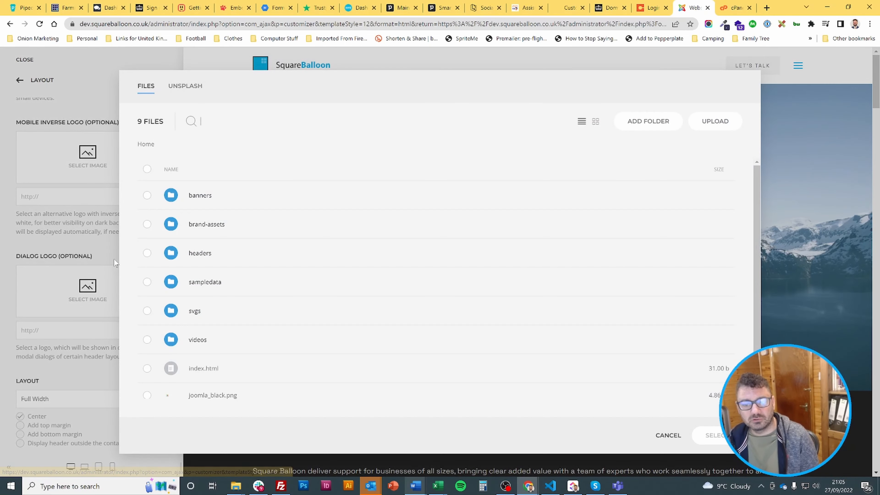
left_click(222, 230)
left_click(231, 194)
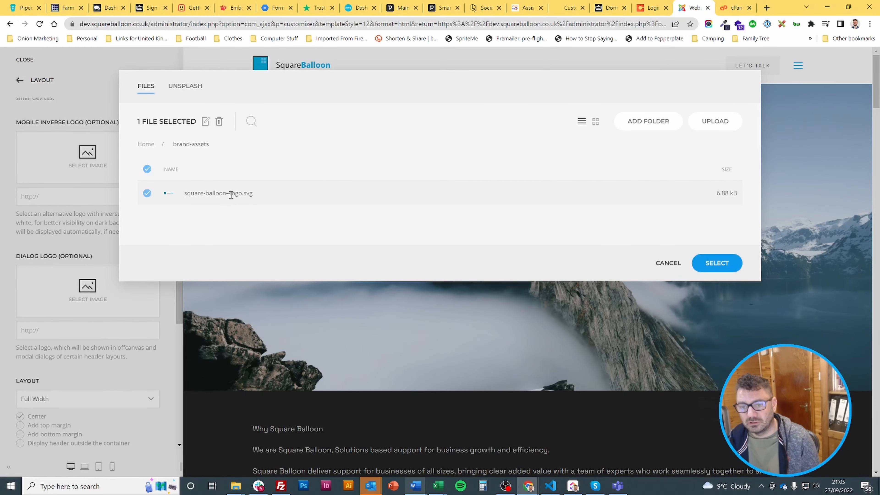
left_click(732, 270)
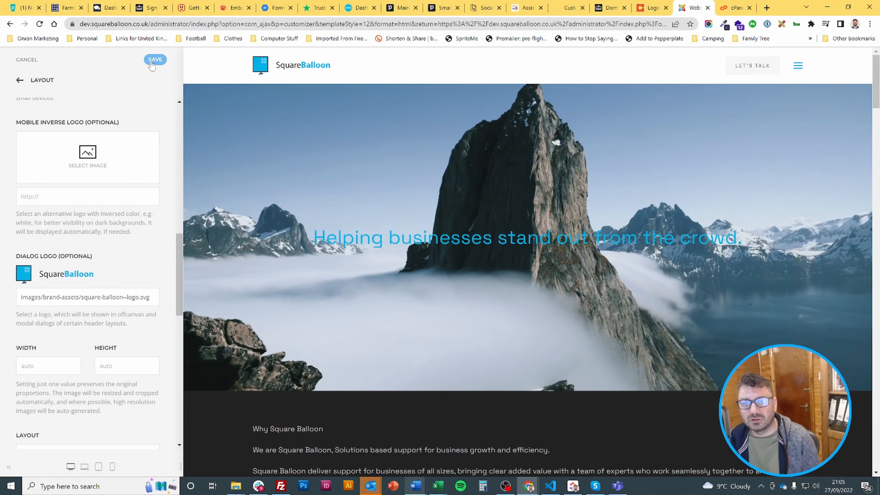
left_click(155, 59)
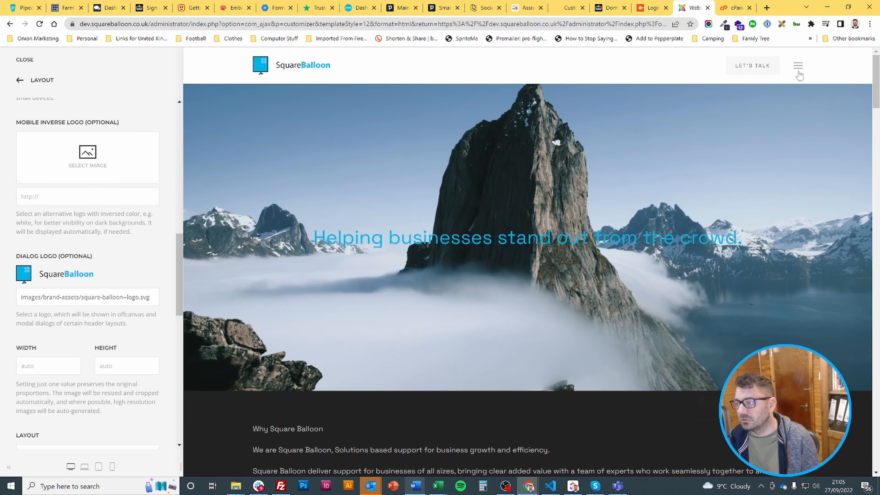
Step: Check the logo in the site preview's dialog menu, closing the menu after each look
left_click(798, 66)
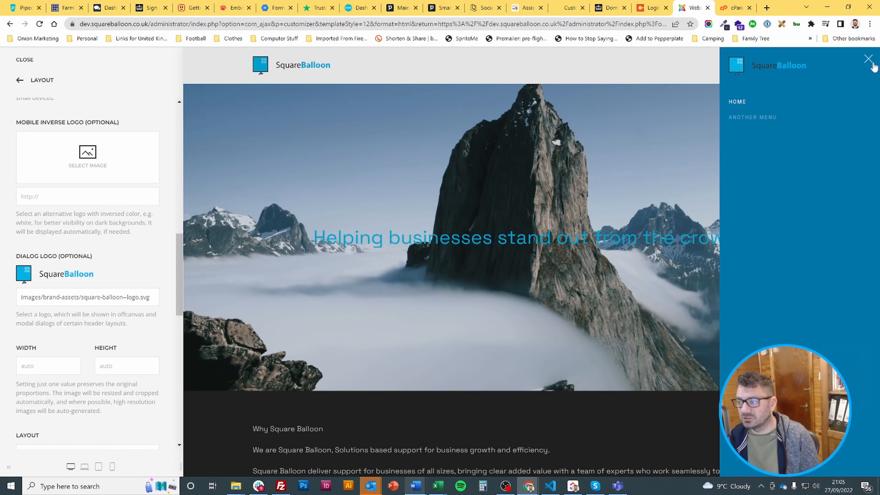
left_click(869, 61)
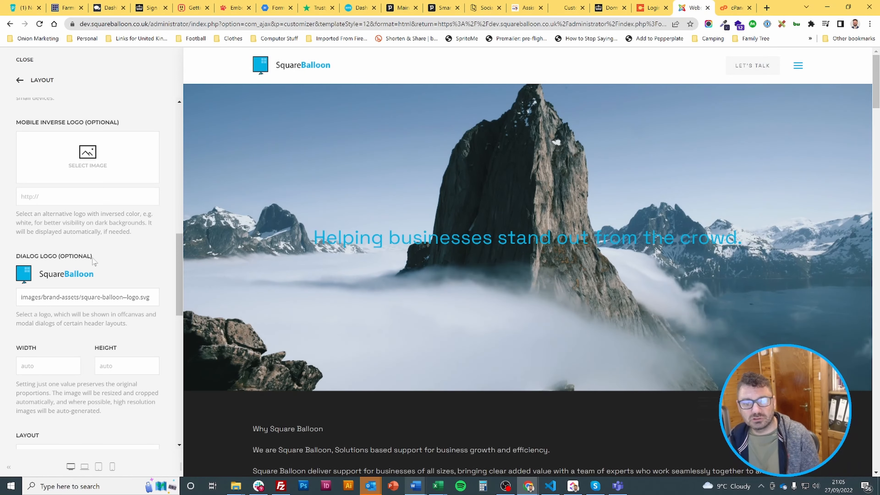
left_click(799, 65)
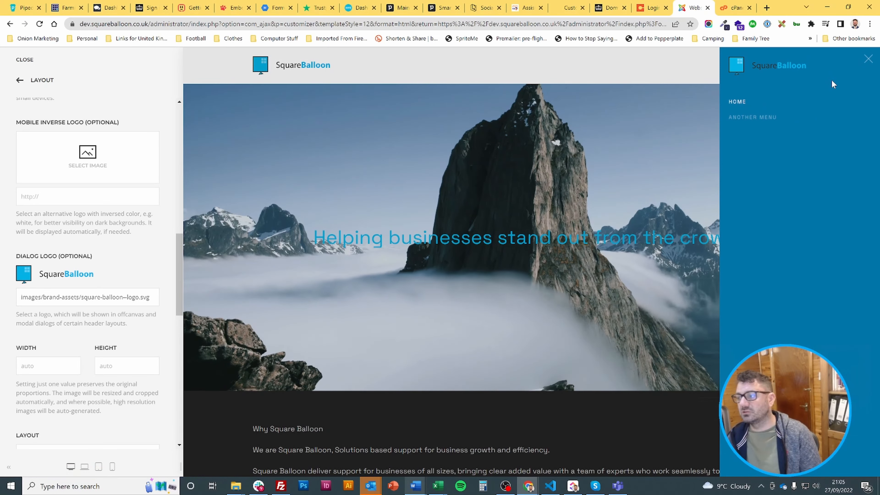
left_click(868, 67)
Step: Examine the header visibility choices in the Mobile layout settings and return to the Layout overview
scroll(84, 191, "up", 10)
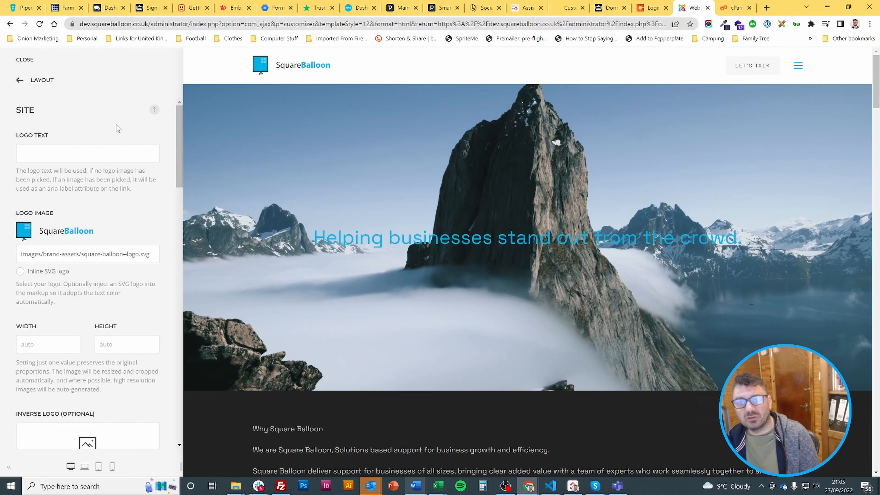
left_click(42, 81)
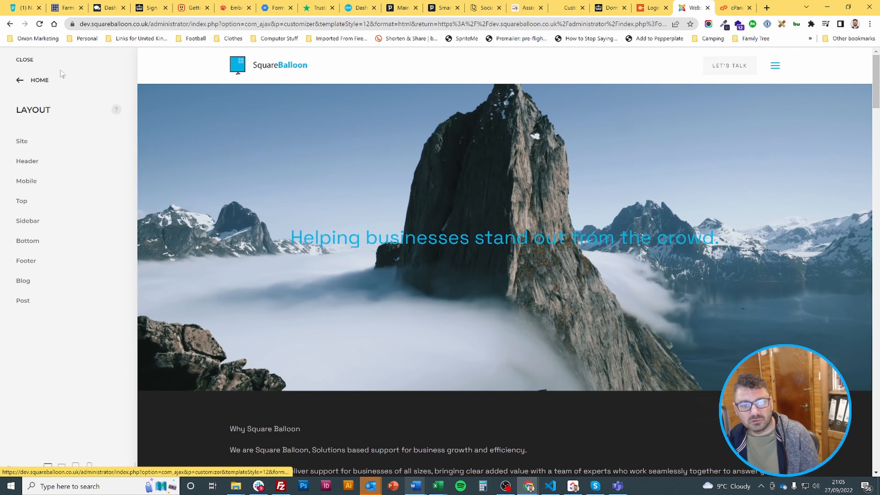
left_click(54, 187)
left_click(99, 159)
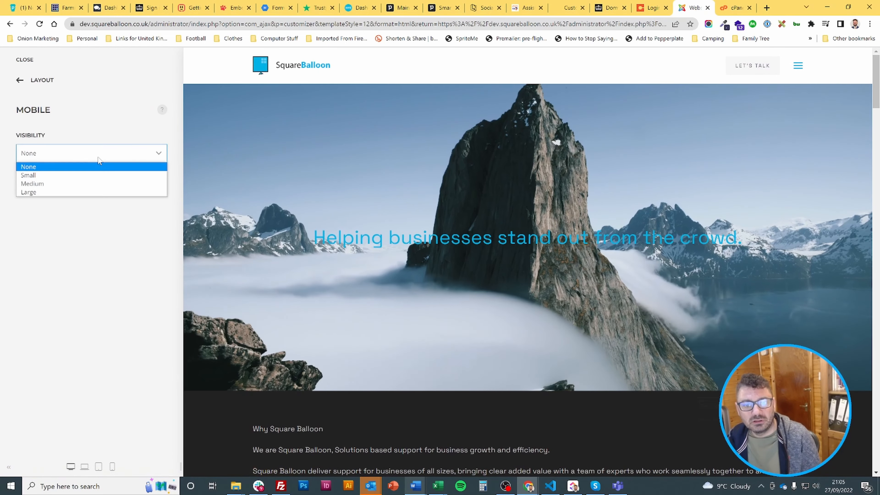
left_click(120, 128)
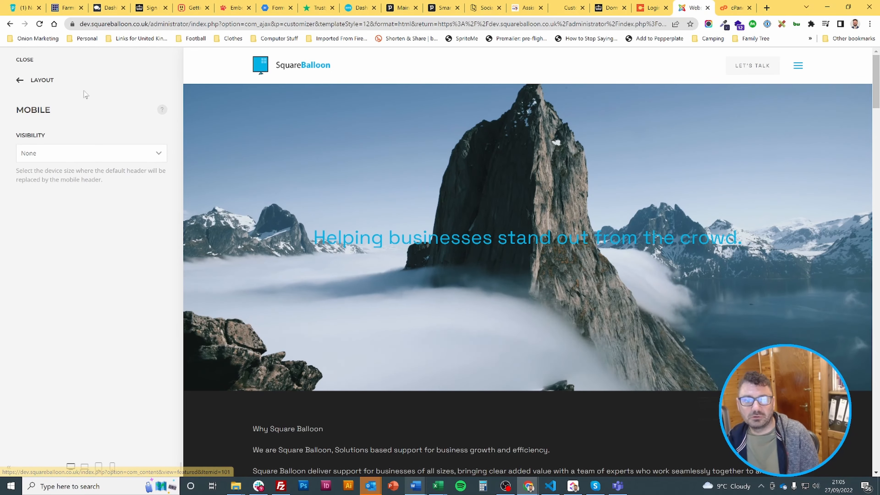
left_click(46, 83)
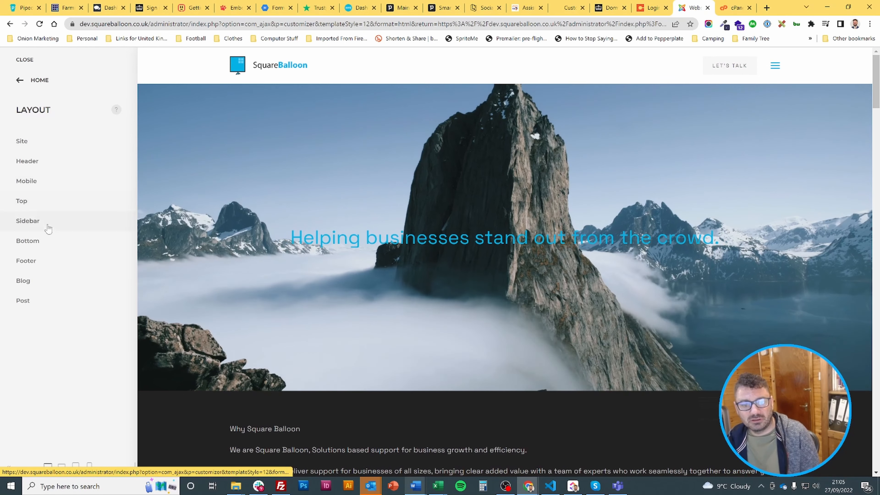
Step: Examine the navbar and dialog position choices in the Menus settings and return to the customizer's home level
left_click(34, 80)
left_click(69, 218)
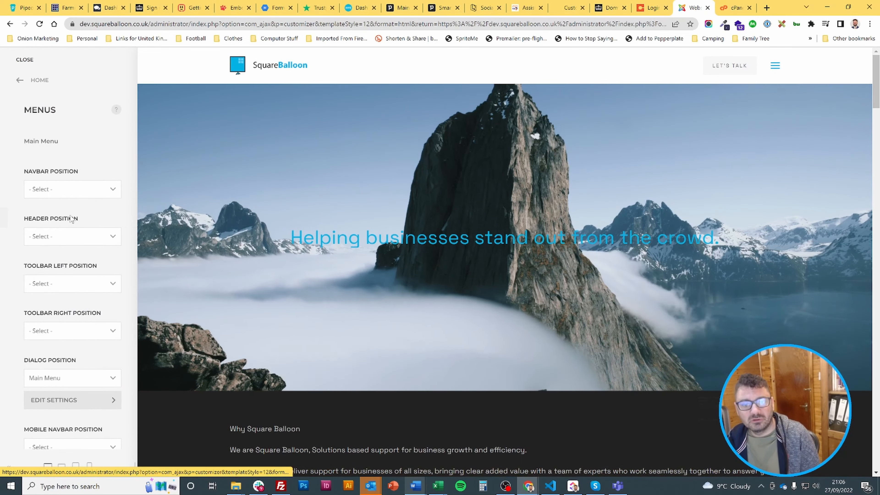
left_click(92, 193)
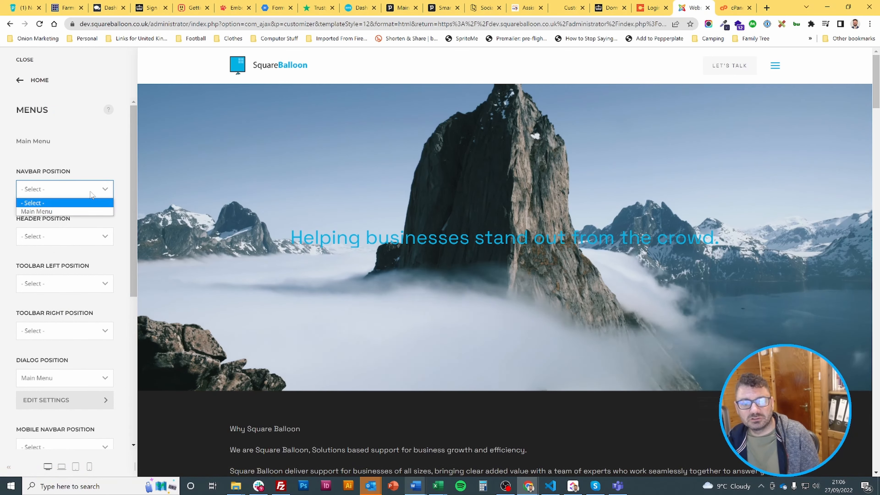
left_click(91, 191)
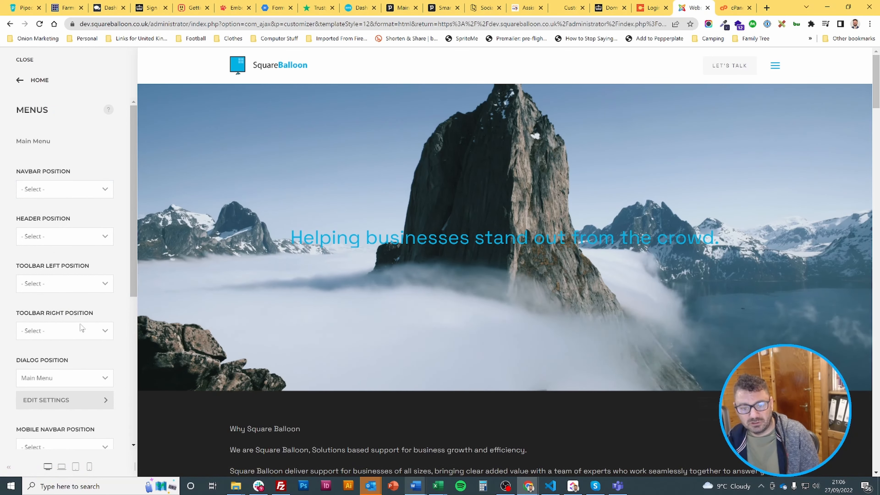
left_click(66, 379)
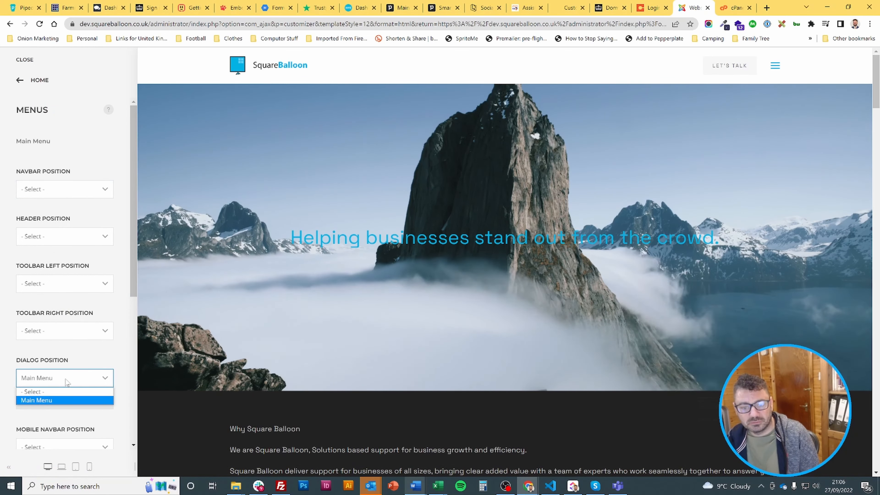
left_click(75, 345)
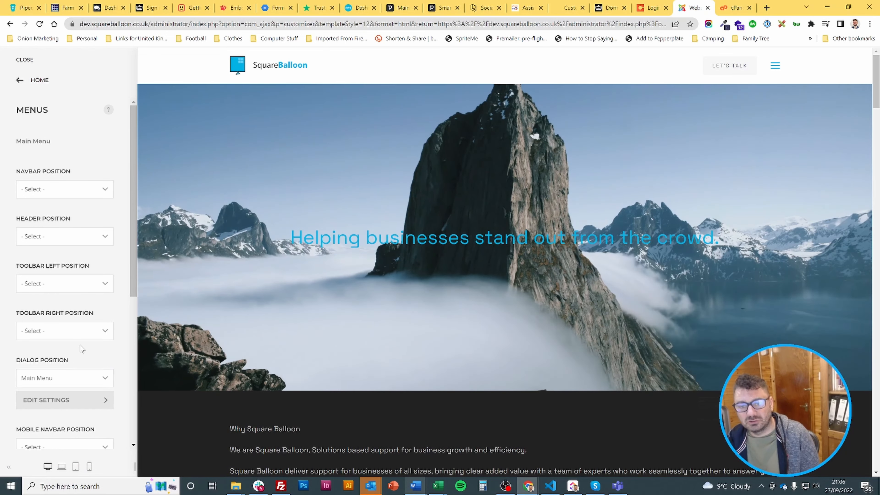
left_click(40, 80)
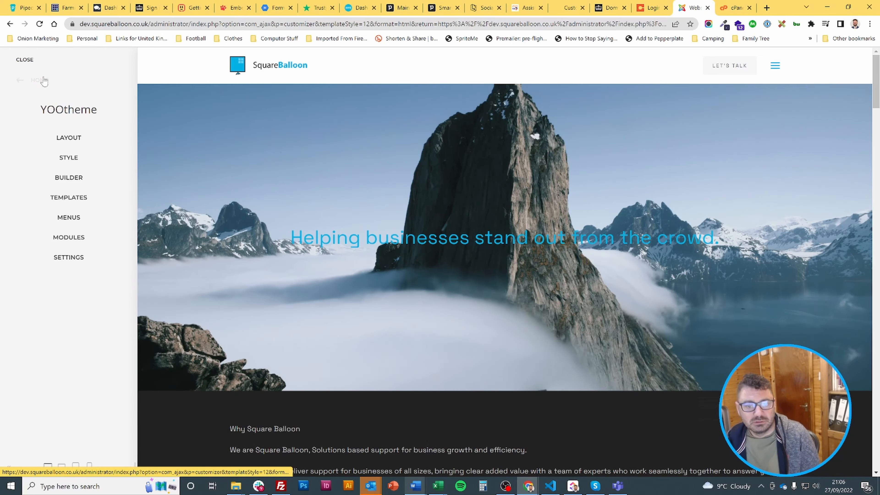
Step: Compare the Footer layout's elements with the footer on the previewed page, and return to the Layout overview and the page's start
left_click(73, 138)
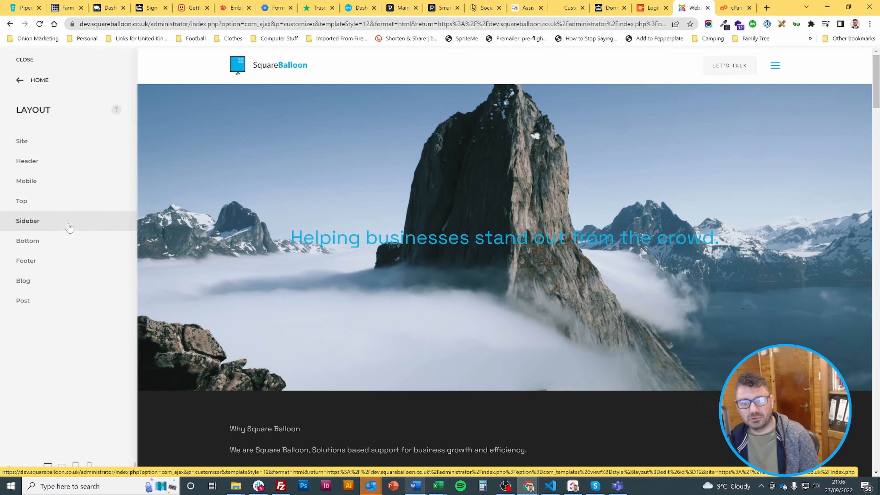
left_click(68, 266)
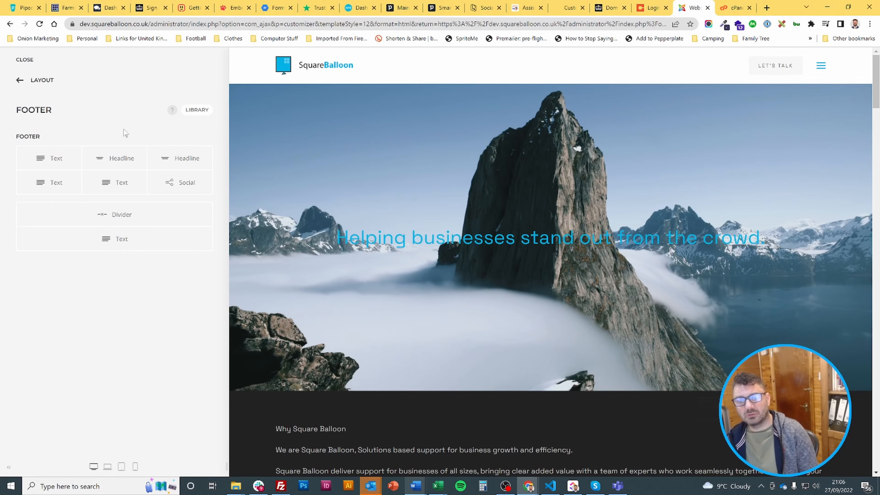
scroll(513, 221, "down", 15)
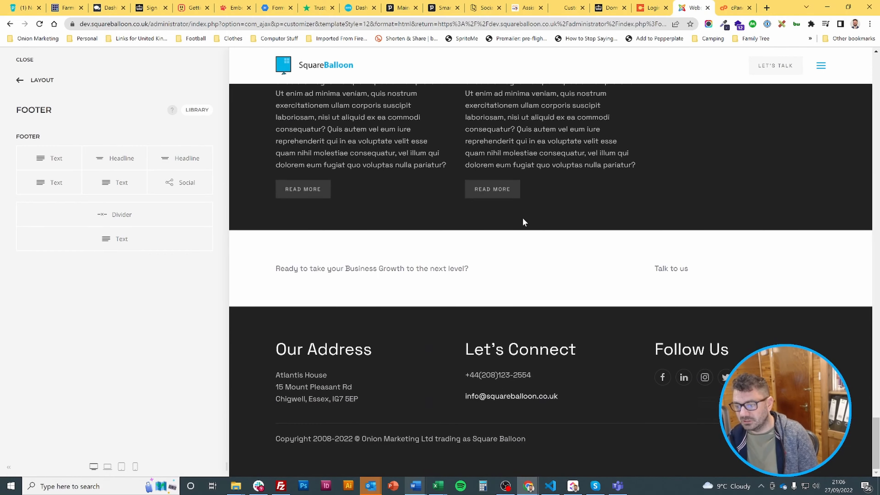
mouse_move(307, 356)
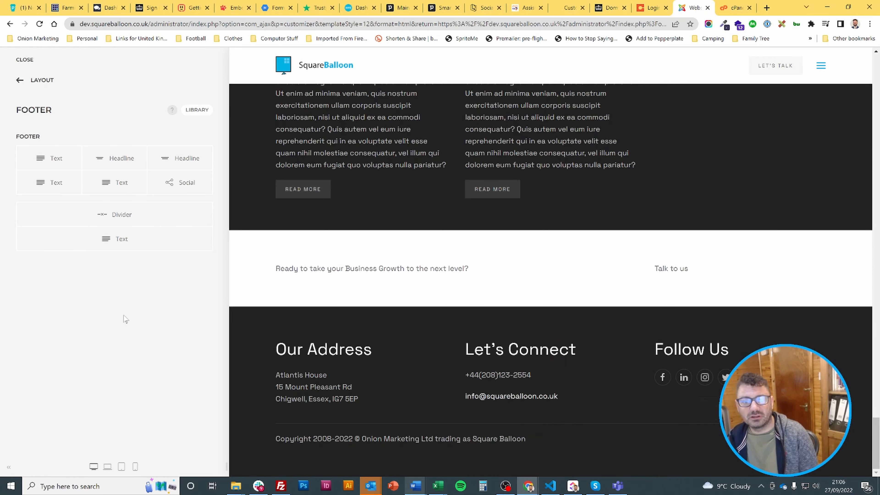
left_click(39, 83)
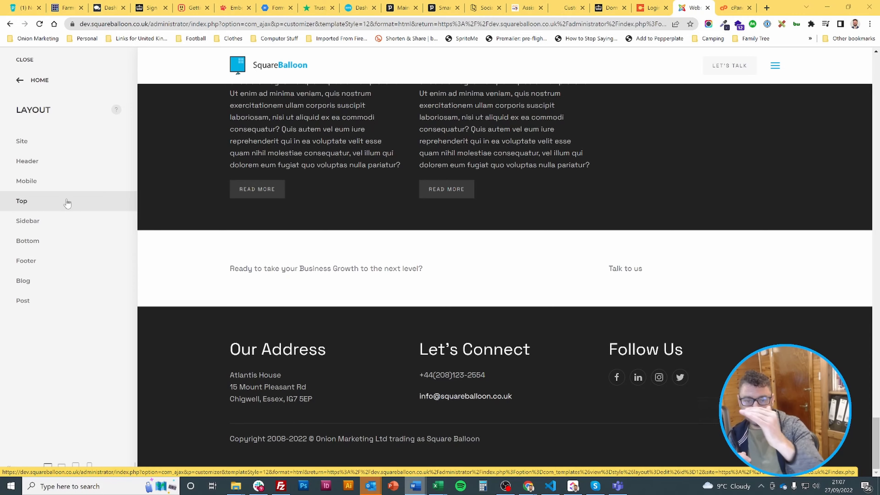
scroll(423, 256, "up", 10)
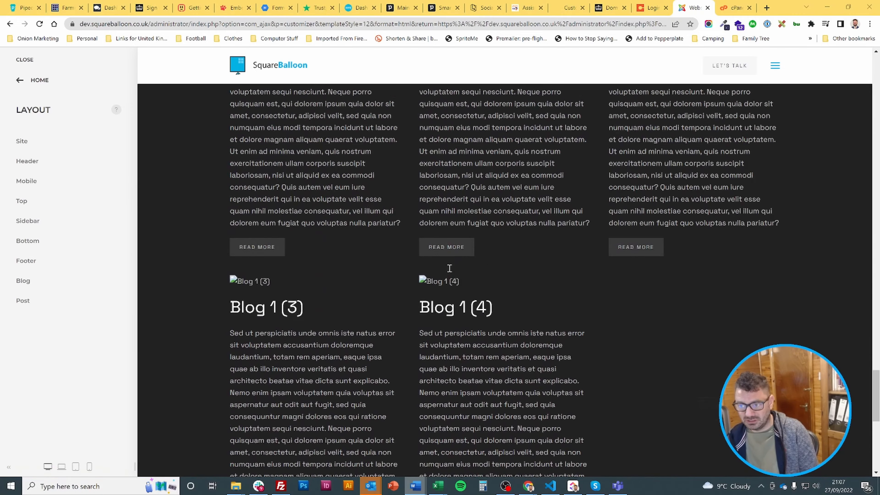
scroll(462, 279, "up", 15)
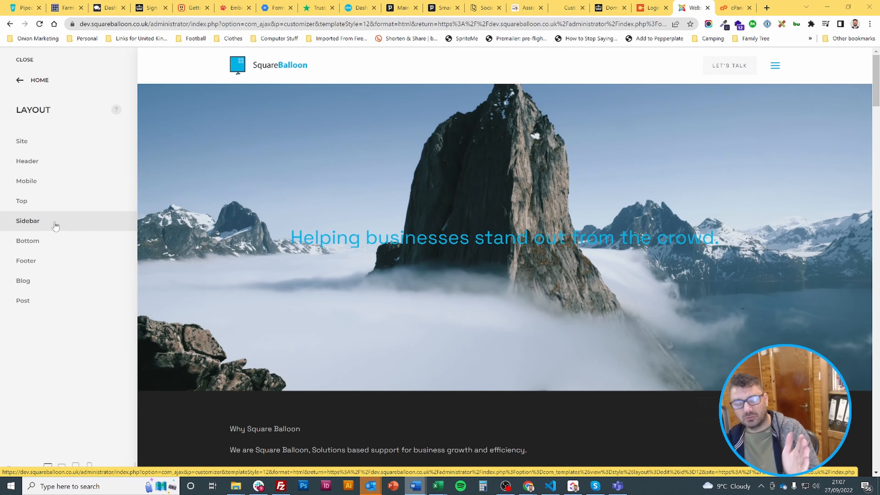
Step: Open the Style settings and enable the preview of all UI components
left_click(38, 79)
left_click(69, 158)
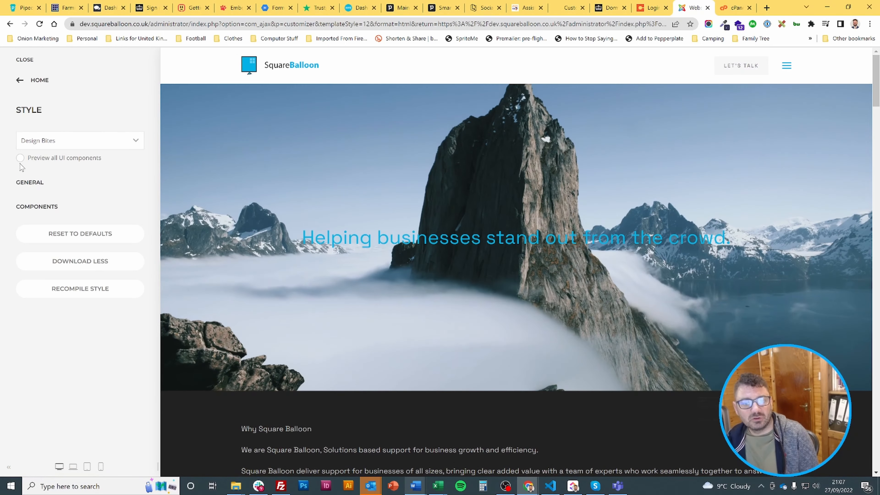
left_click(21, 160)
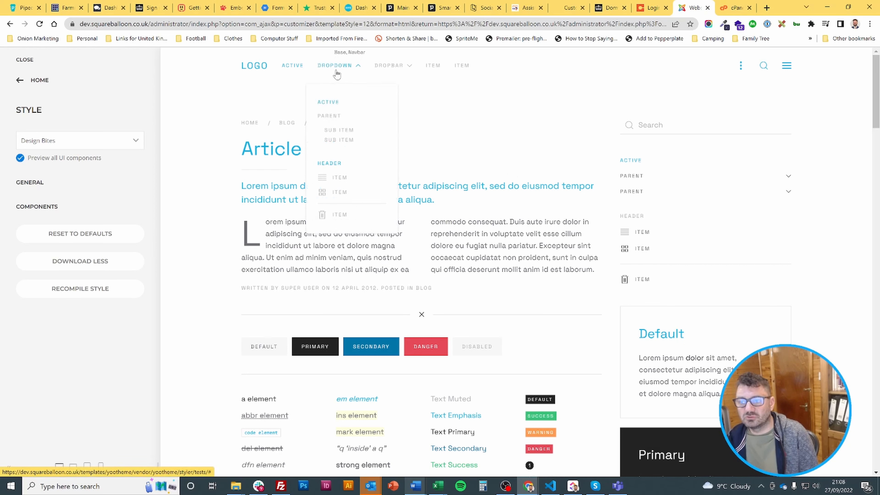
Step: Examine how the navbar dropdowns, article text, buttons, text styles, labels and cards look in the UI component preview
mouse_move(393, 67)
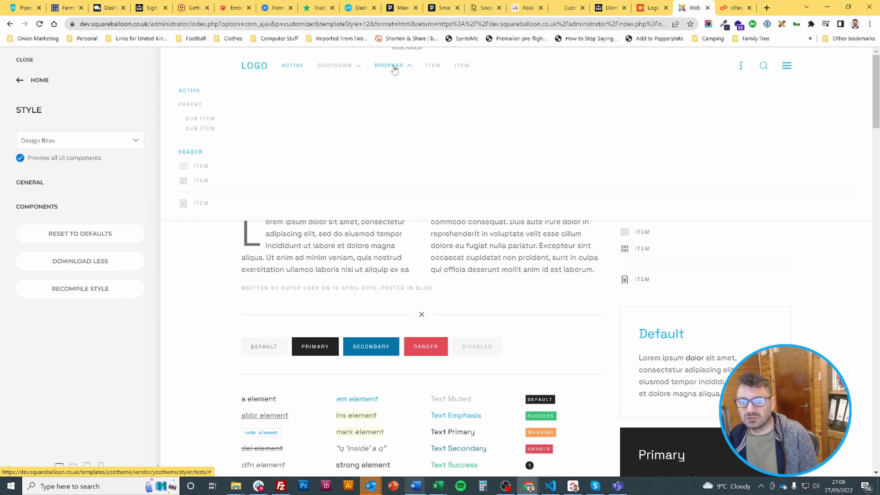
mouse_move(331, 71)
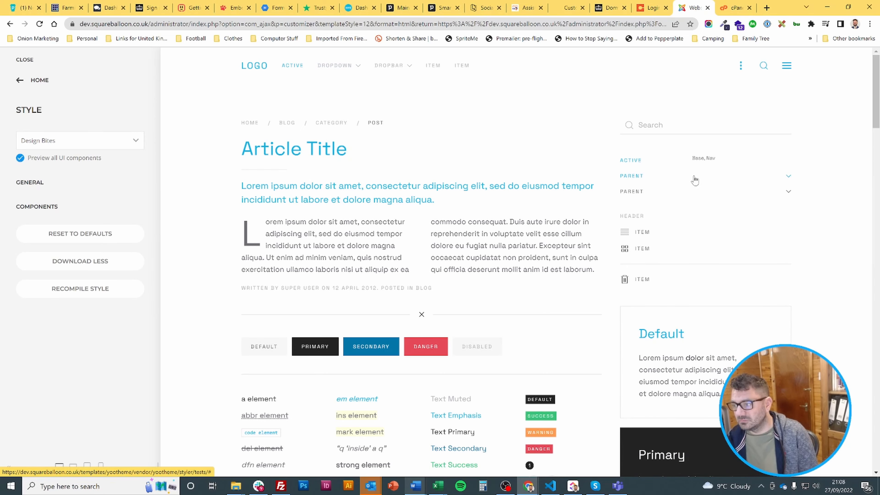
scroll(697, 181, "down", 5)
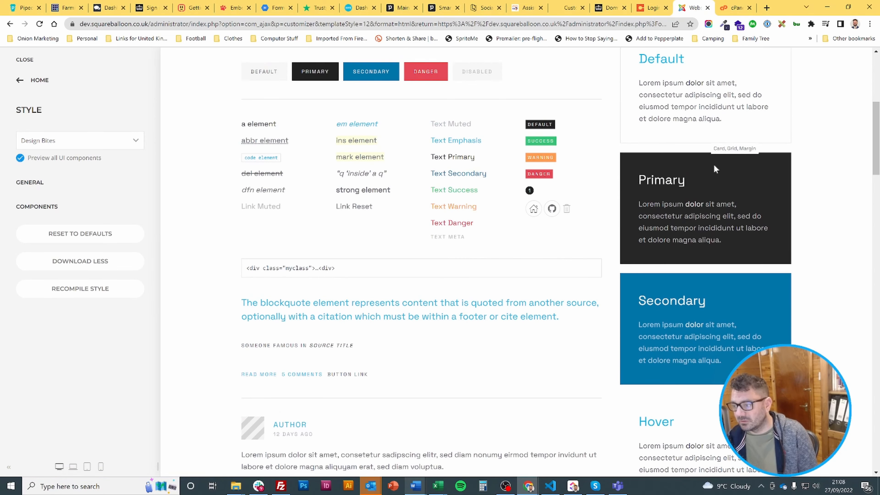
scroll(727, 277, "down", 4)
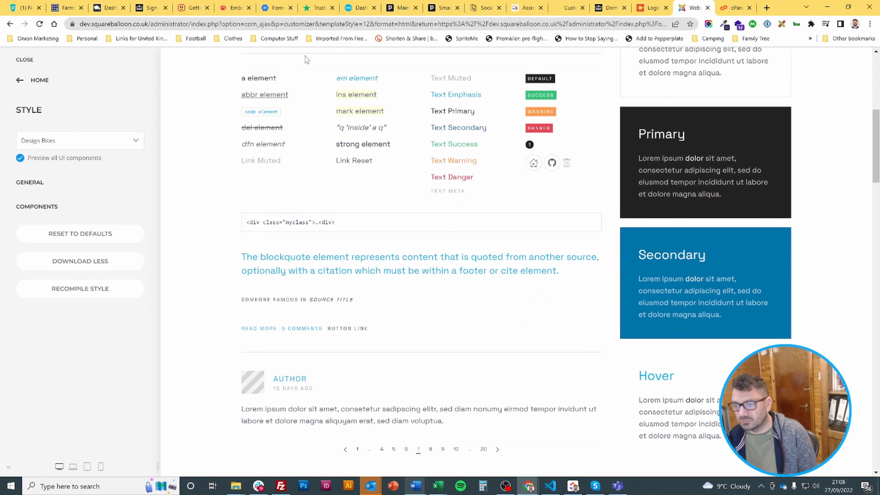
scroll(186, 270, "up", 4)
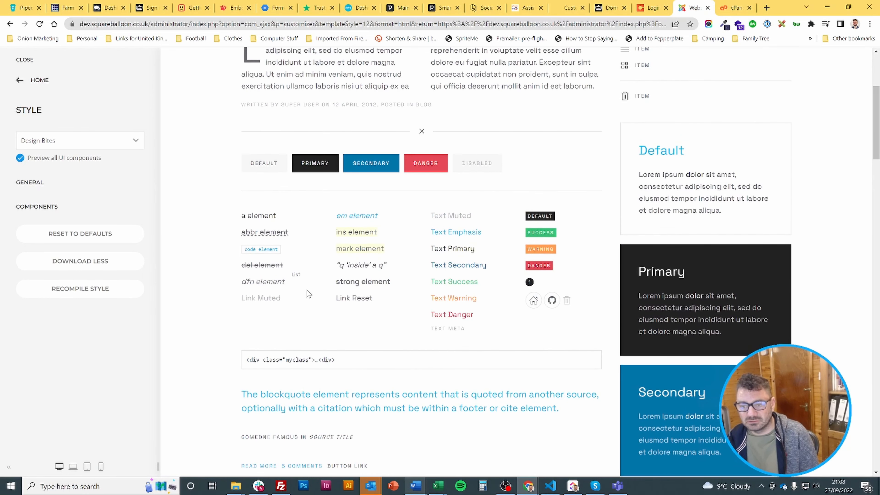
scroll(340, 256, "down", 6)
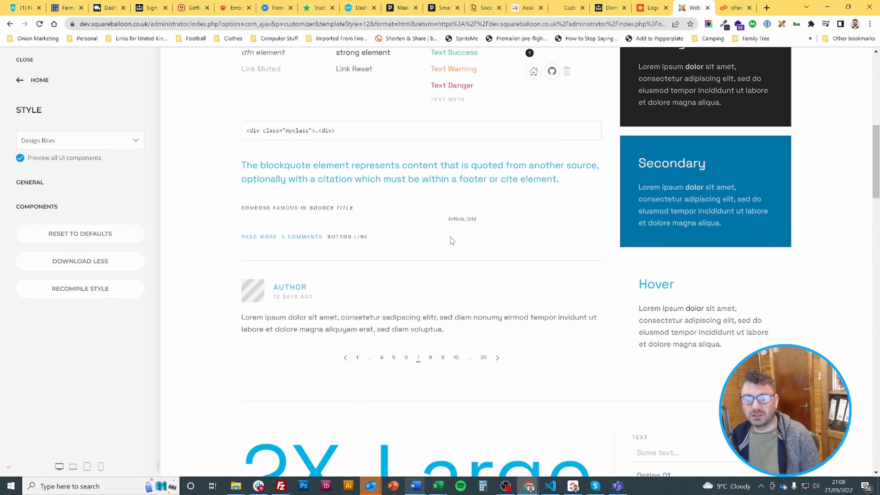
scroll(425, 251, "up", 11)
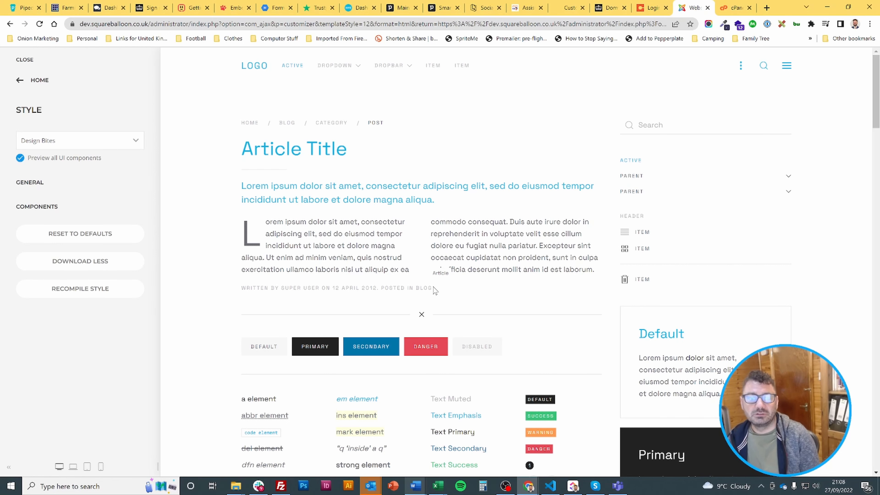
Step: Disable the preview of all UI components and look at the Design Bites variations in the style library
left_click(20, 157)
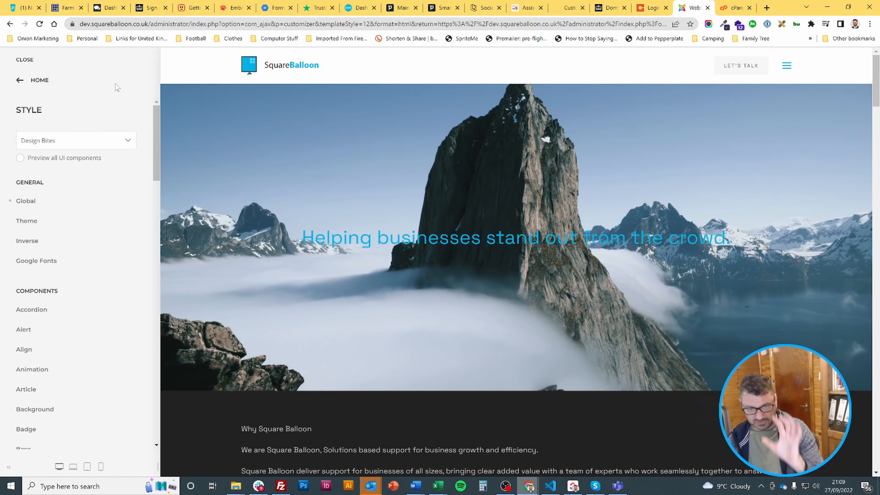
left_click(99, 144)
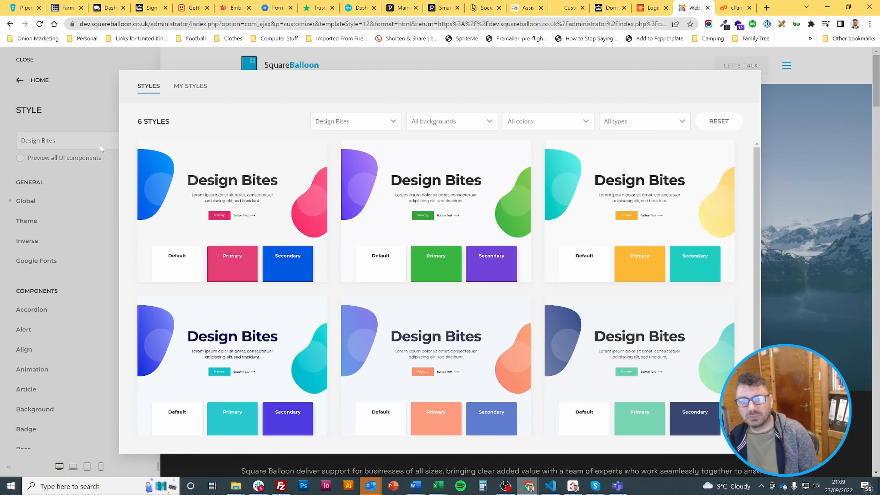
left_click(102, 85)
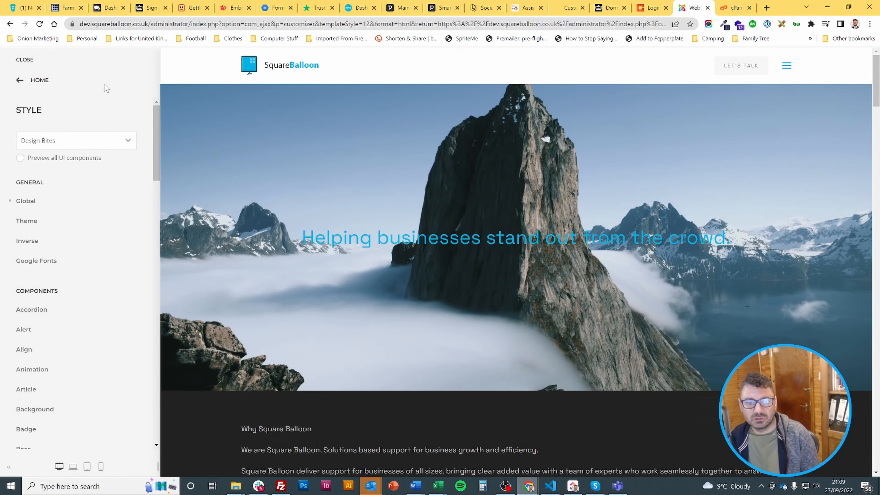
Step: Reset the Global typography font family to the theme default, and set it to Space Grotesk again
left_click(28, 210)
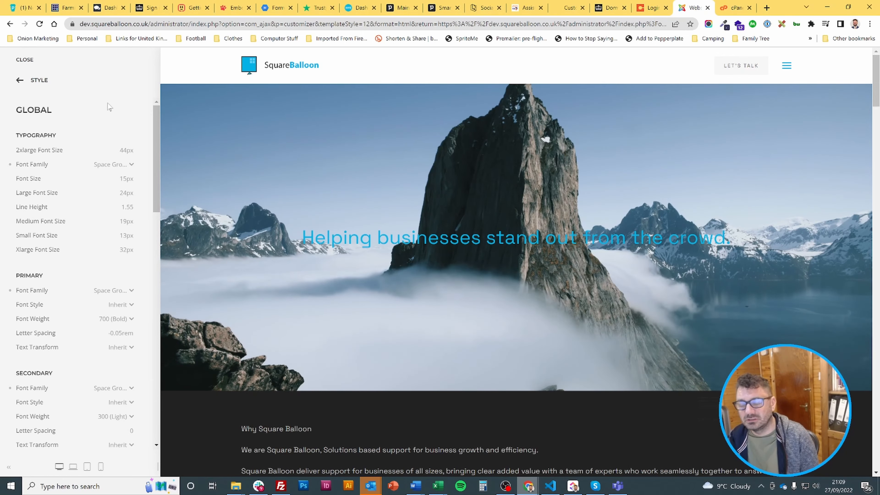
left_click(10, 165)
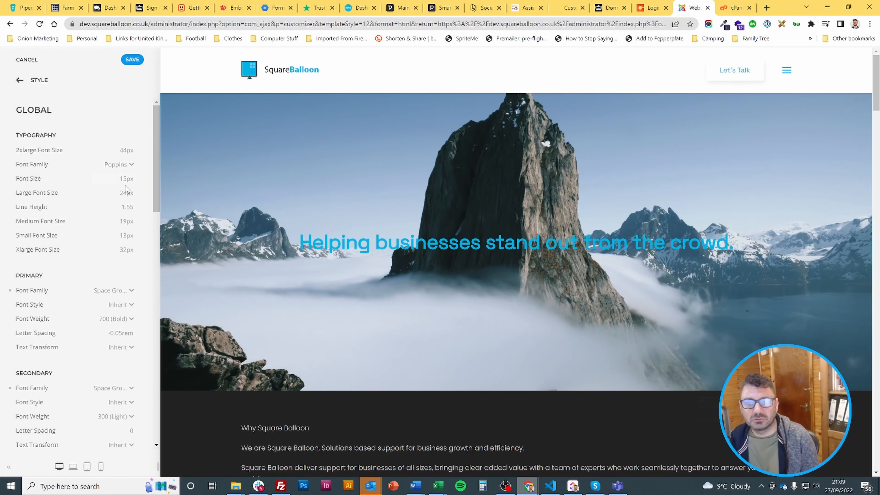
left_click(119, 166)
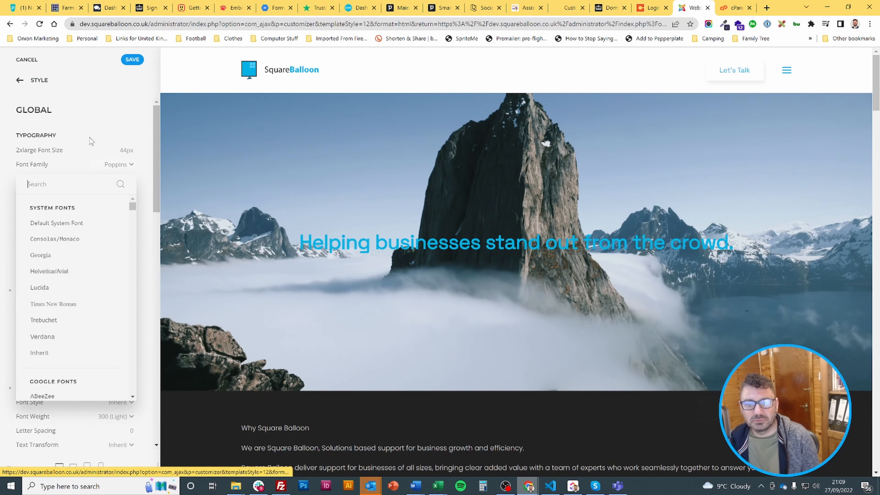
type("space")
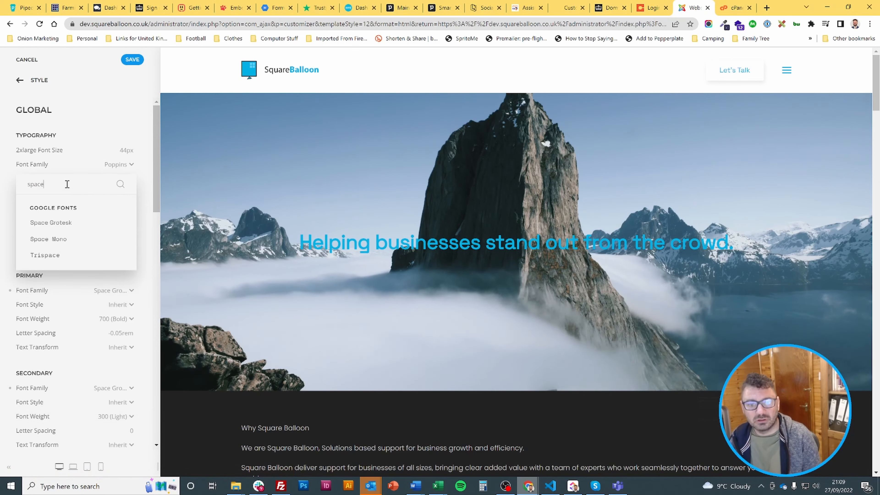
left_click(65, 222)
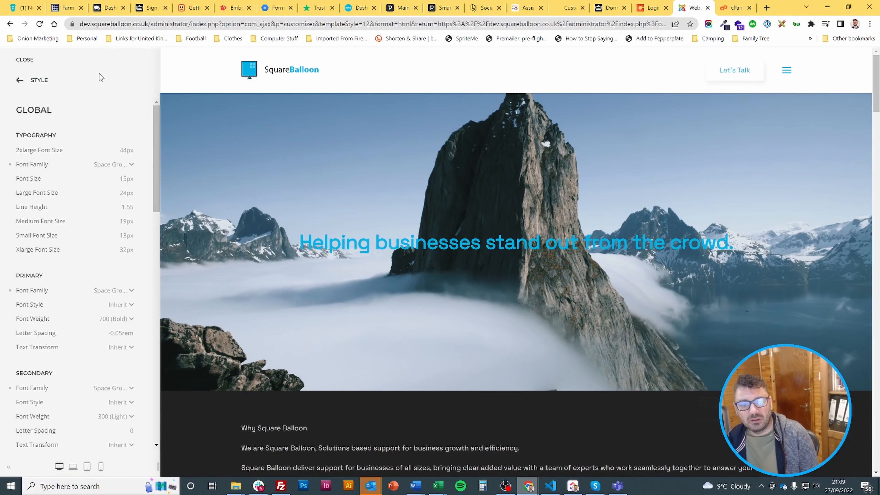
Step: Examine the fonts, colors, backgrounds, borders and box shadows in the Global style settings, and return to the Style overview
scroll(101, 187, "down", 15)
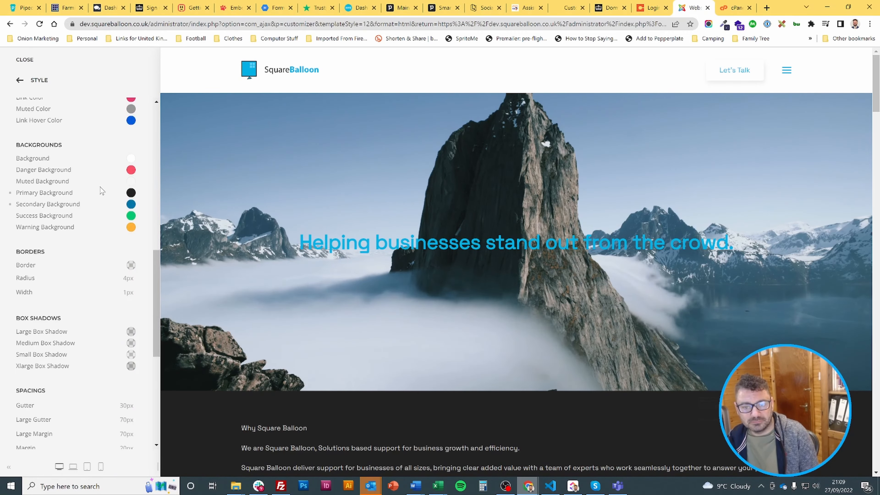
scroll(101, 187, "up", 10)
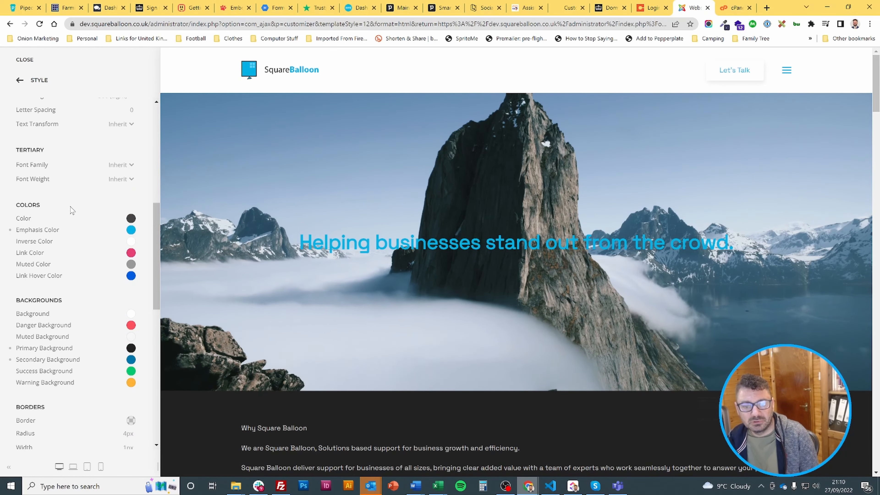
scroll(69, 208, "up", 8)
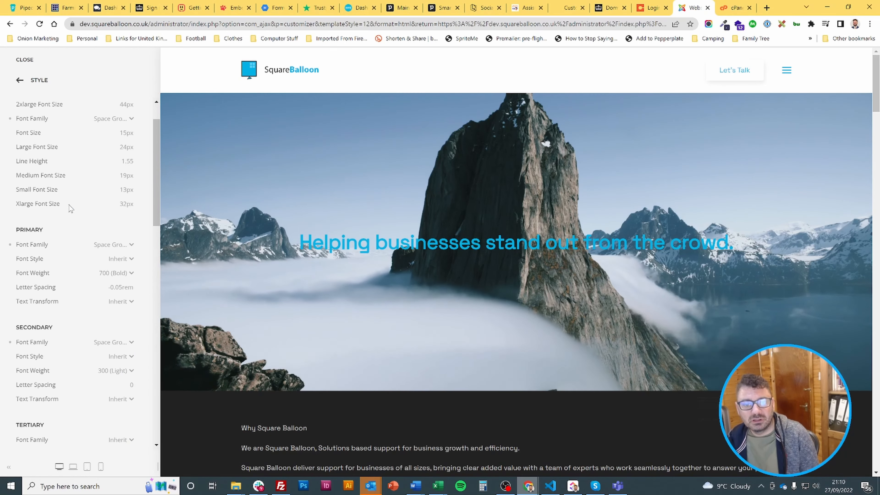
left_click(40, 83)
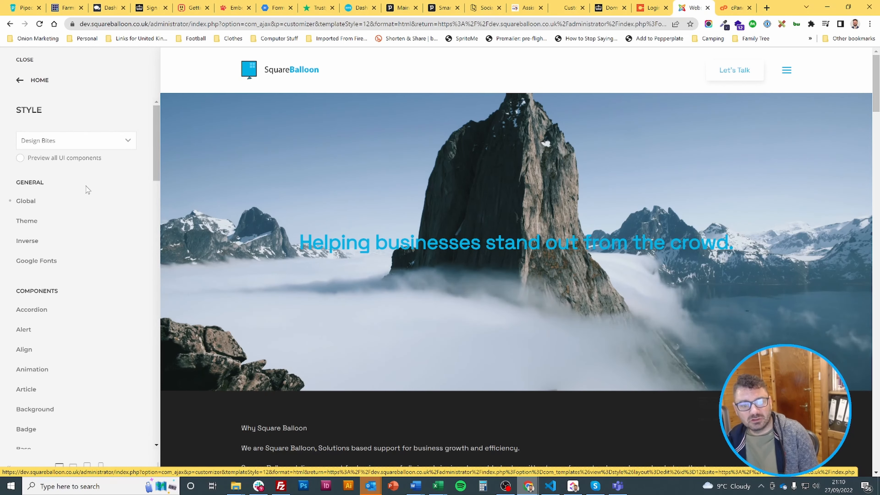
Step: Look through the whole list of style components and return to its start
scroll(98, 227, "down", 10)
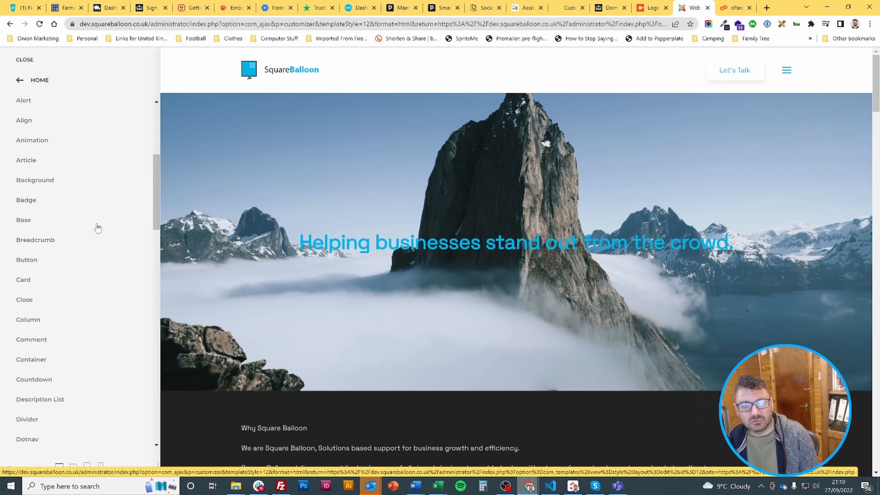
scroll(98, 228, "down", 8)
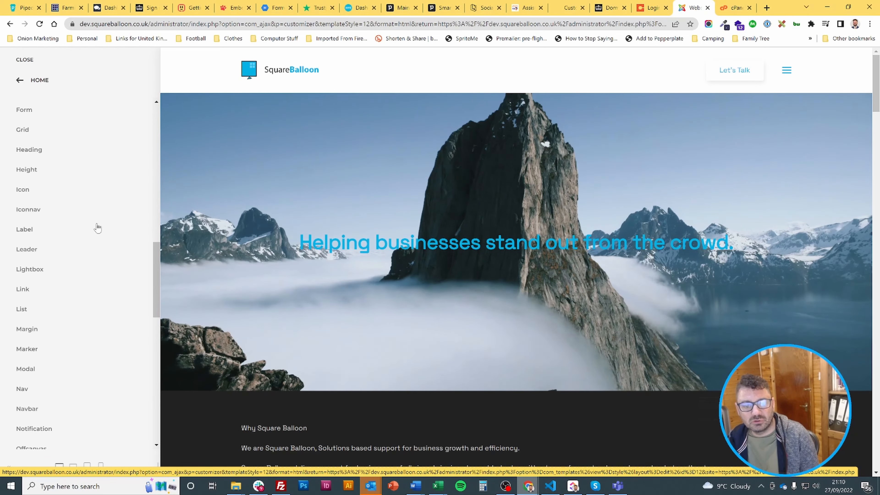
scroll(97, 227, "down", 10)
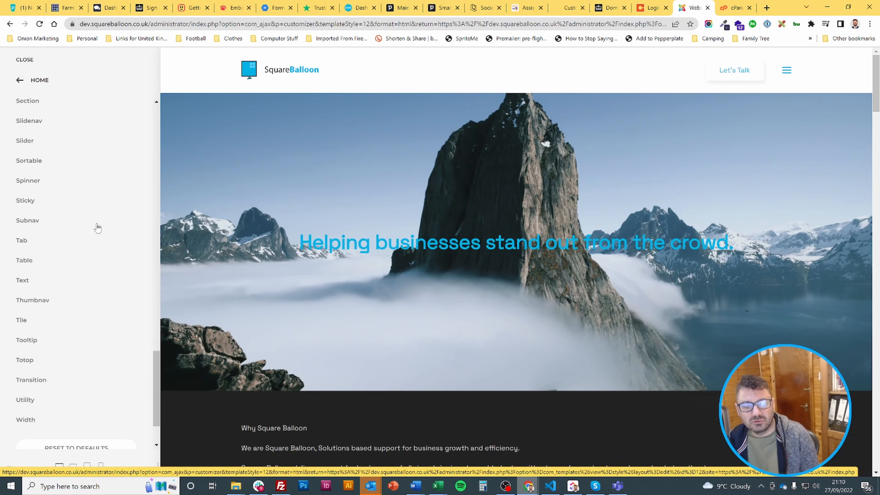
scroll(97, 228, "up", 20)
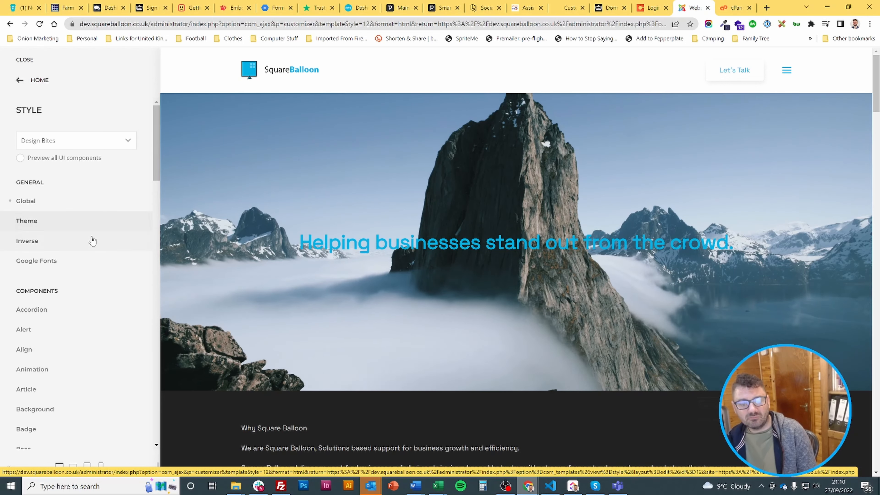
Step: Examine the Base component's body, link, code and heading style settings, and return to the Style overview
scroll(94, 223, "down", 8)
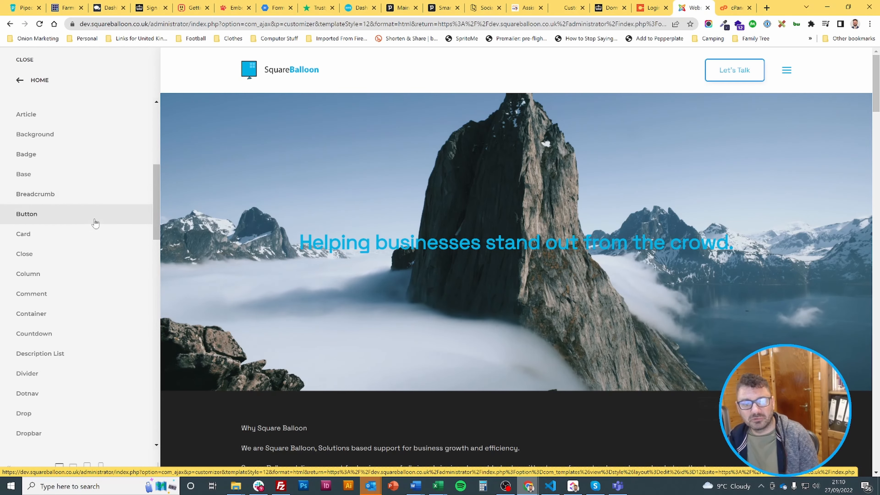
left_click(67, 179)
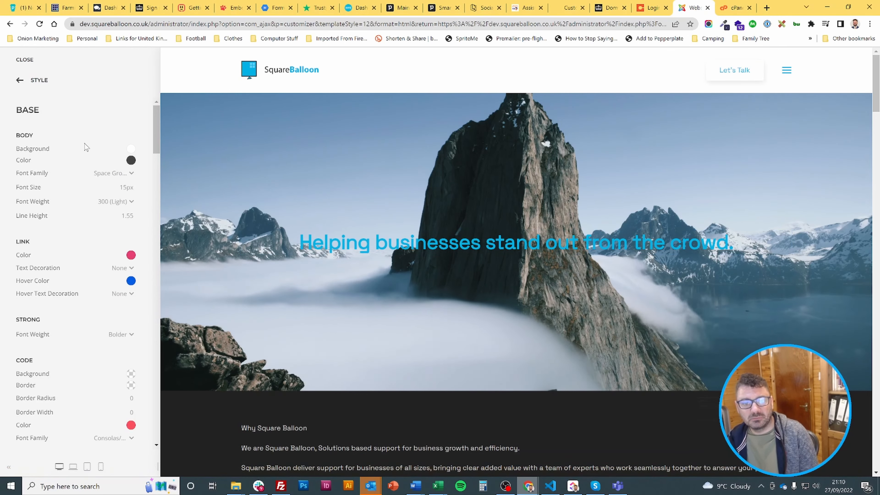
scroll(57, 256, "down", 3)
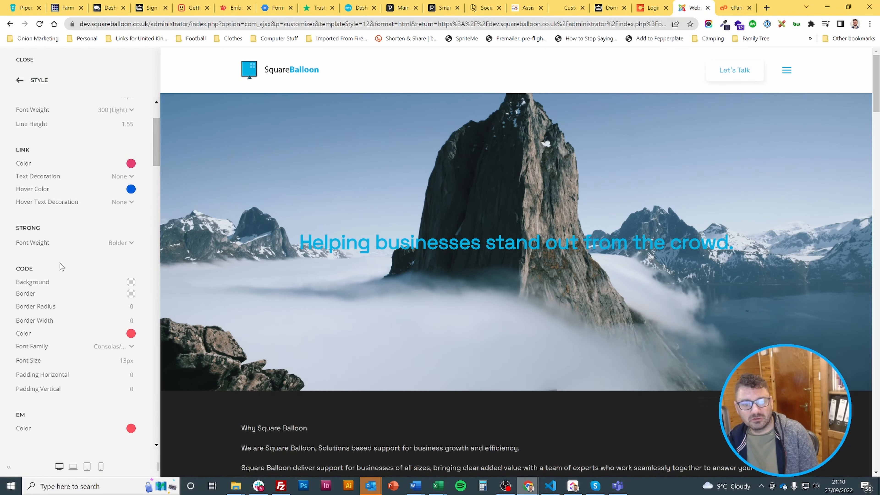
scroll(65, 368, "down", 15)
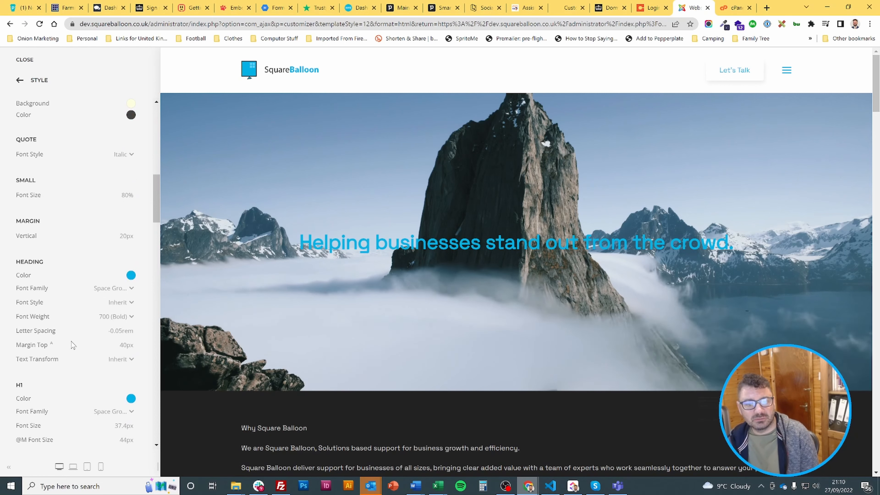
scroll(72, 344, "up", 18)
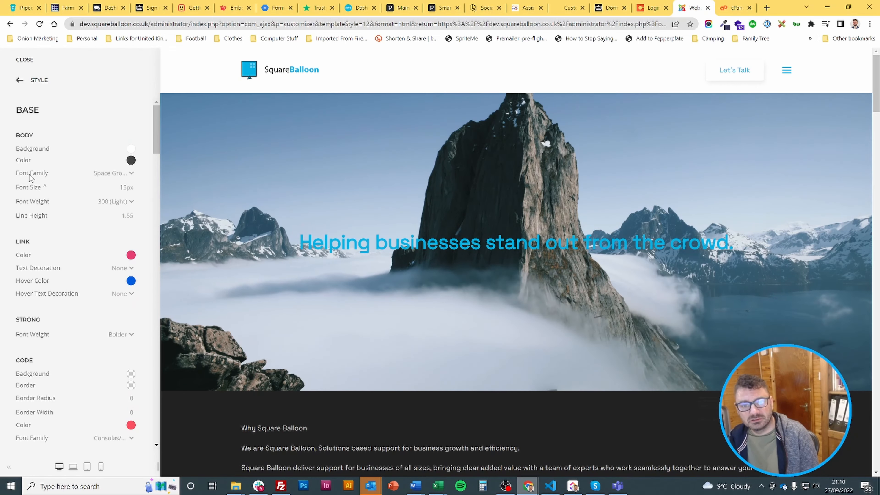
left_click(33, 83)
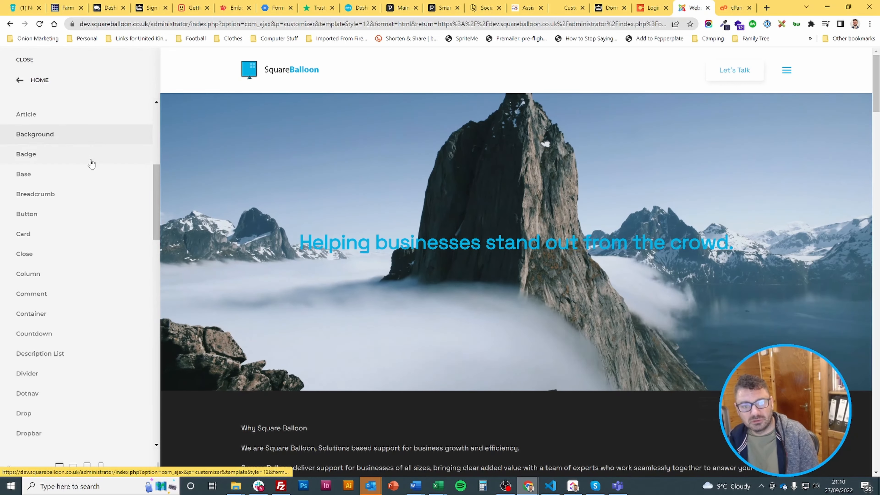
Step: Examine the Text component's meta, small and large style settings, and return to the start of the Style overview
scroll(111, 193, "down", 18)
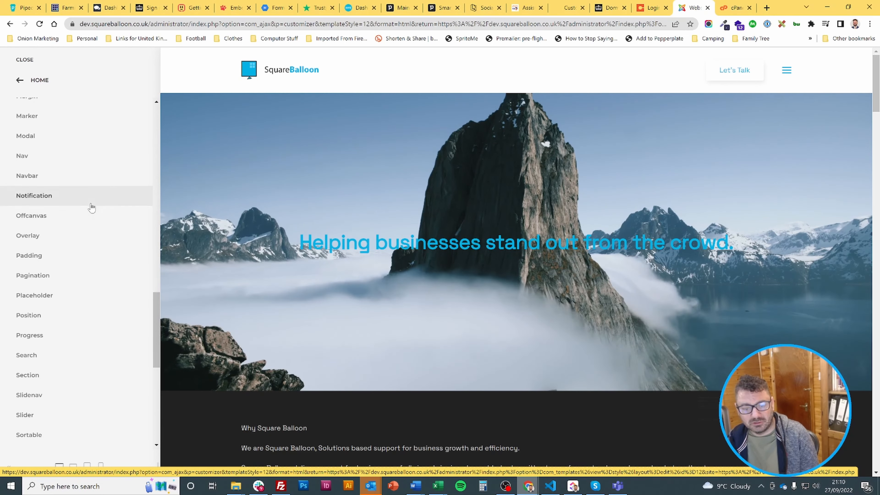
left_click(58, 372)
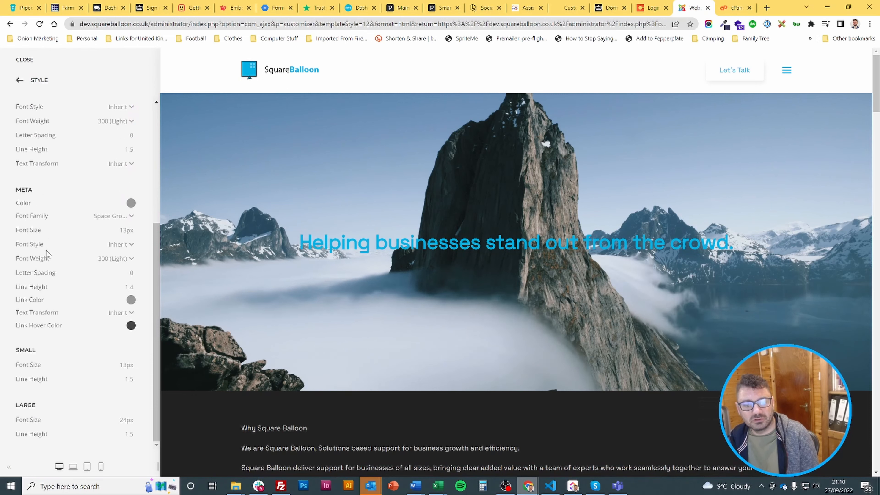
scroll(52, 108, "up", 5)
left_click(36, 85)
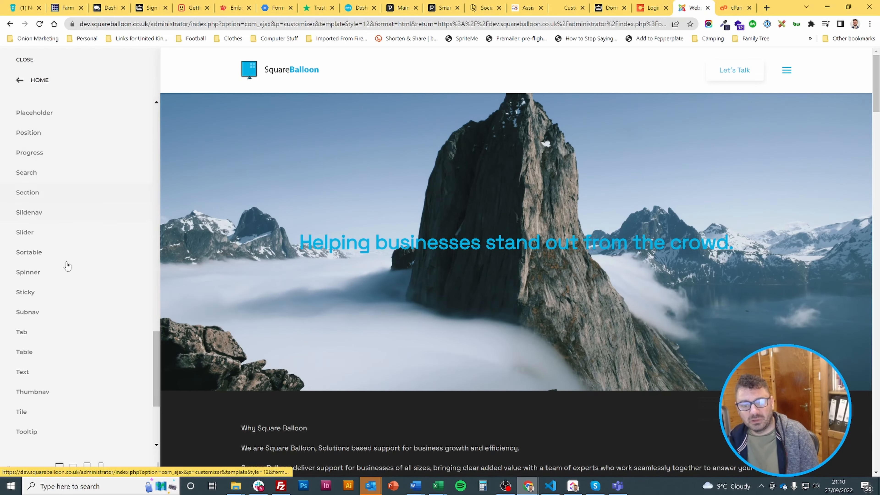
scroll(73, 334, "up", 4)
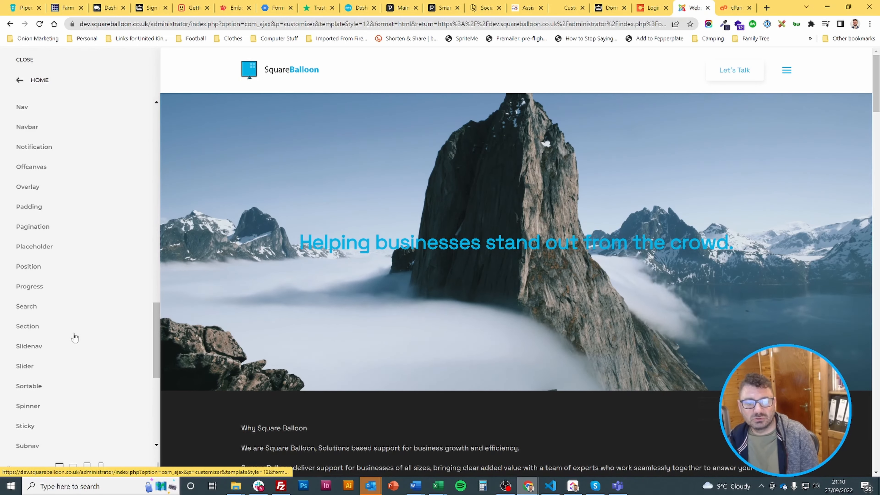
scroll(76, 338, "up", 15)
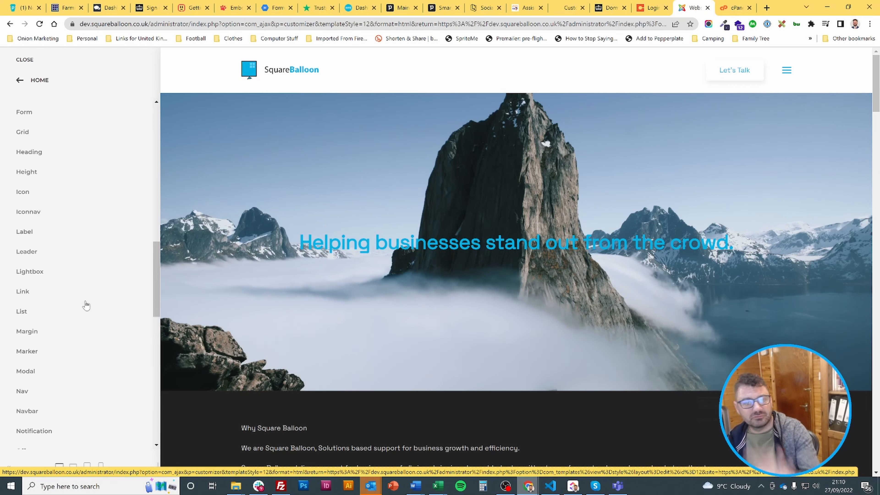
scroll(94, 309, "up", 10)
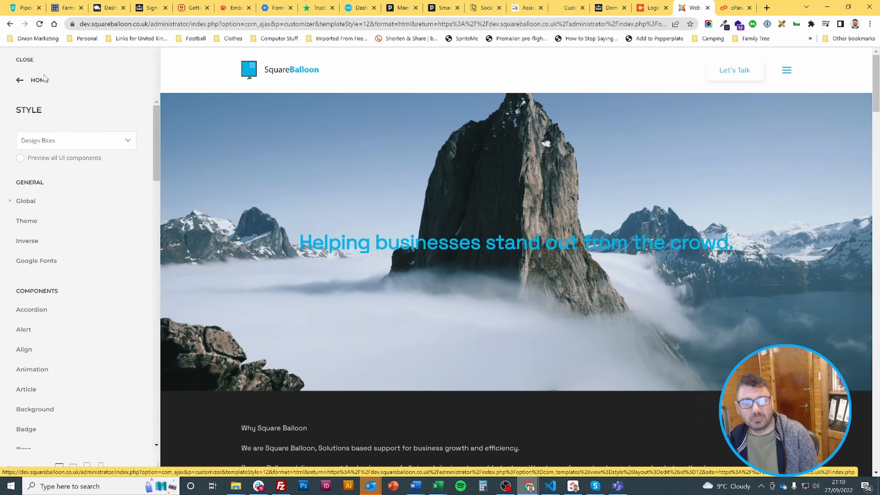
Step: Examine the available header layouts in the Layout settings, keep the current one, and return to the customizer's home overview
left_click(40, 81)
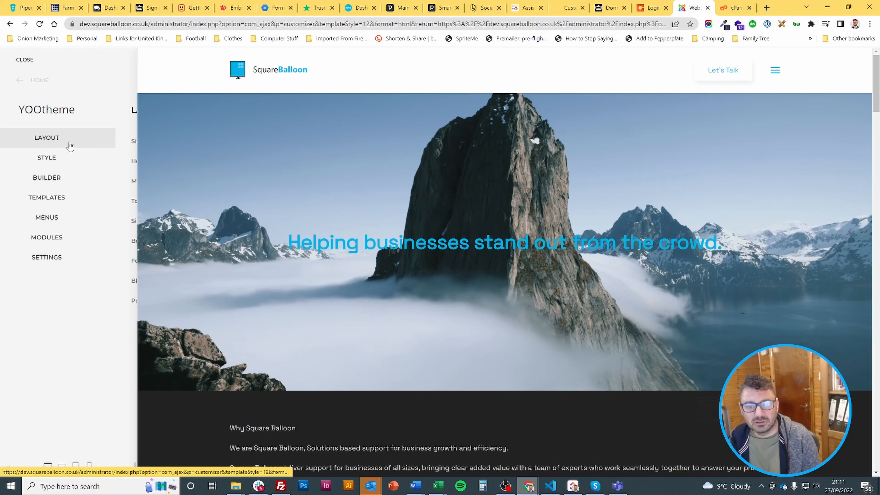
left_click(69, 145)
left_click(63, 163)
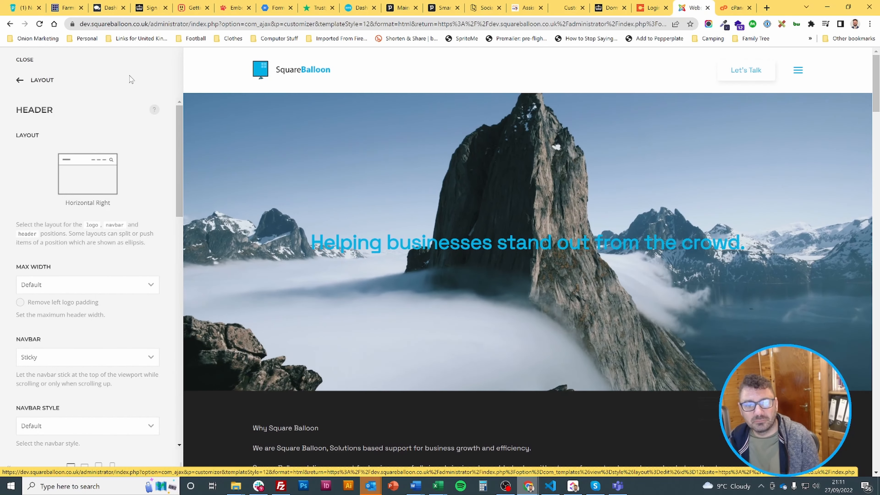
left_click(97, 181)
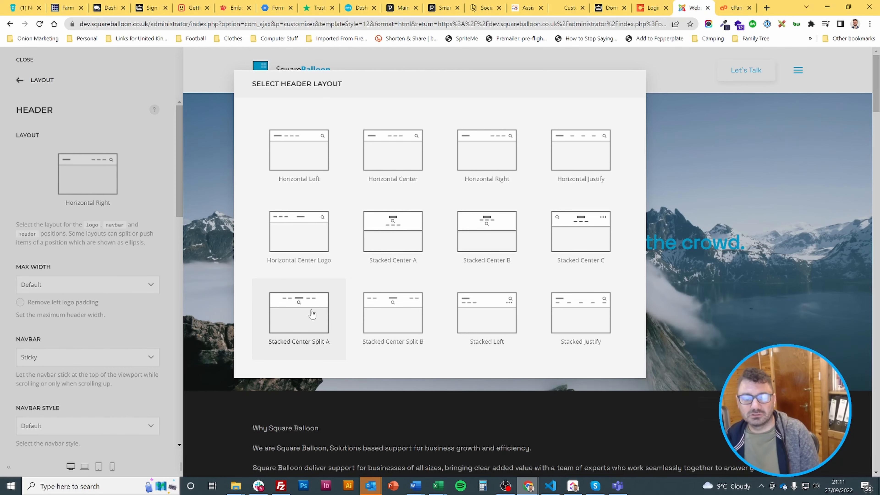
left_click(101, 63)
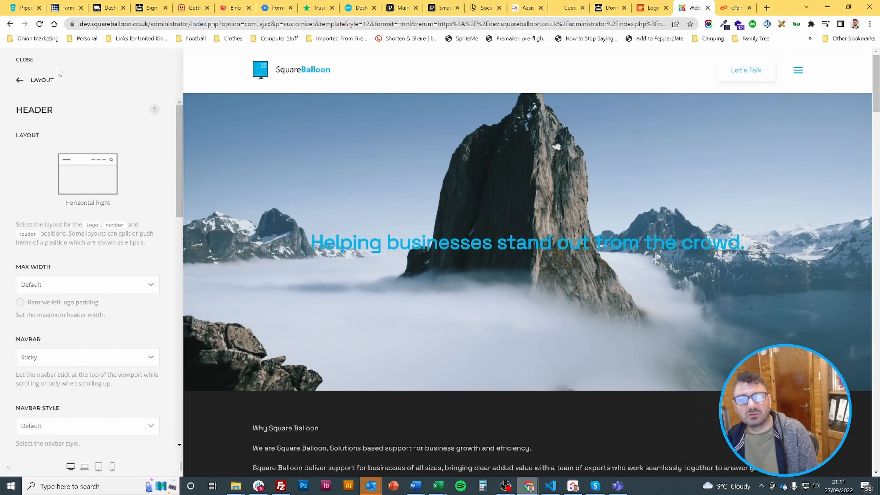
left_click(42, 81)
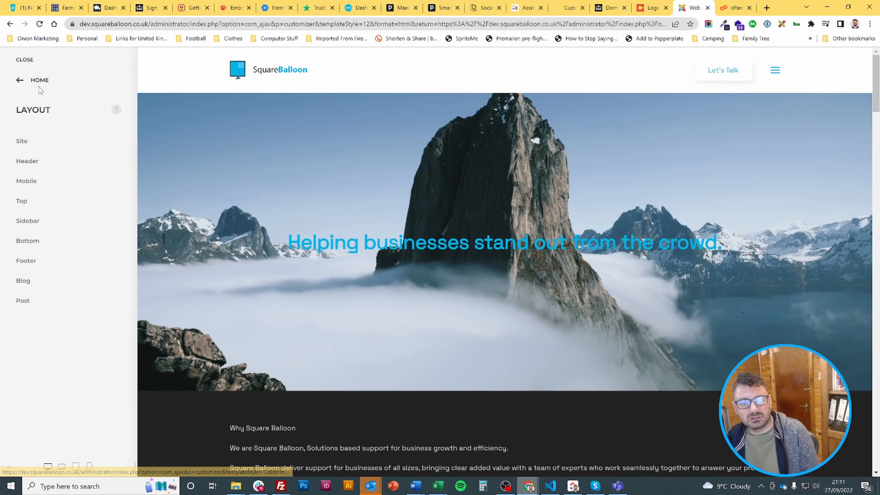
left_click(40, 80)
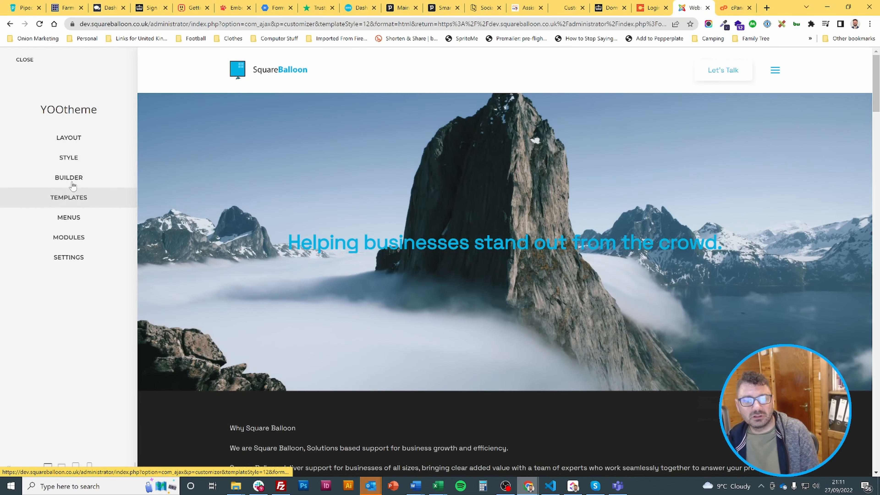
Step: Open the template list from the Builder, preview the Another Menu page, and return the preview to the homepage
left_click(83, 178)
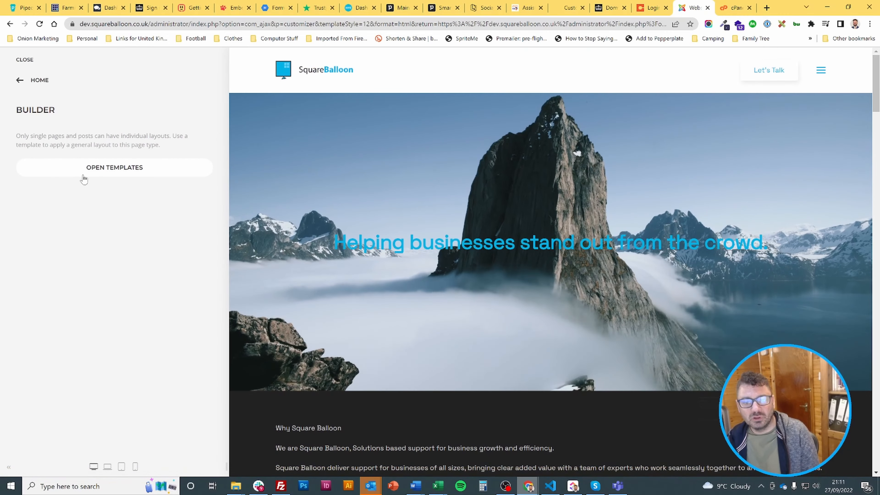
left_click(78, 175)
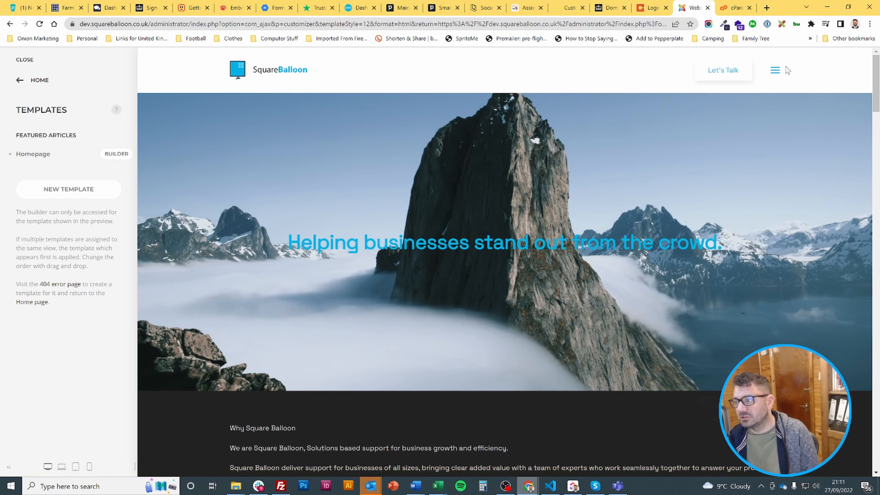
left_click(775, 70)
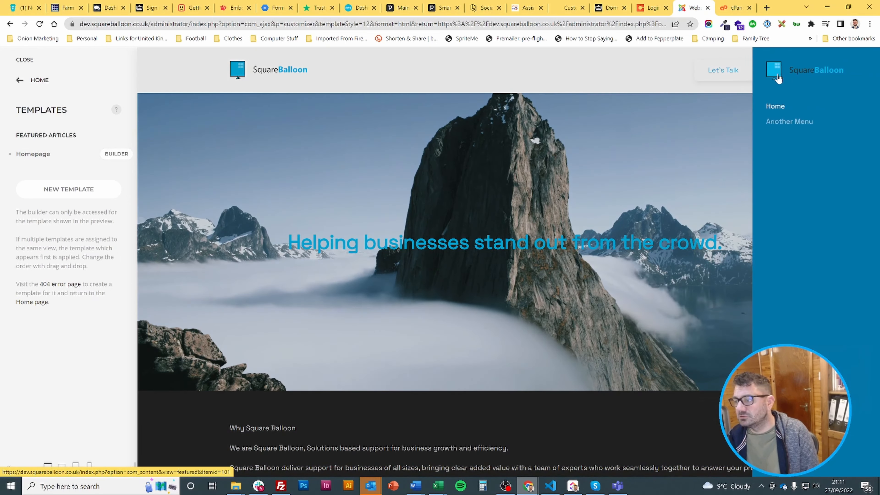
left_click(767, 124)
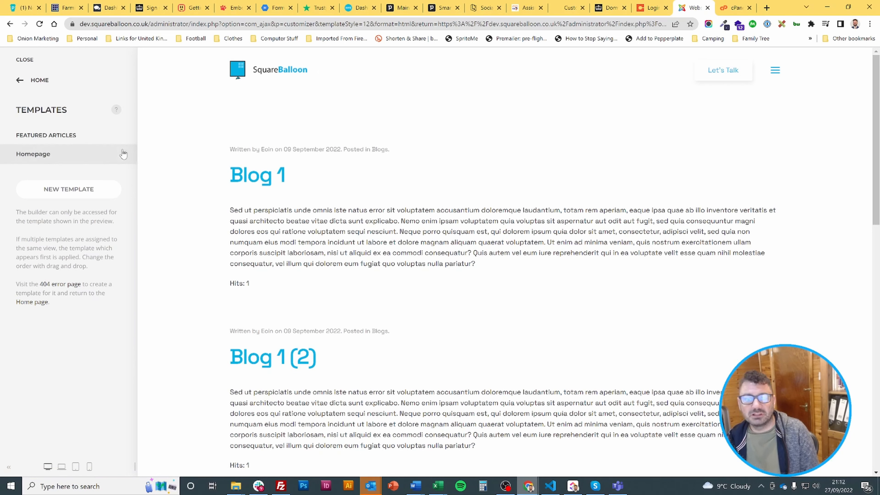
left_click(281, 78)
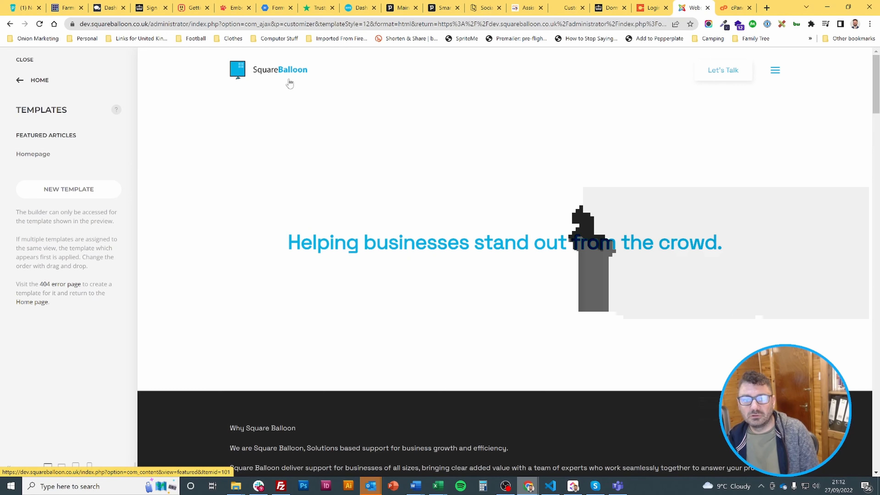
mouse_move(111, 157)
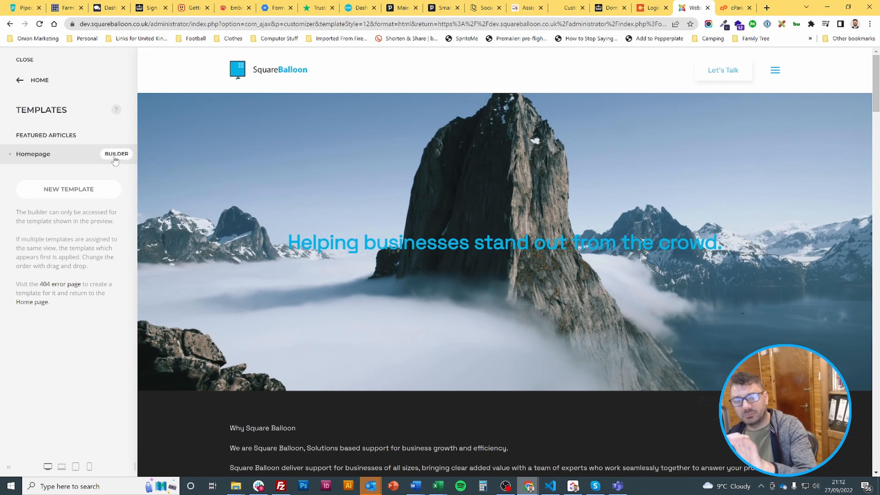
Step: With the Another Menu page in the preview, save a new Category Blog template named Blog Template, limited to the Blogs category
left_click(775, 70)
left_click(751, 126)
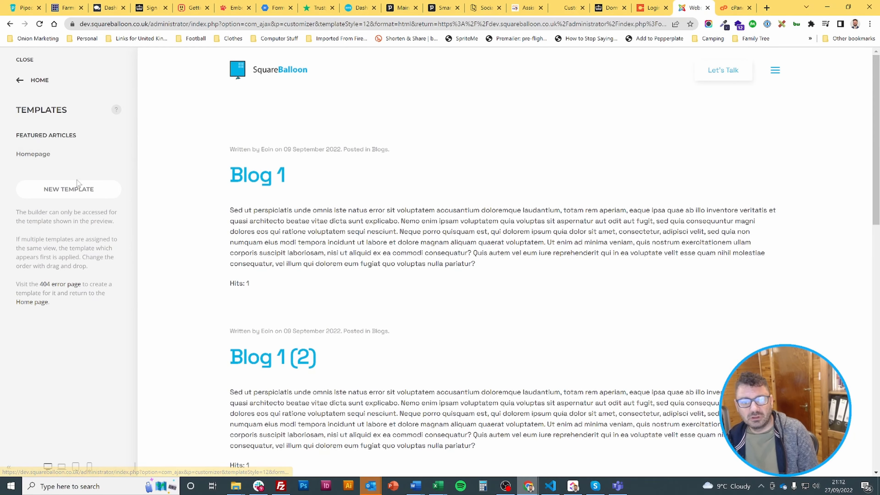
left_click(77, 192)
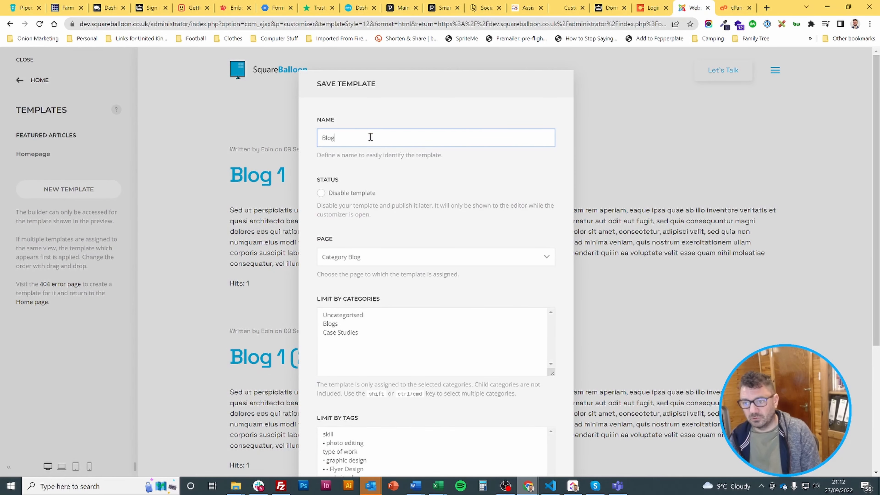
scroll(455, 239, "down", 4)
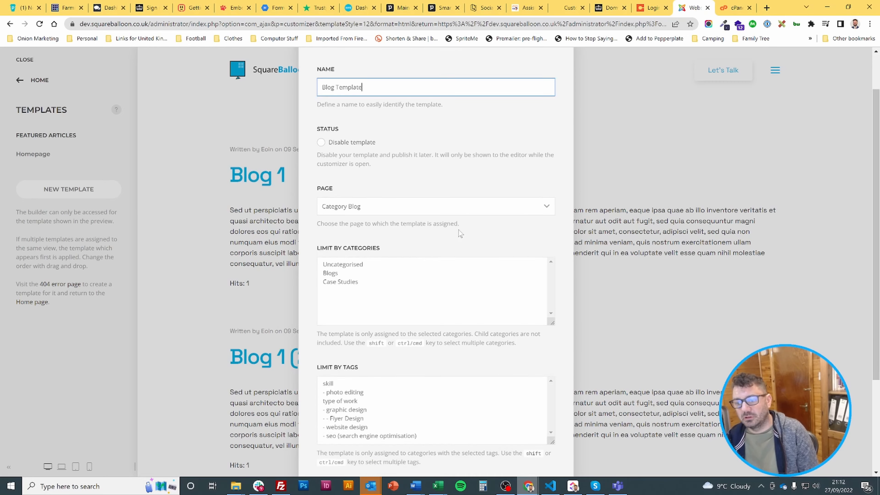
left_click(360, 186)
scroll(361, 187, "up", 4)
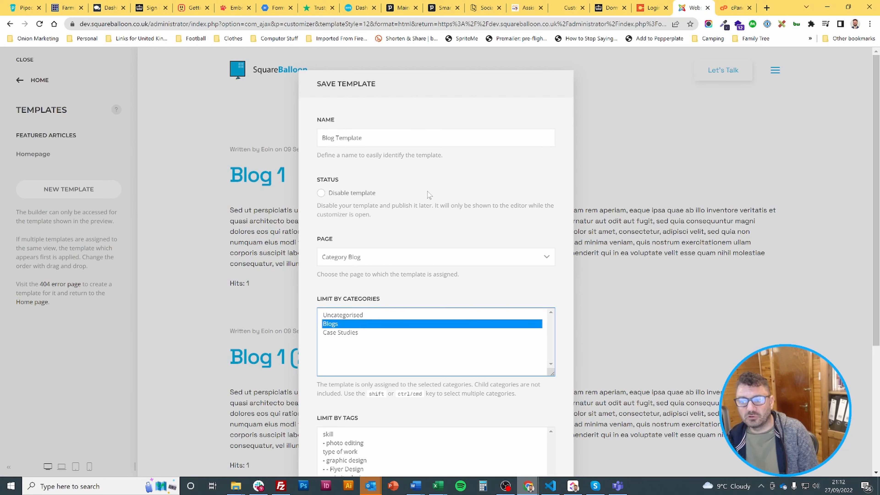
scroll(430, 194, "down", 5)
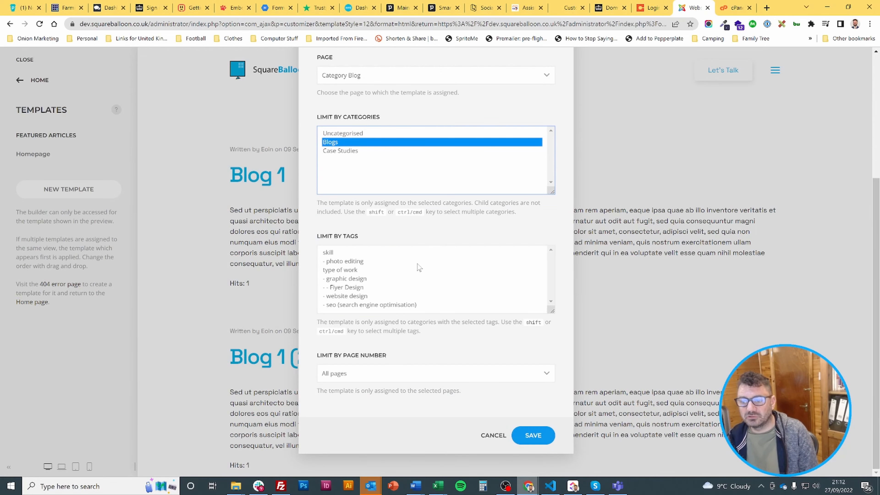
left_click(533, 434)
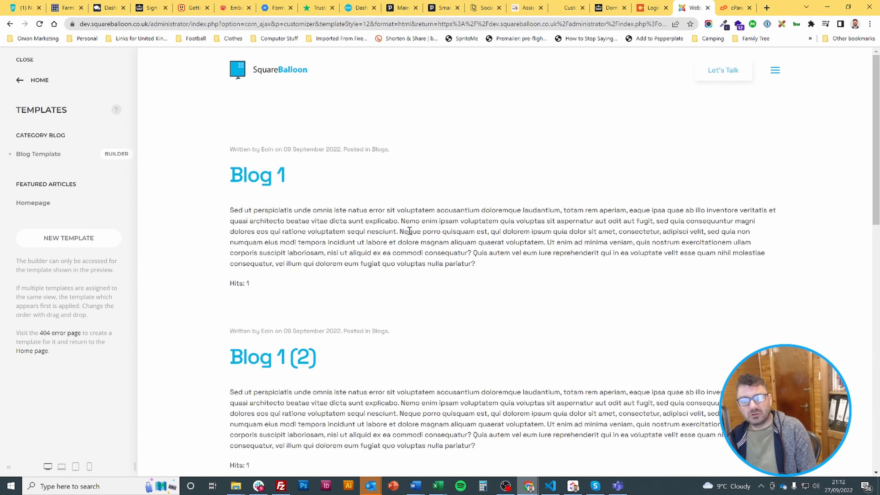
Step: Start a new layout in the builder for Blog Template and add two more sections below the first
left_click(118, 159)
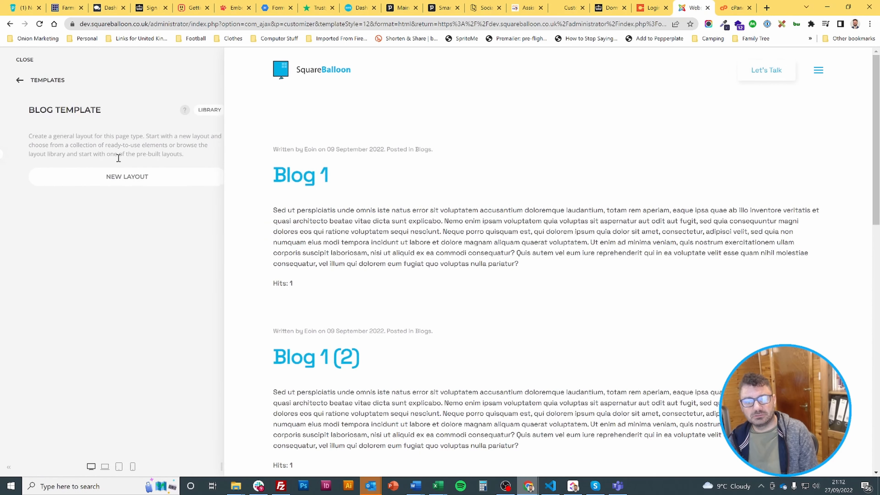
left_click(77, 182)
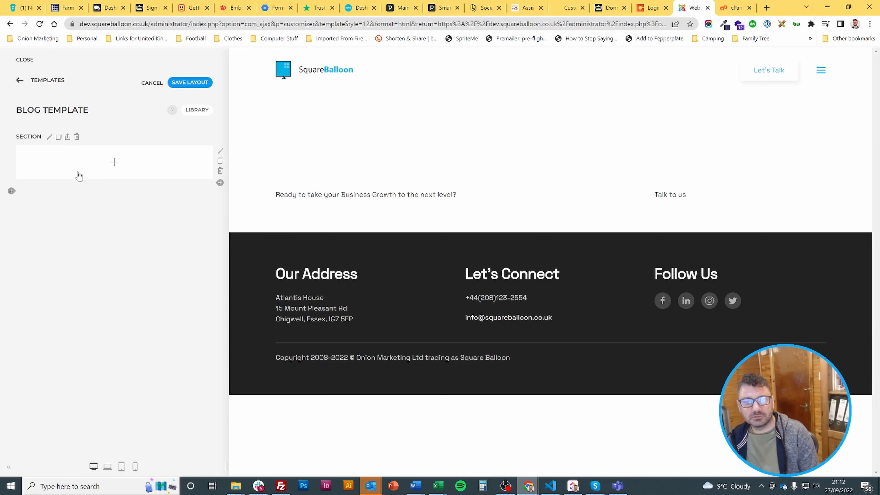
left_click(12, 193)
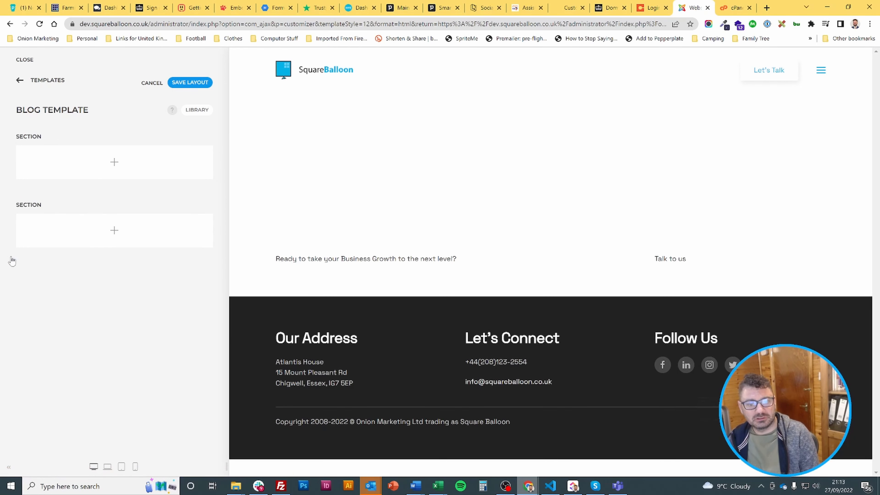
left_click(11, 260)
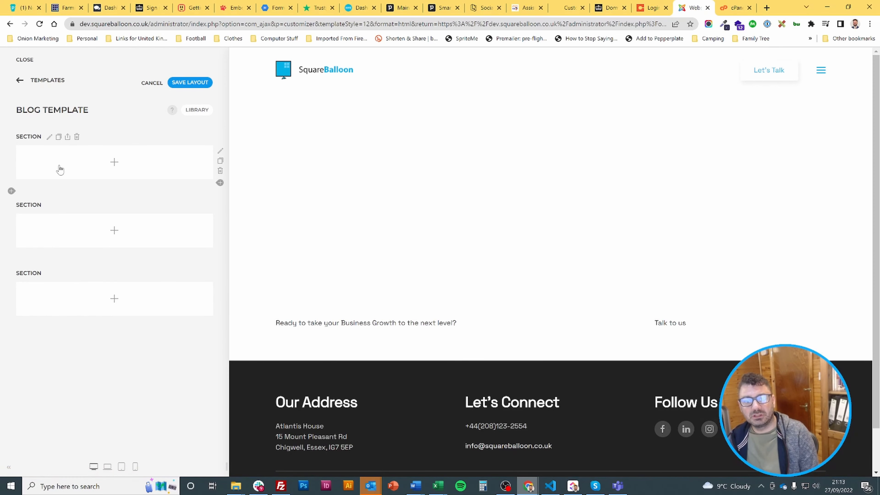
Step: Name the first section "This is the uppermost section", save the layout, and return to the Blog Template overview
left_click(50, 137)
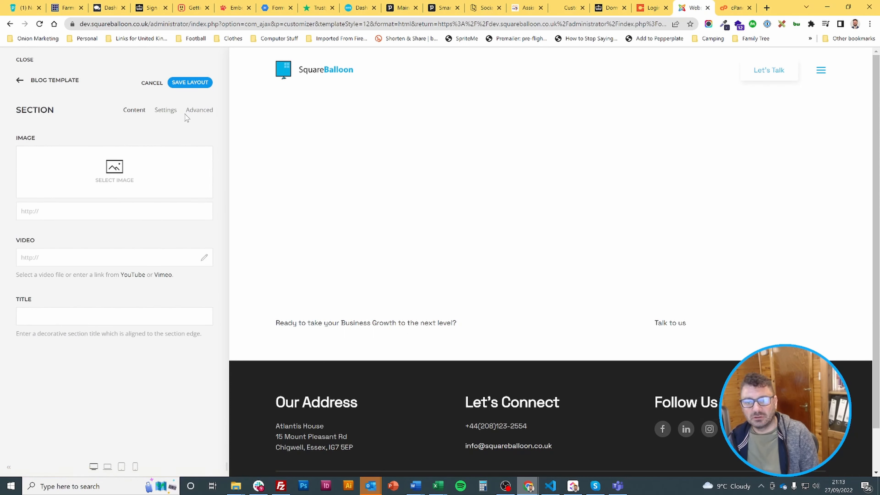
left_click(198, 110)
left_click(126, 159)
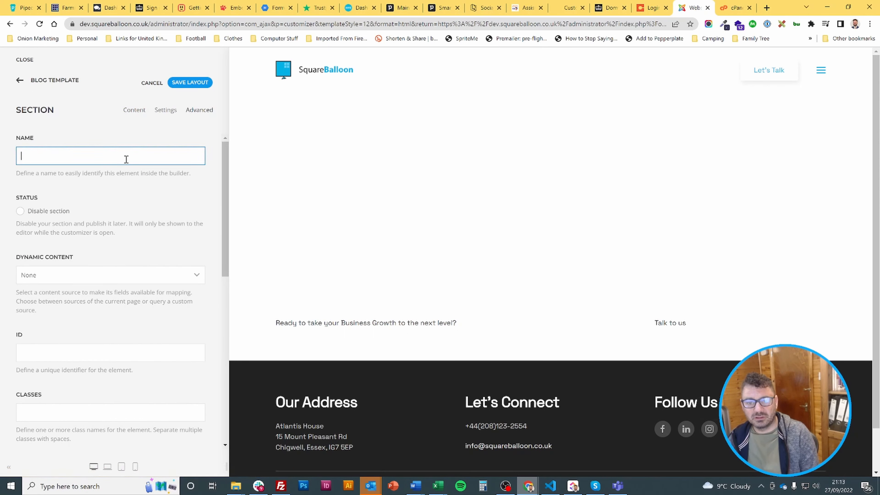
type("This is the ")
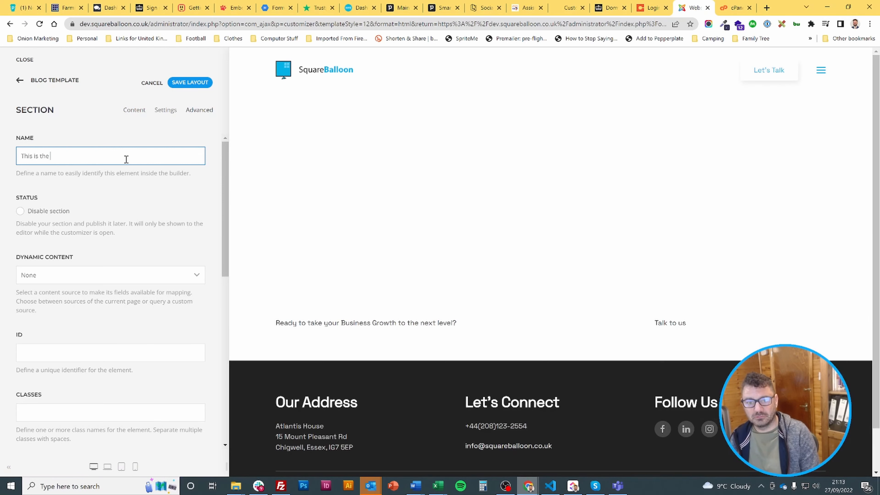
type("uppermost section")
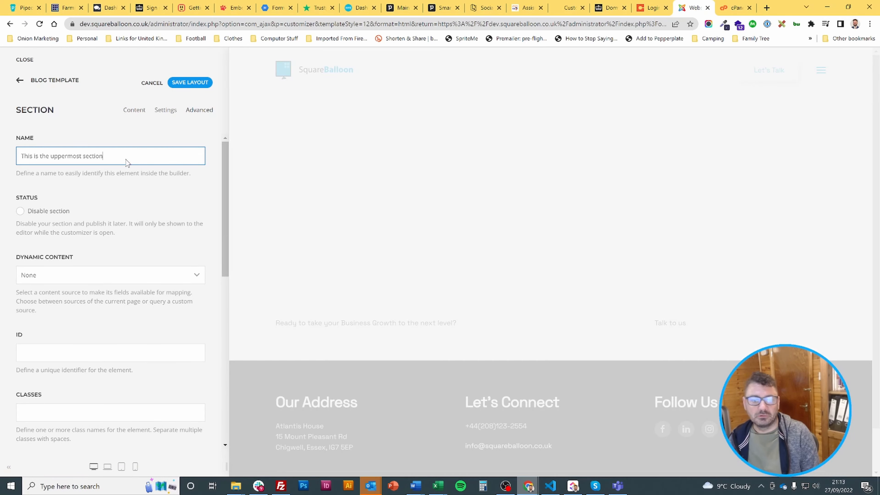
left_click(194, 85)
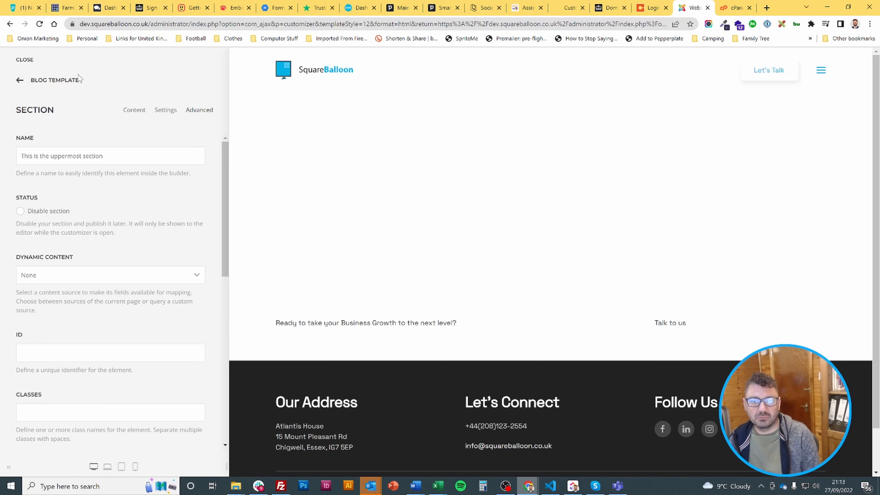
left_click(66, 83)
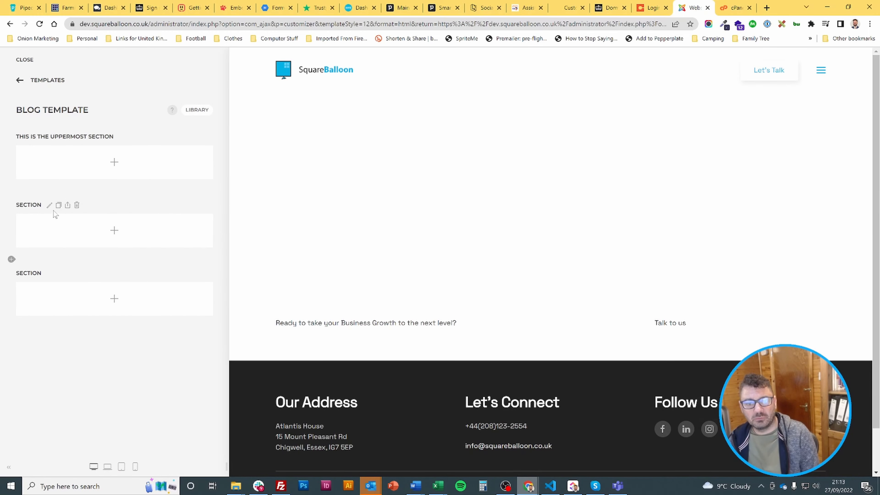
Step: Name the second section "An image and some text", save the layout, and return to the Blog Template overview
left_click(49, 205)
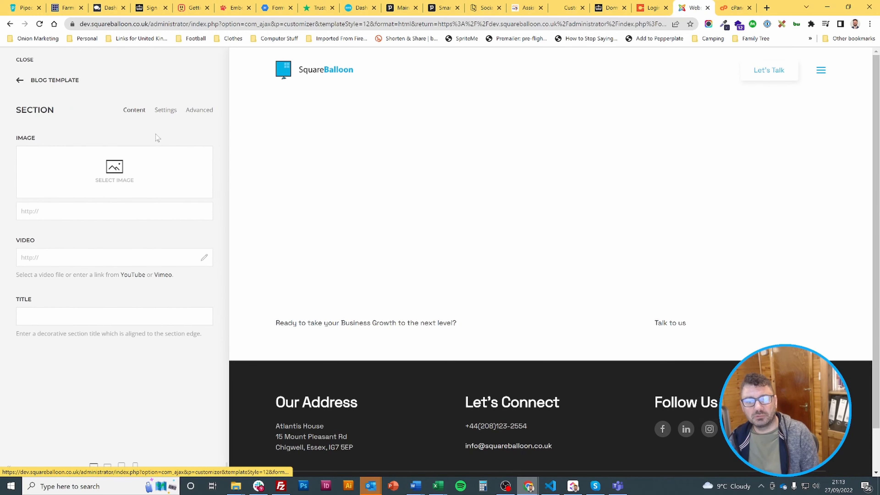
left_click(201, 111)
left_click(165, 151)
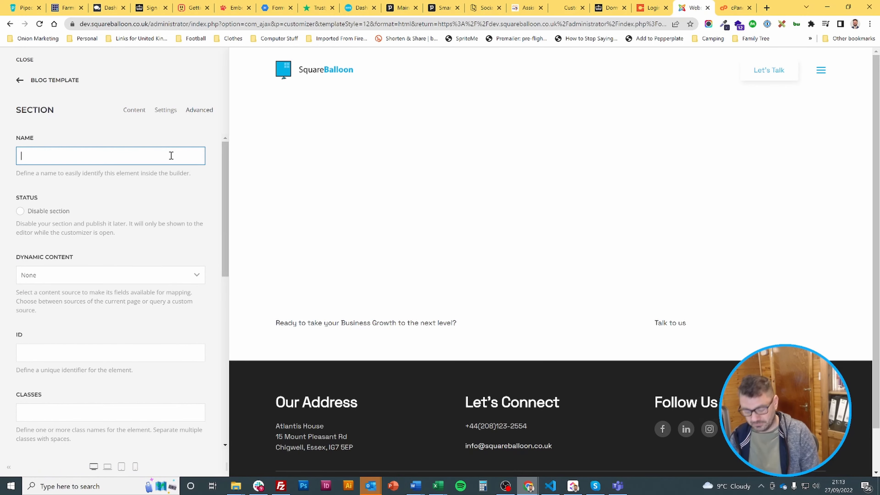
type("An image and some text")
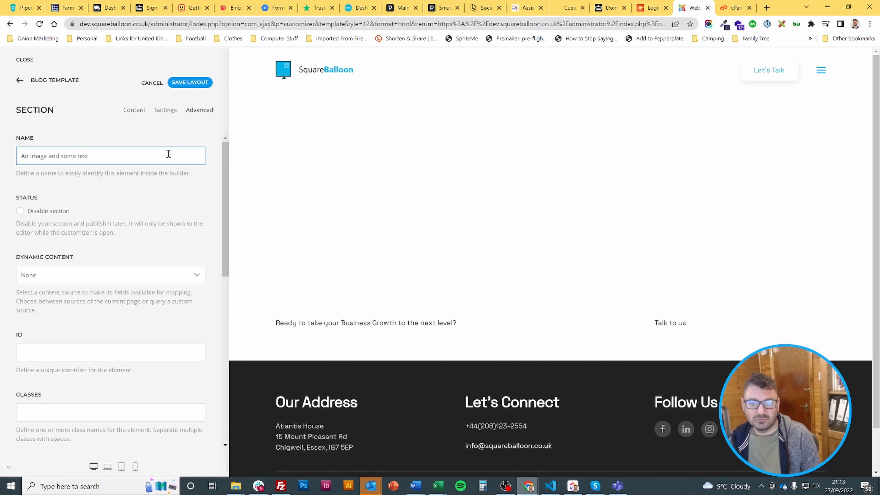
left_click(204, 83)
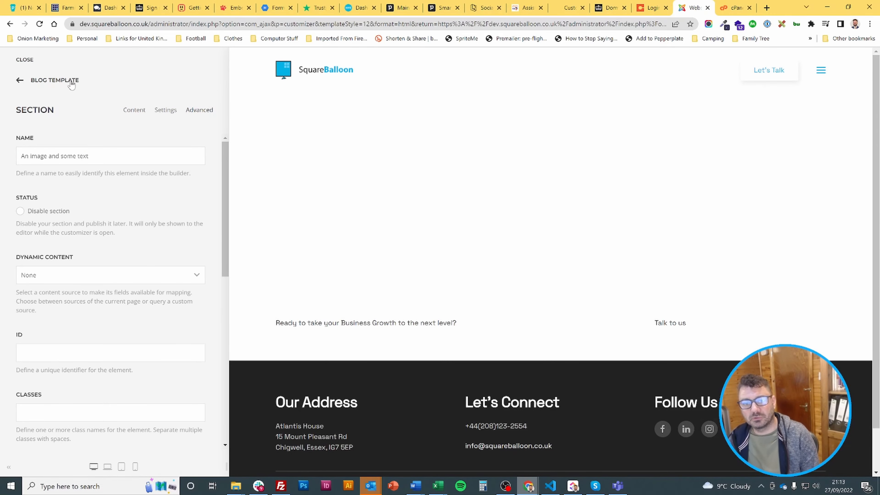
left_click(71, 83)
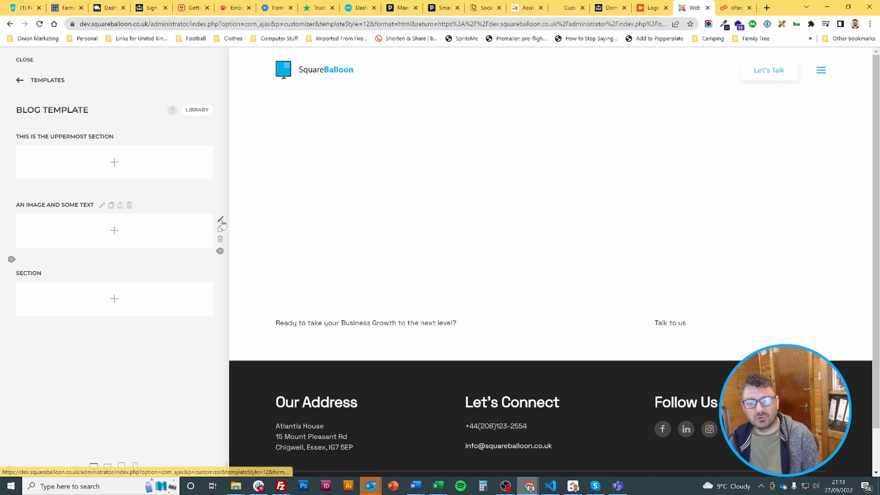
Step: Give the row in the "An image and some text" section a Halves layout, save the layout, and return to the Blog Template overview
left_click(221, 220)
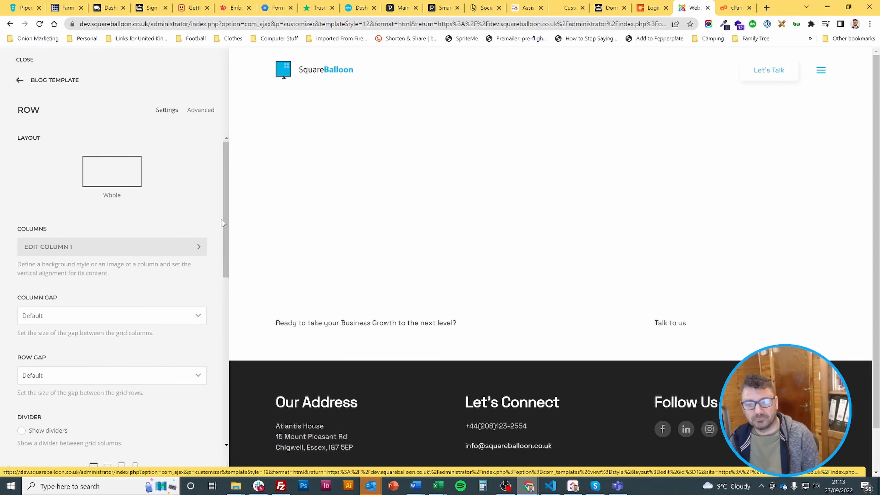
left_click(118, 172)
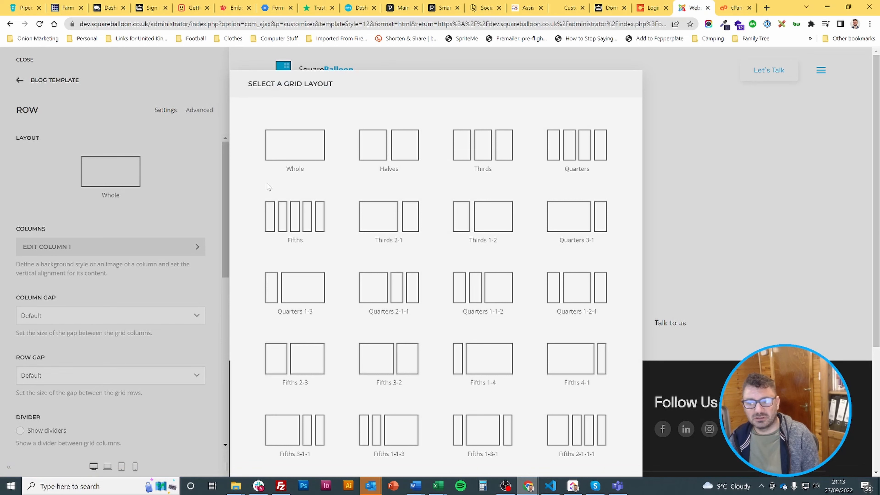
left_click(367, 152)
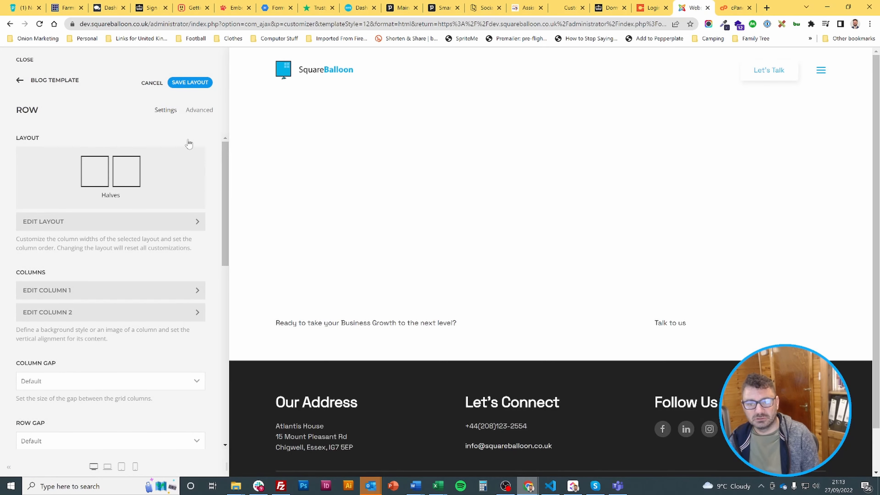
left_click(187, 83)
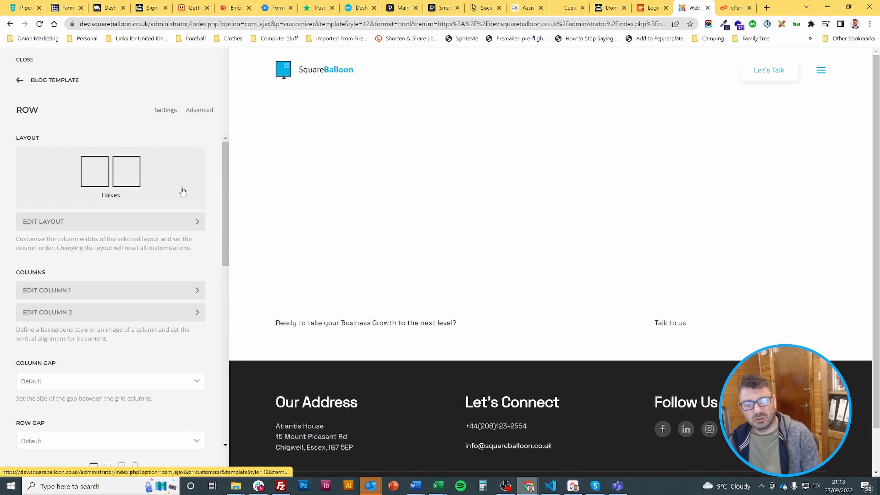
left_click(120, 290)
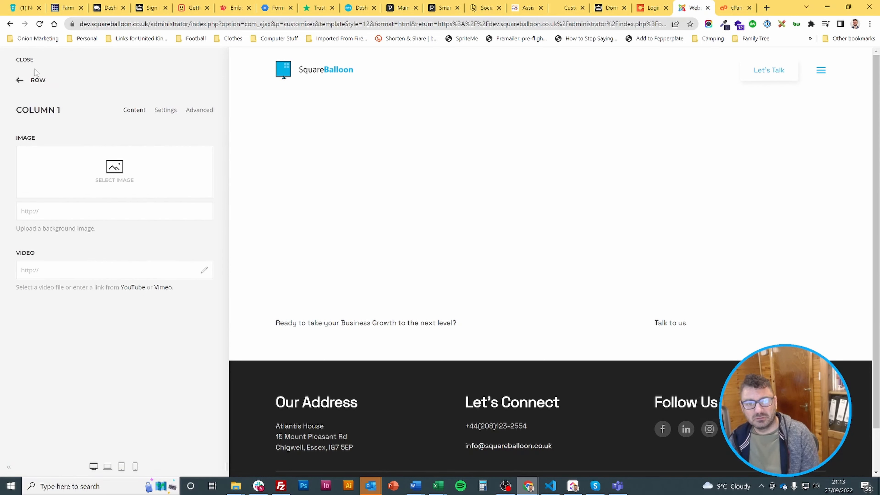
left_click(38, 80)
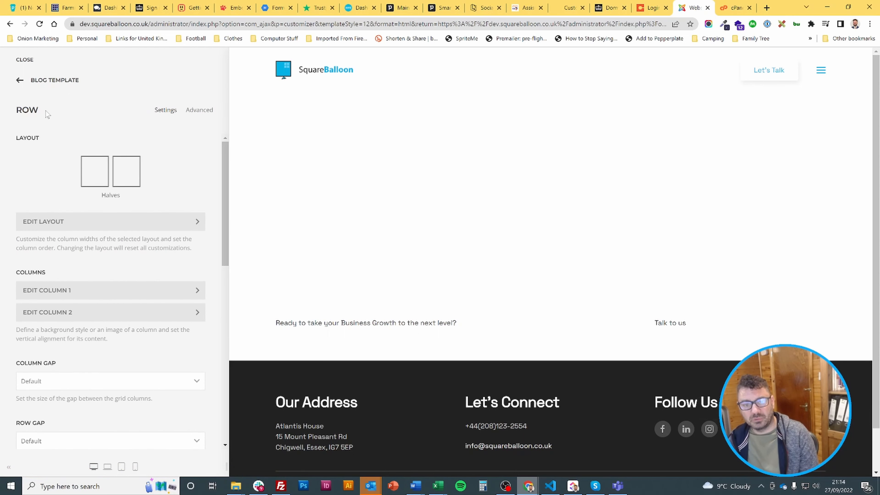
left_click(47, 85)
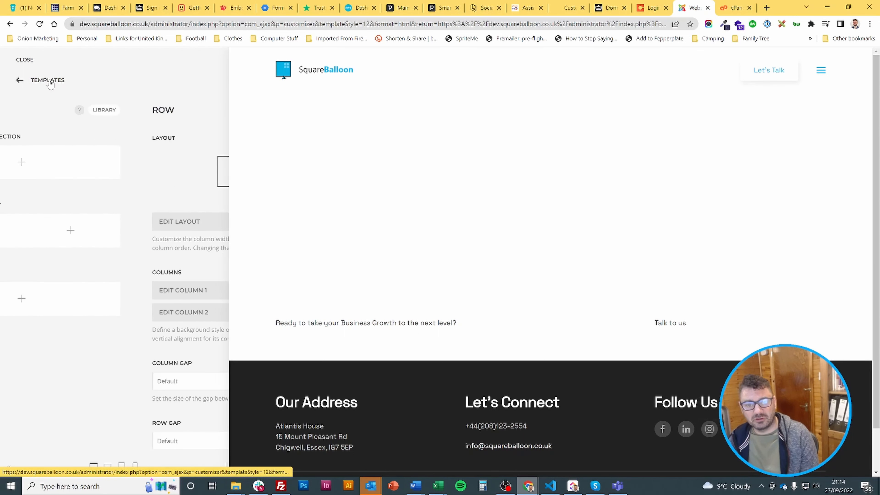
Step: Add an Image element to the first column of the "An image and some text" section's row
left_click(57, 239)
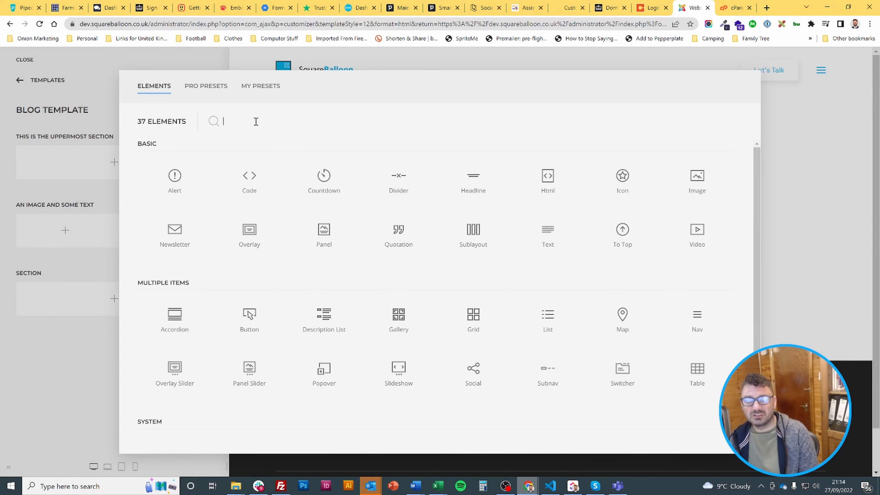
type("image")
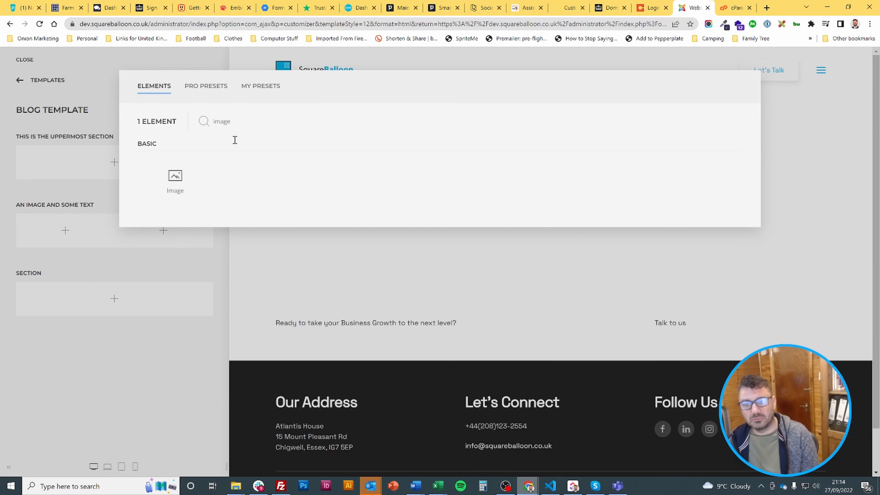
left_click(174, 195)
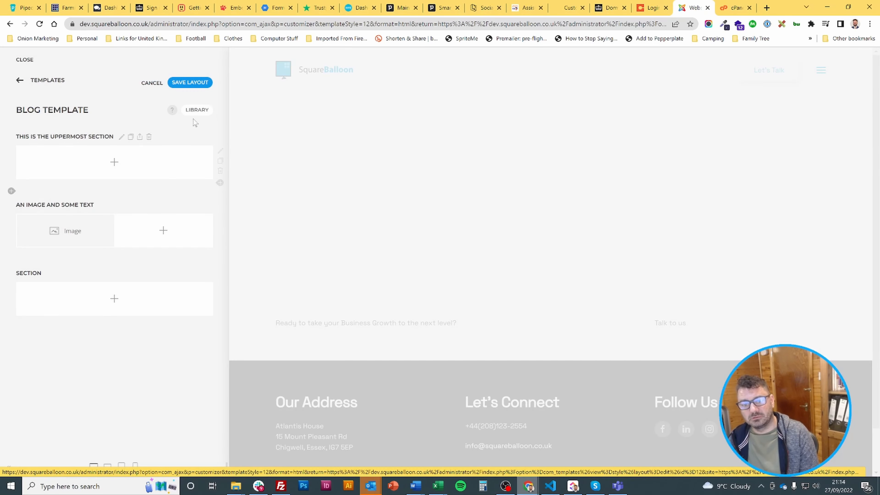
Step: Add a Headline element to the row's second column, with a Text element below it
left_click(143, 236)
left_click(244, 126)
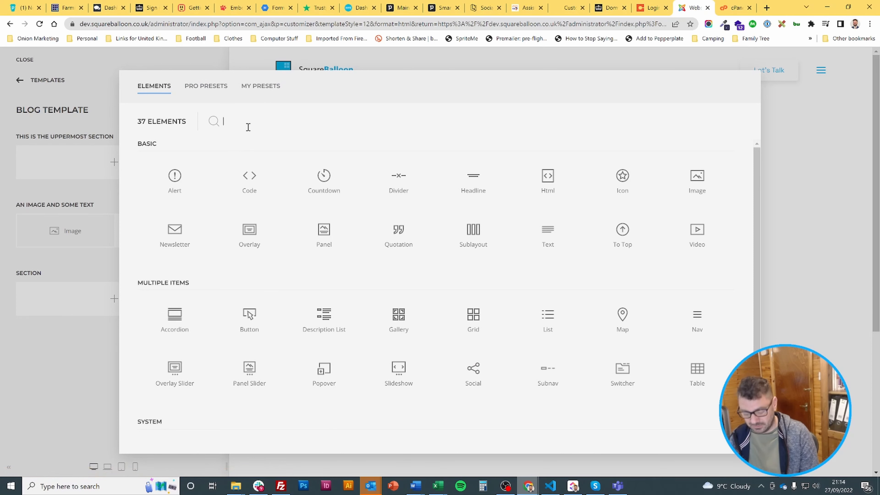
type("head")
left_click(192, 178)
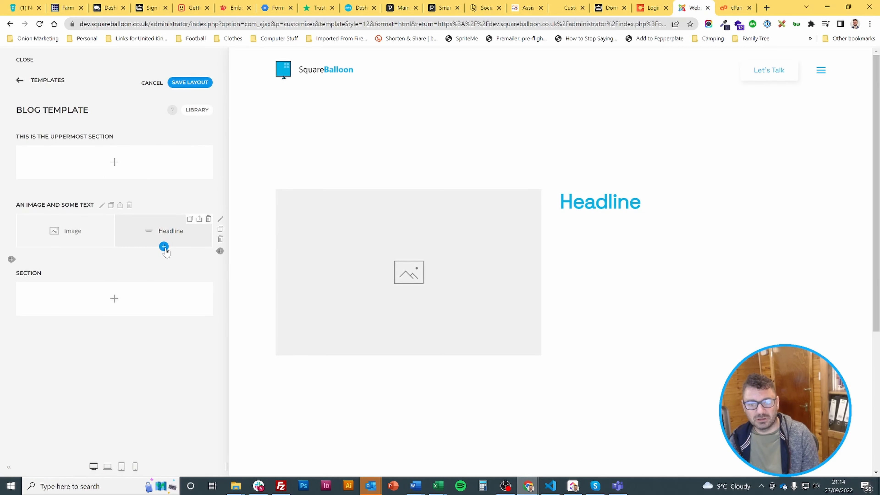
left_click(164, 246)
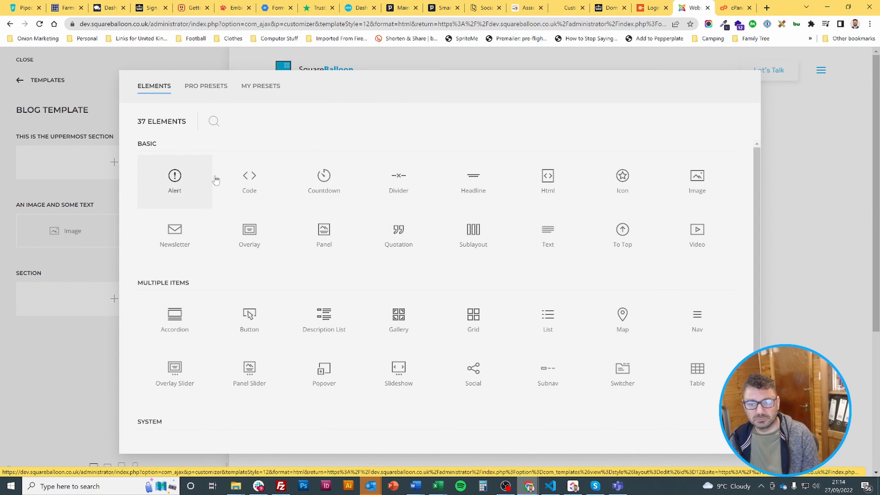
left_click(244, 122)
type("te")
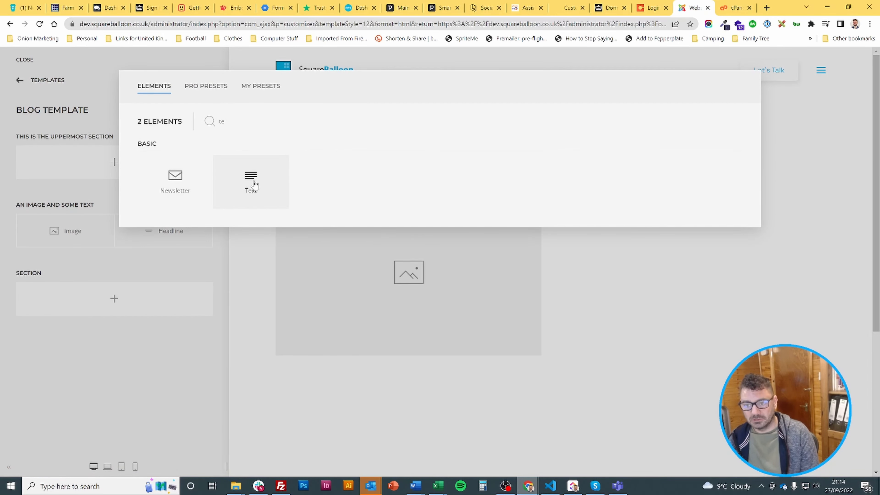
left_click(255, 186)
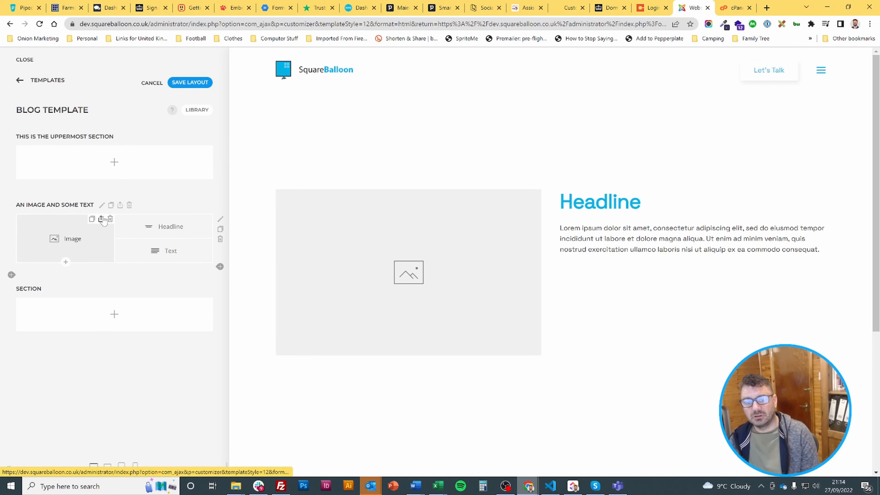
Step: Set the "An image and some text" section's style to Primary, save the layout, and return to the Blog Template overview
left_click(102, 206)
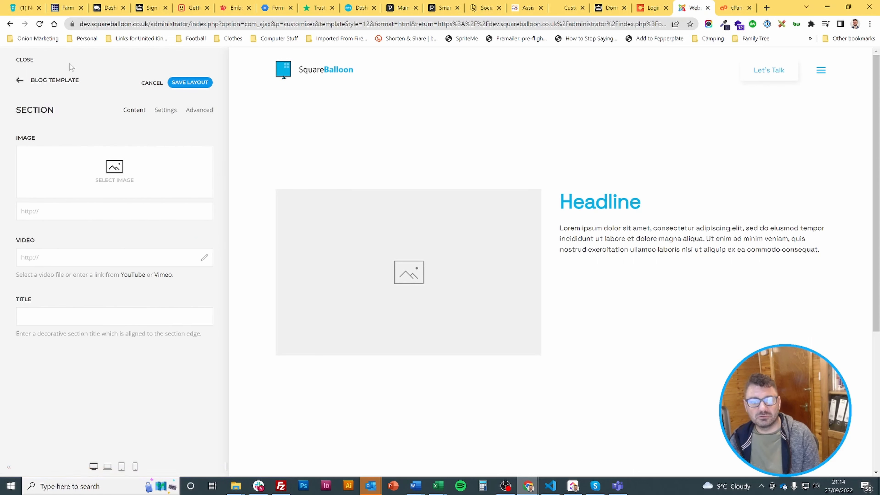
left_click(167, 117)
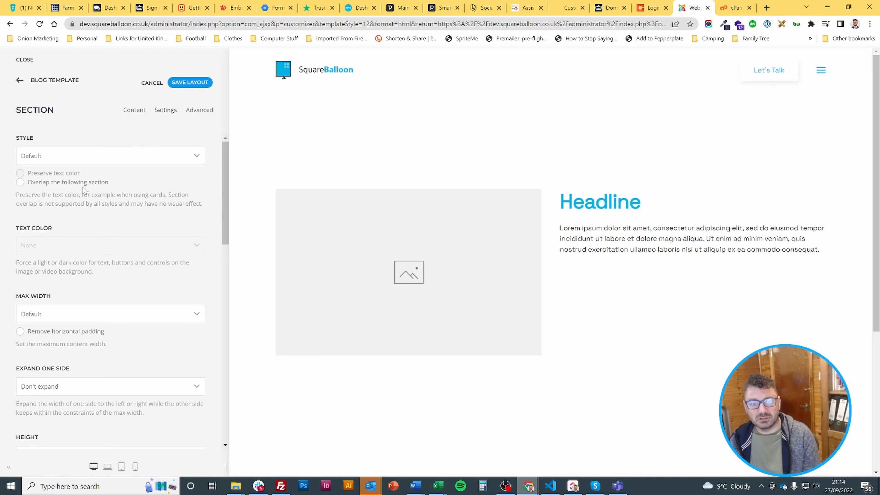
left_click(68, 157)
left_click(72, 186)
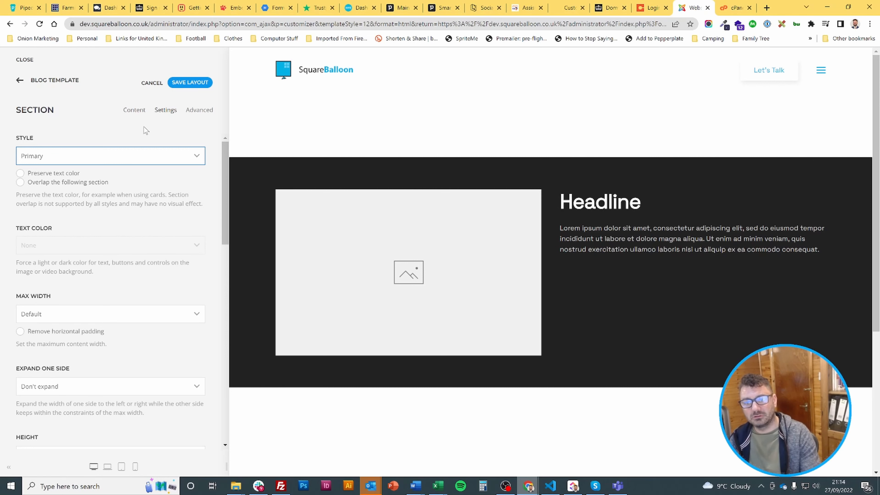
left_click(188, 83)
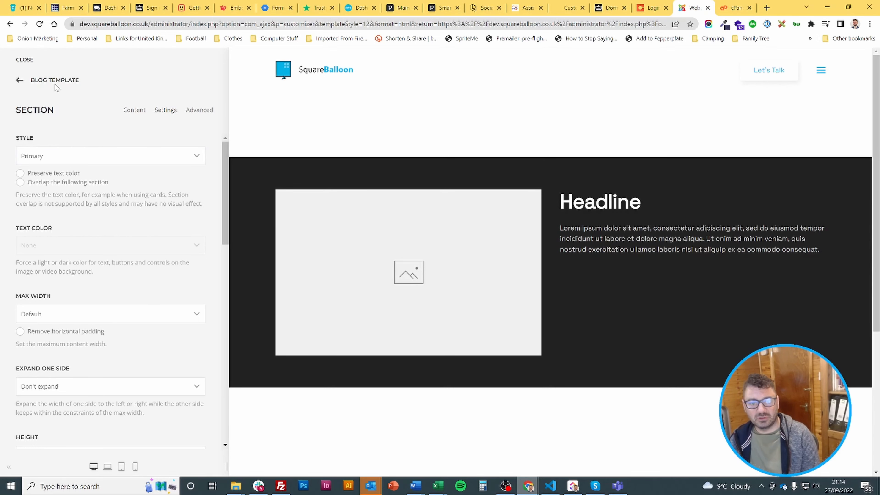
left_click(55, 86)
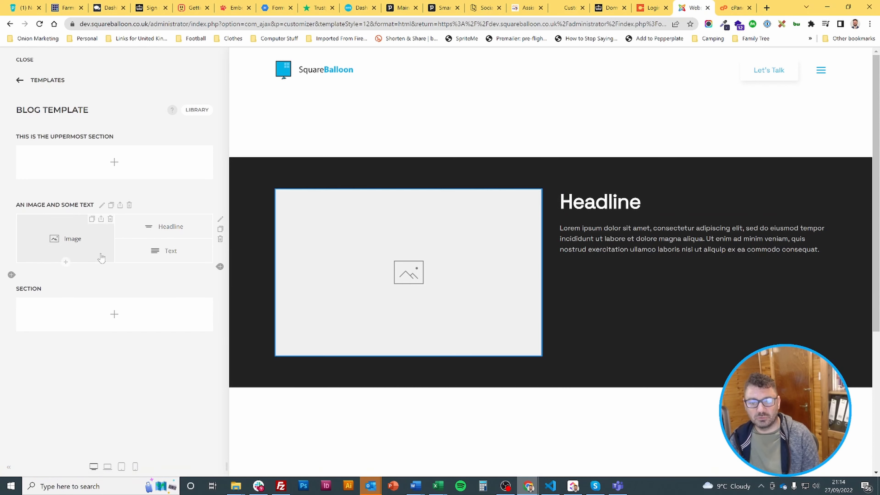
Step: Add a new row below the image-and-text row and move a duplicate of the Image element into it
left_click(219, 267)
left_click(141, 283)
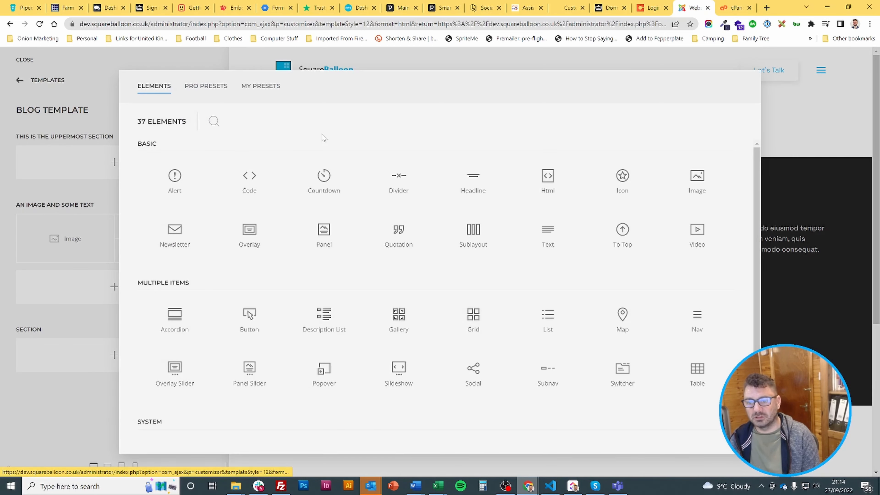
left_click(309, 119)
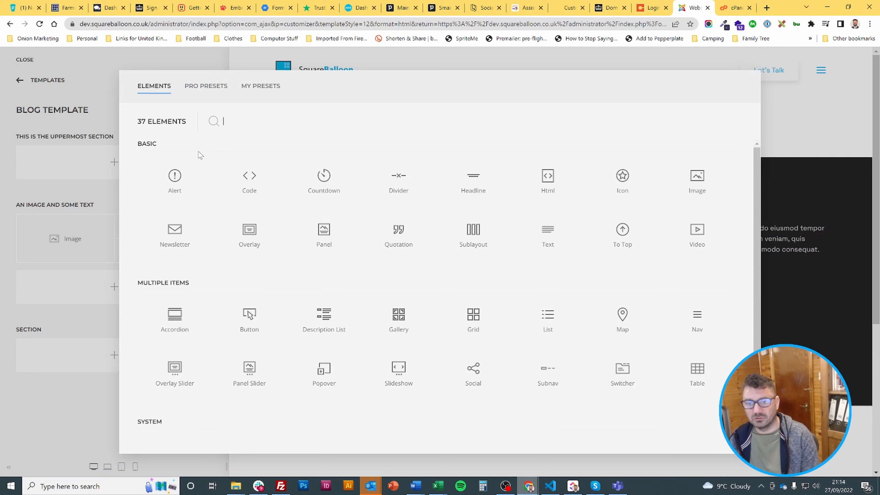
left_click(99, 194)
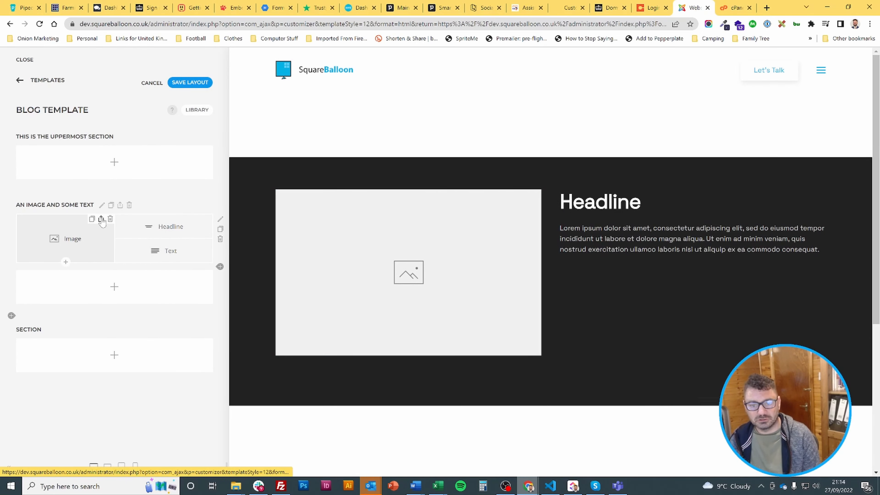
left_click(92, 219)
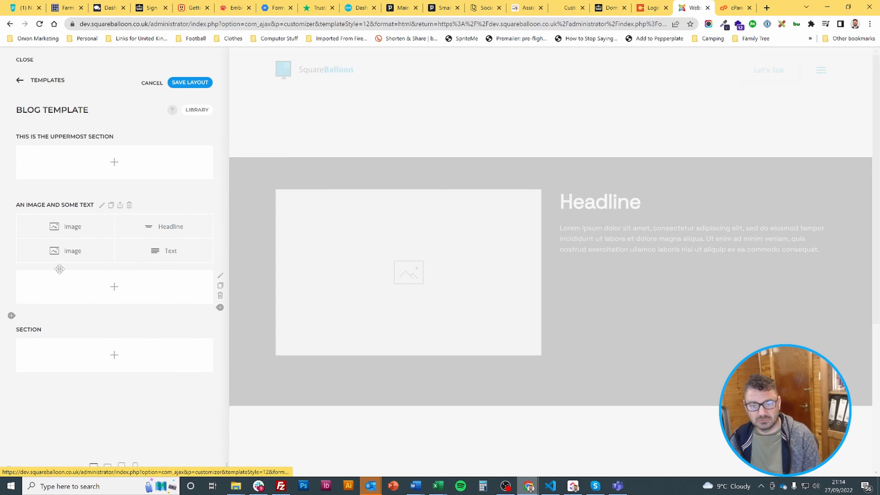
left_click_drag(69, 261, 173, 288)
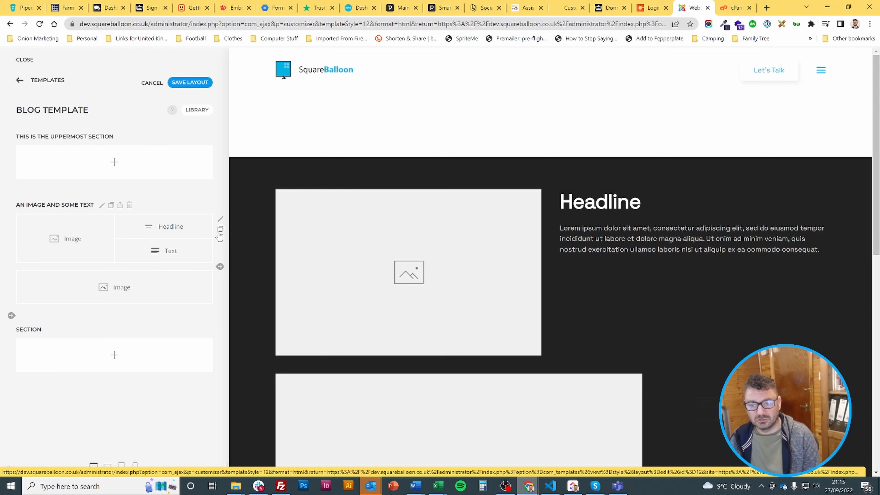
Step: Duplicate the row with the Image, Headline and Text elements, and delete the row holding only an Image
left_click(219, 229)
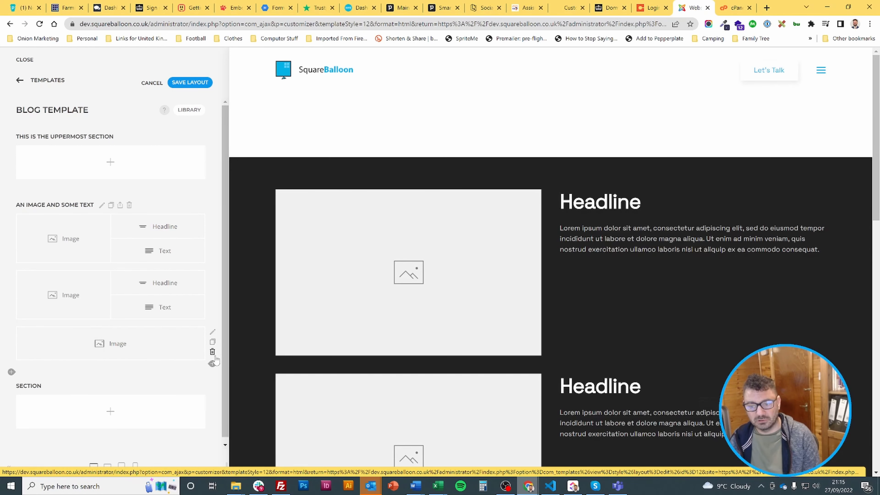
left_click(213, 352)
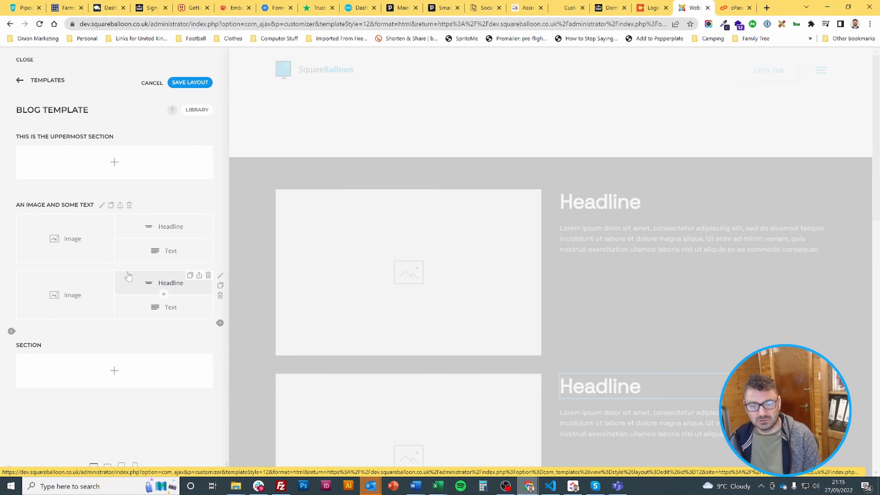
Step: Rearrange the duplicated row so Headline and Text sit in the first column and Image in the second, and check the preview
mouse_move(165, 282)
left_mouse_down()
mouse_move(66, 283)
mouse_move(69, 304)
mouse_move(173, 295)
left_mouse_up()
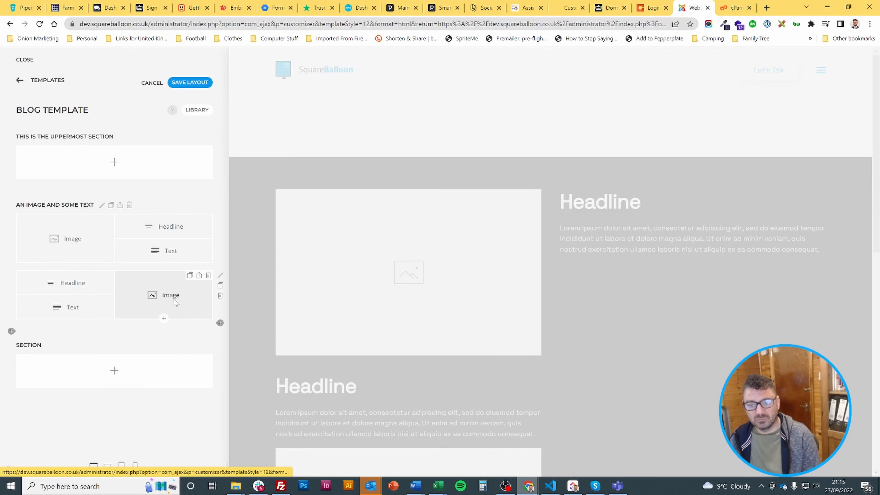
scroll(450, 263, "down", 5)
scroll(572, 321, "up", 3)
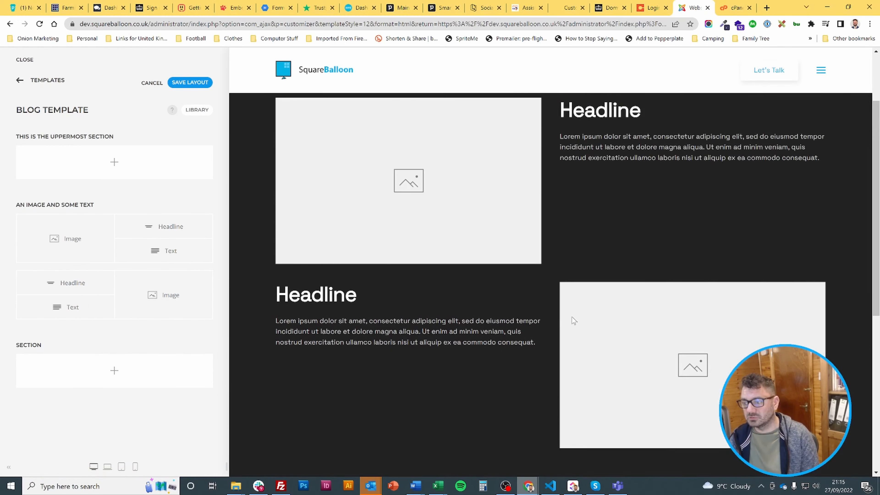
scroll(568, 192, "up", 2)
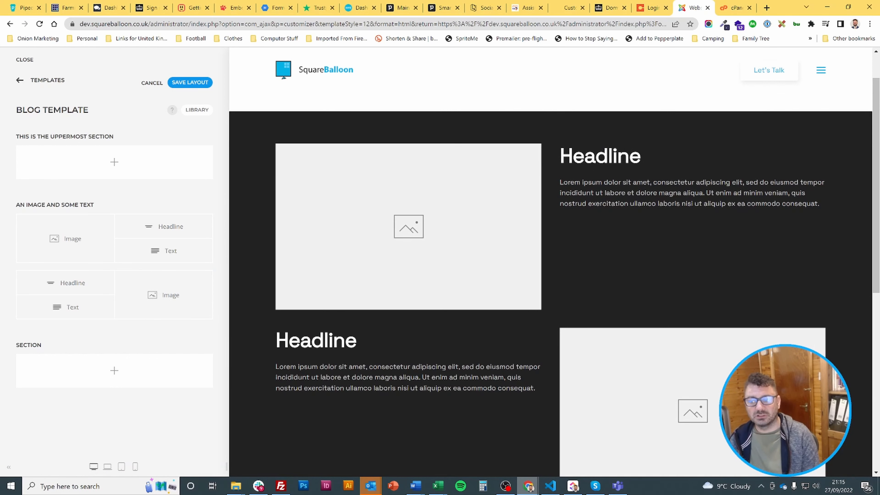
scroll(572, 259, "up", 2)
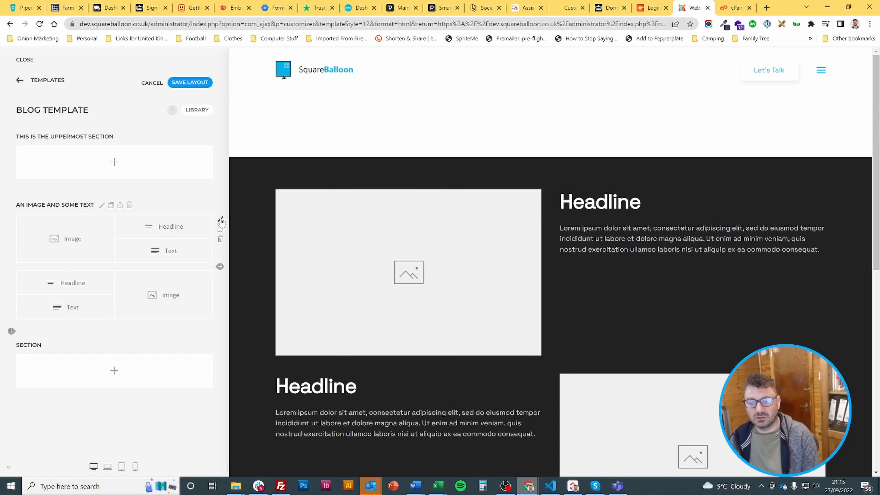
Step: Set the vertical alignment of Column 2 in the section's first row to Middle
left_click(221, 220)
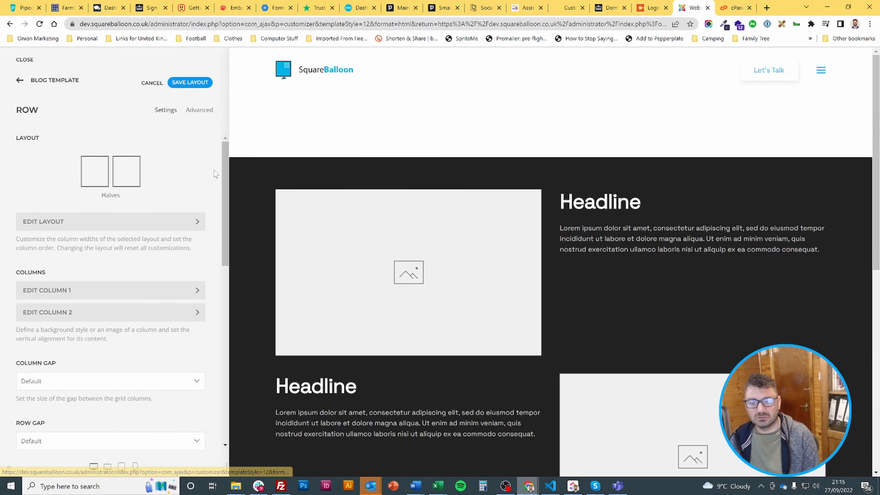
left_click(108, 313)
left_click(165, 110)
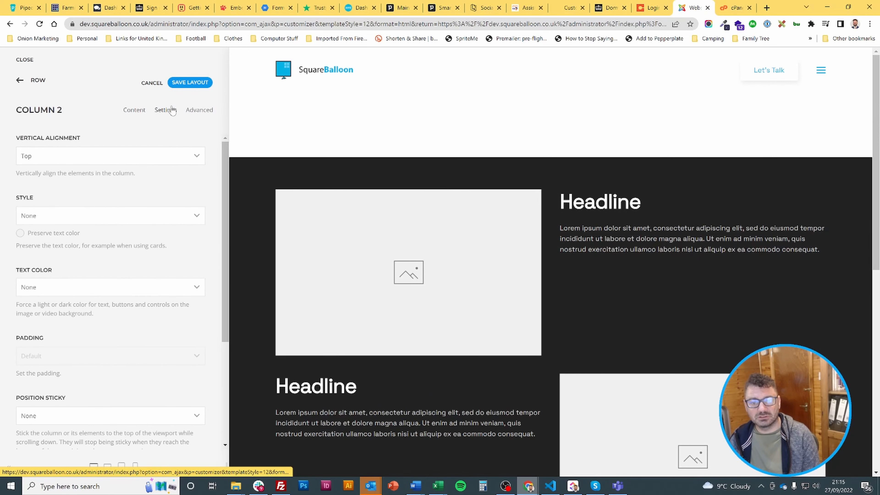
left_click(95, 158)
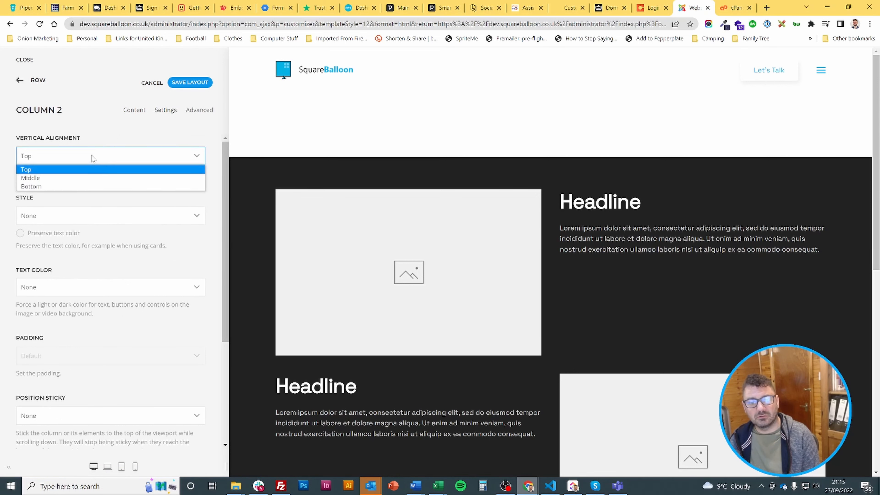
left_click(76, 180)
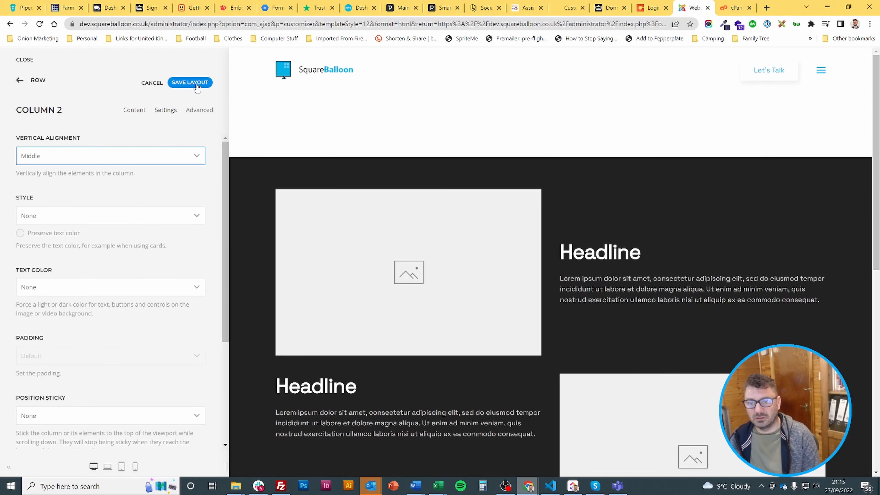
Step: Save the column alignment change and return to the Blog Template layout
left_click(196, 85)
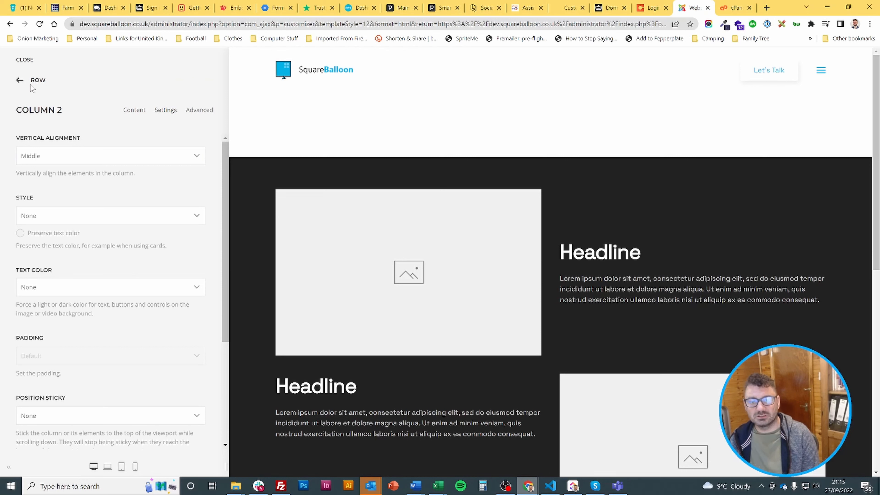
left_click(39, 81)
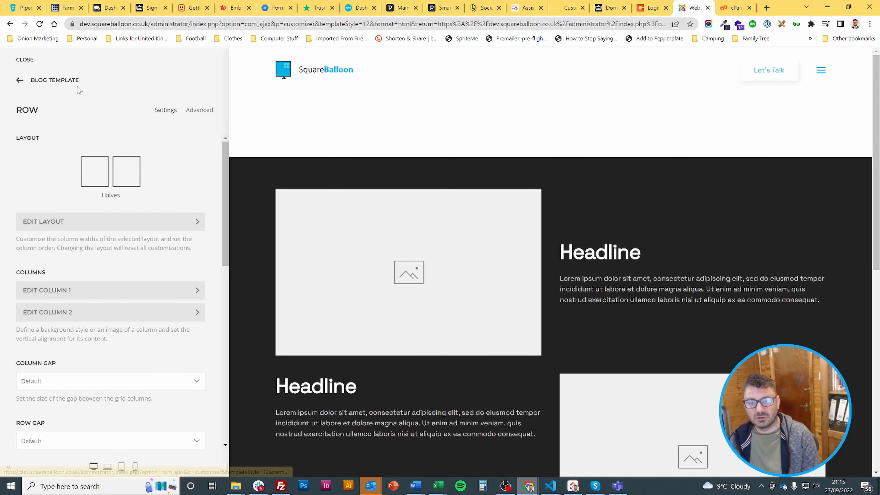
left_click(70, 82)
Step: Set the first row's Text element content to "There is a small amount of text" and save the layout
left_click(146, 253)
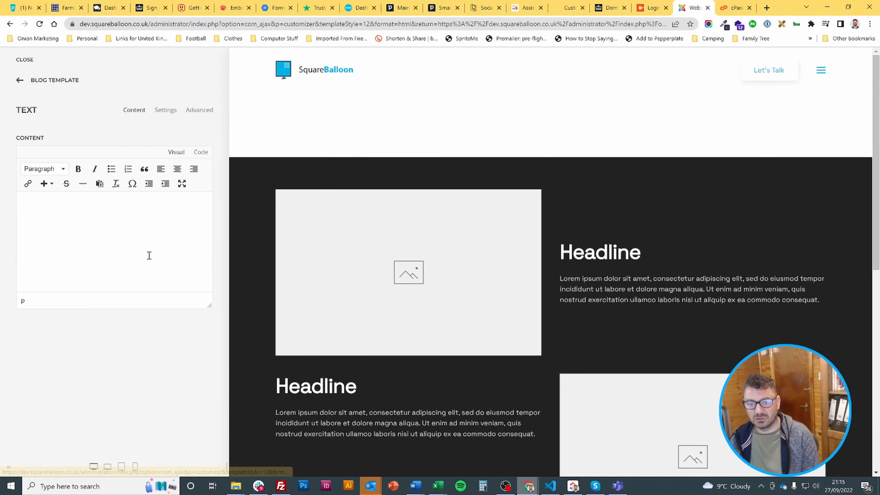
type("There is a small amout")
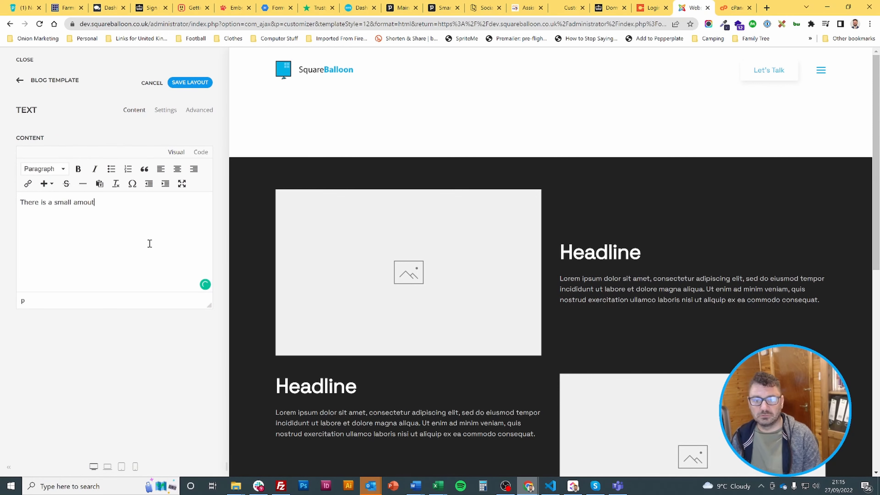
type("n of t")
key("BackSpace")
key("BackSpace")
key("BackSpace")
key("BackSpace")
key("BackSpace")
key("BackSpace")
key("BackSpace")
type("nt")
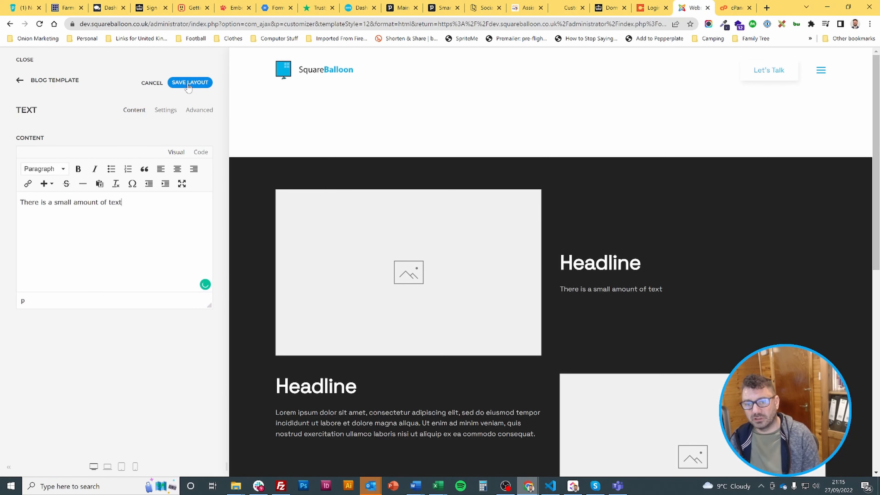
left_click(190, 82)
left_click(67, 82)
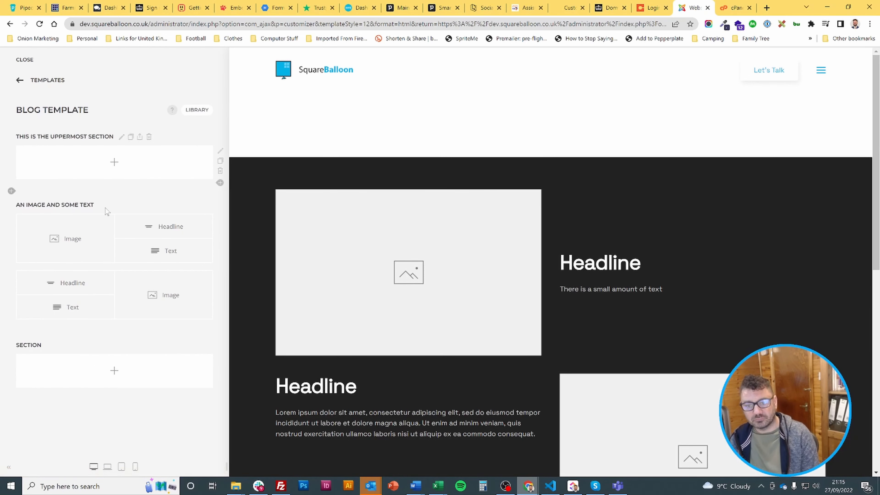
Step: Enter "There is a shed load of text in this element." in the second row's Text element
left_click(86, 316)
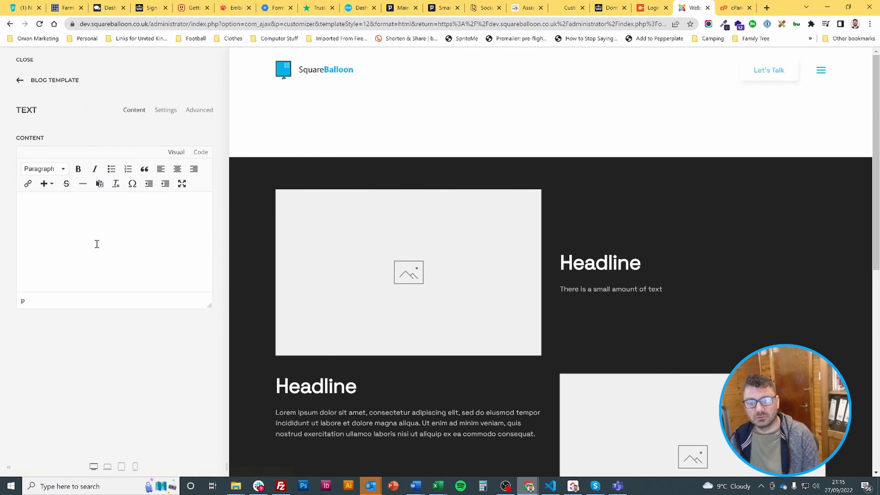
type("There i")
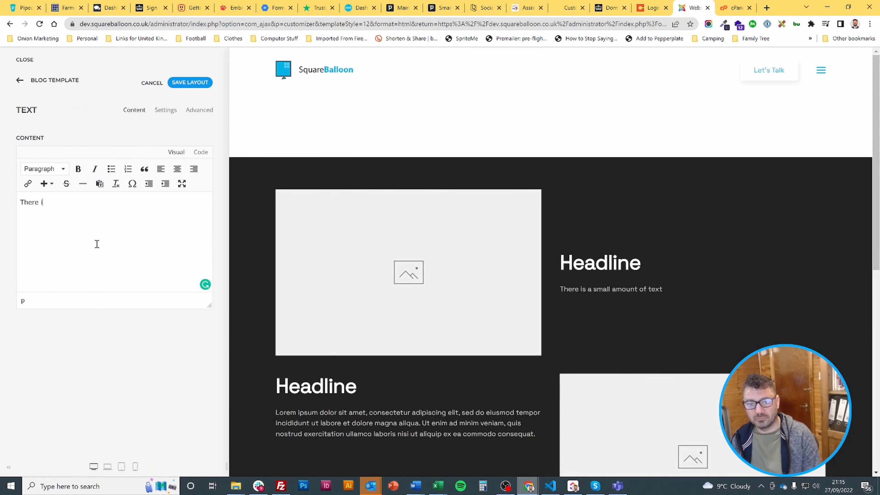
type("s a shed load of te")
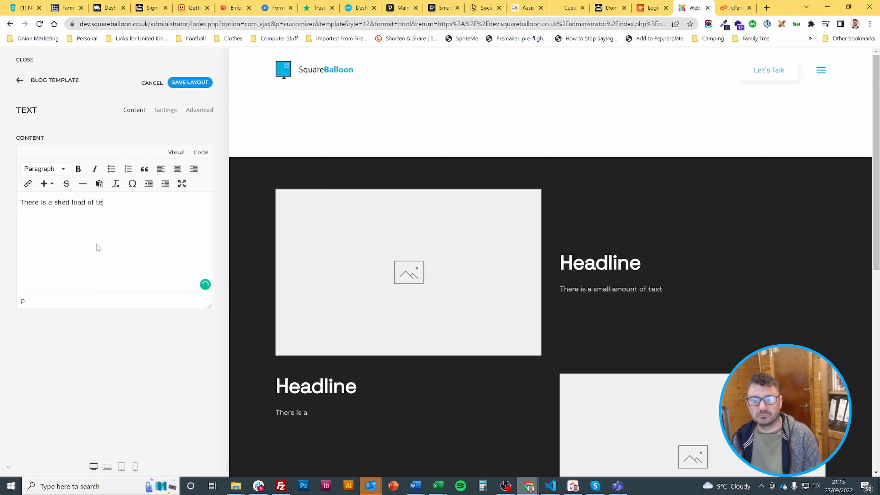
type("xt in this element.")
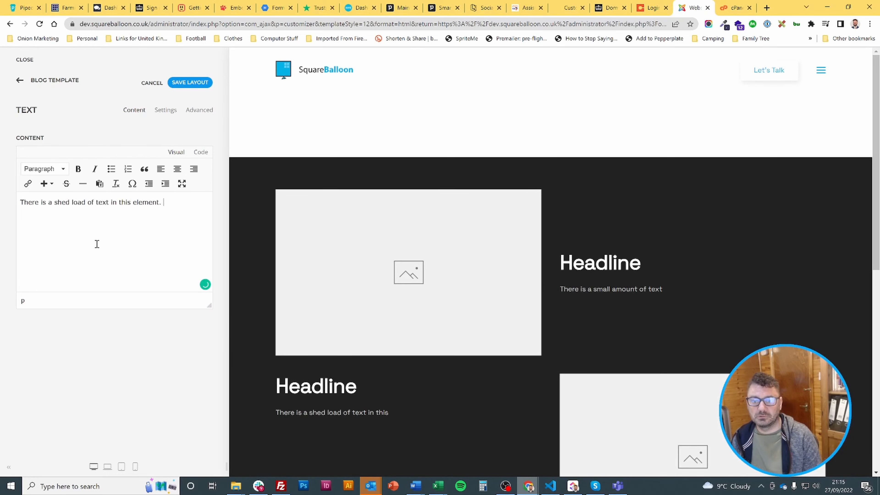
Step: Copy that sentence and paste it repeatedly to make a long paragraph, save the layout and check the preview
key("ctrl+a")
key("ctrl+c")
key("ctrl+v")
key("ctrl+v")
key("ctrl+v")
key("ctrl+v")
key("ctrl+v")
key("ctrl+v")
key("ctrl+v")
key("ctrl+v")
key("ctrl+v")
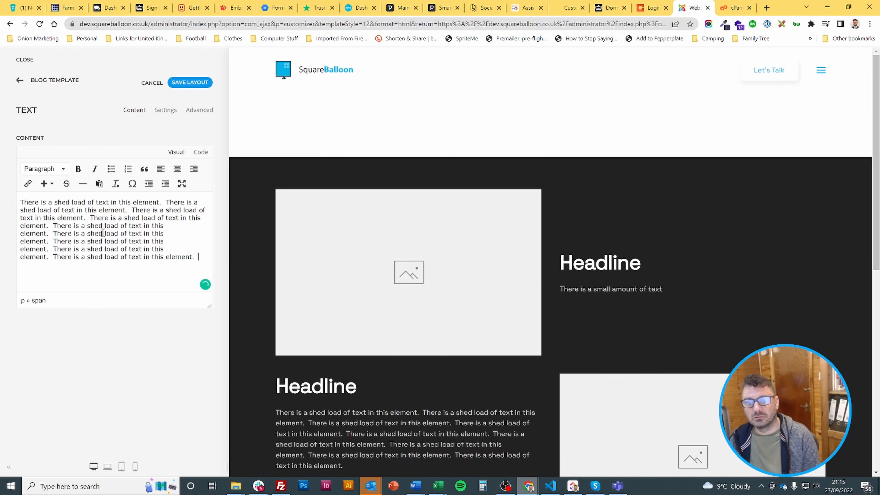
left_click(184, 83)
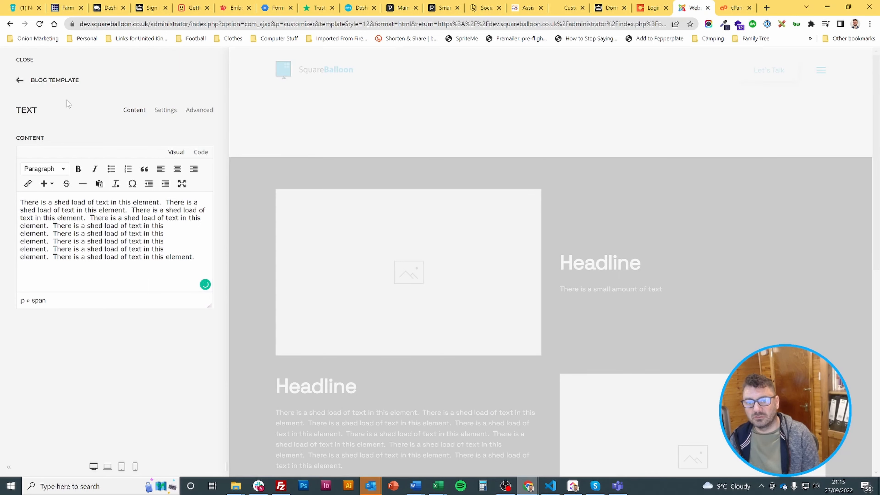
scroll(282, 223, "down", 4)
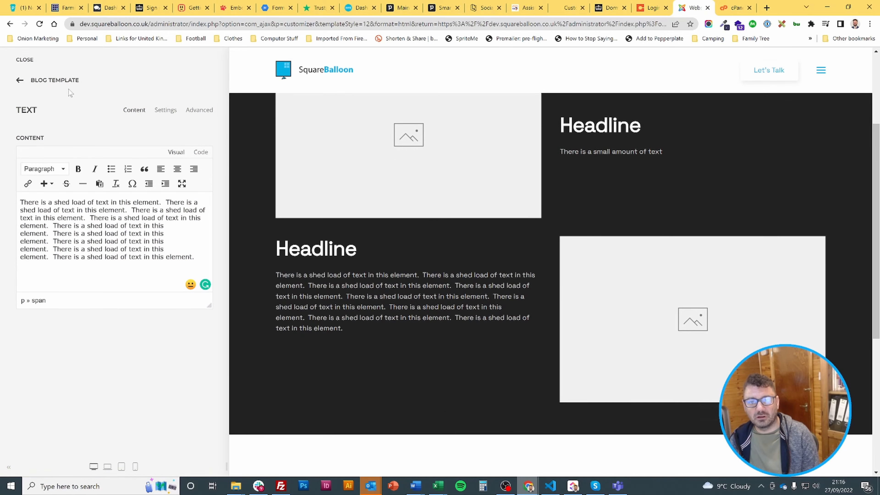
Step: Set the vertical alignment of Column 1 in the Headline, Text and Image row to Middle, save, and compare both rows in the preview
left_click(57, 81)
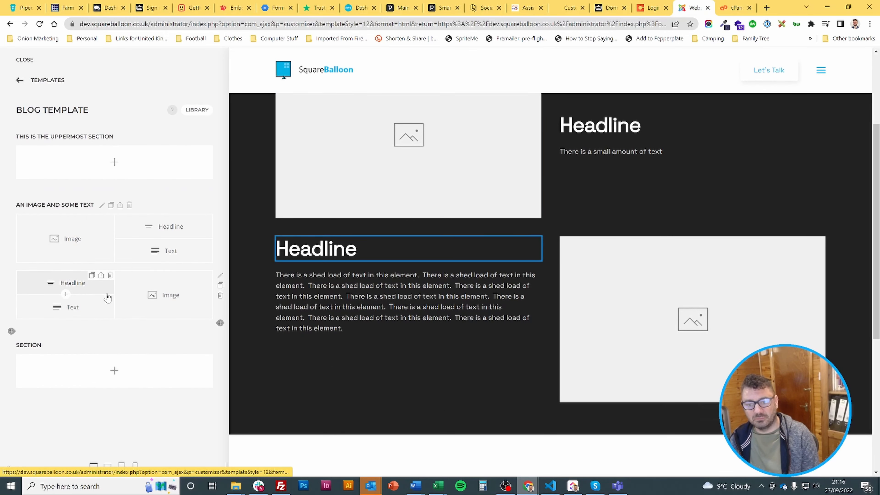
left_click(221, 277)
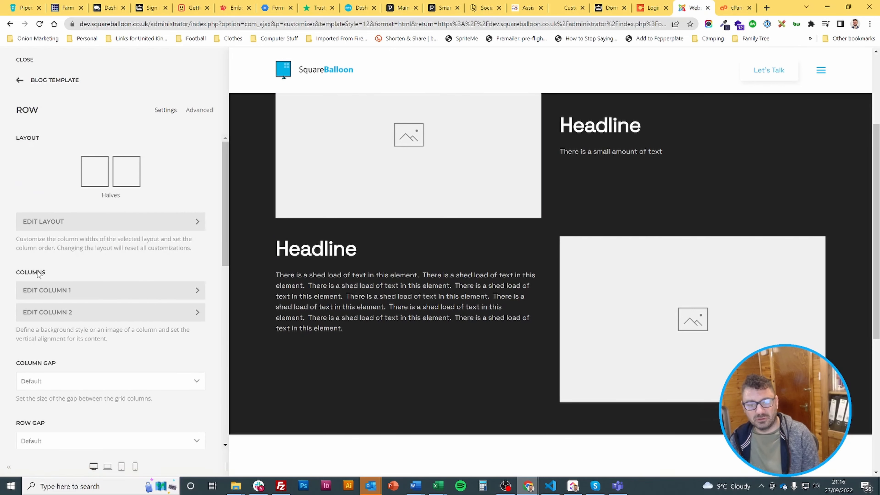
left_click(46, 292)
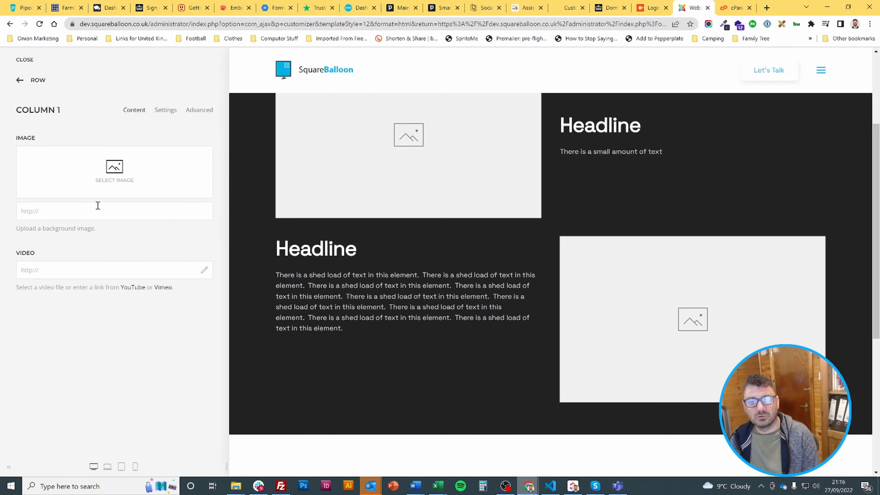
left_click(164, 109)
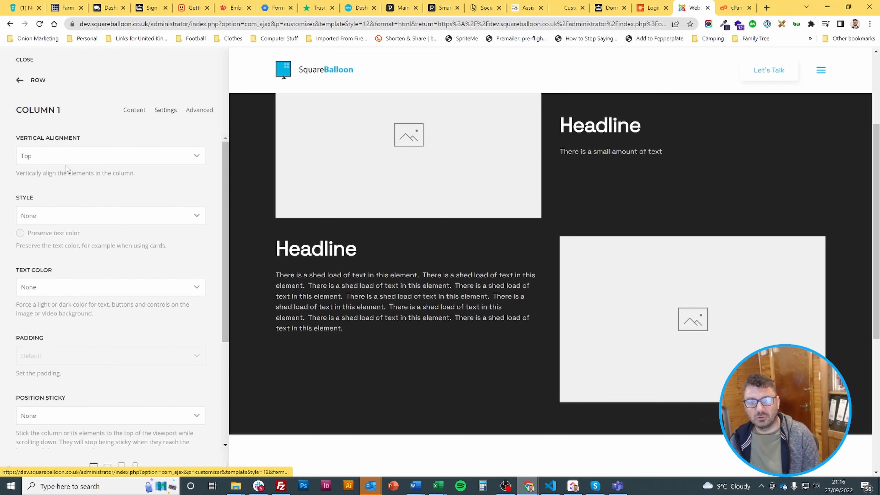
left_click(66, 157)
left_click(66, 177)
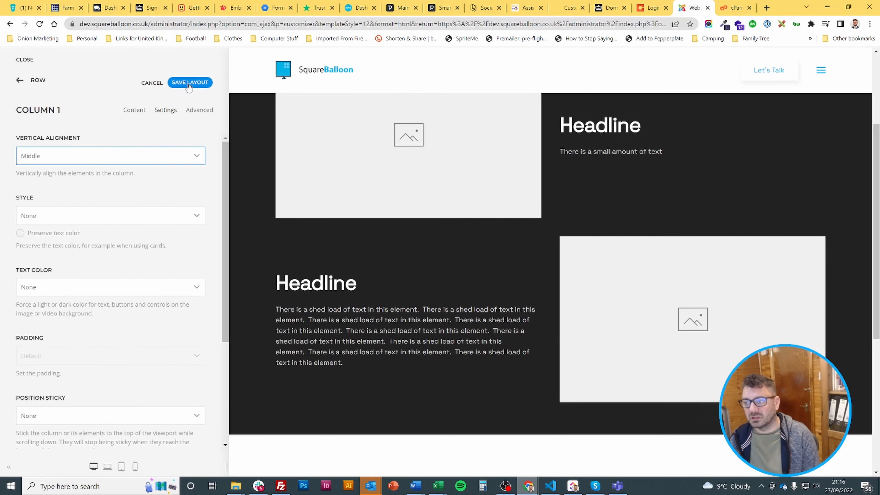
left_click(189, 84)
left_click(33, 82)
scroll(557, 233, "up", 2)
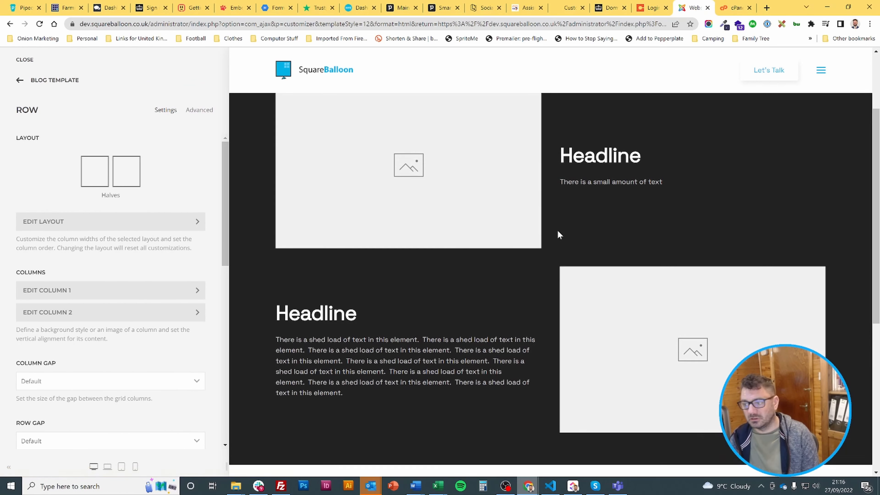
scroll(464, 319, "down", 1)
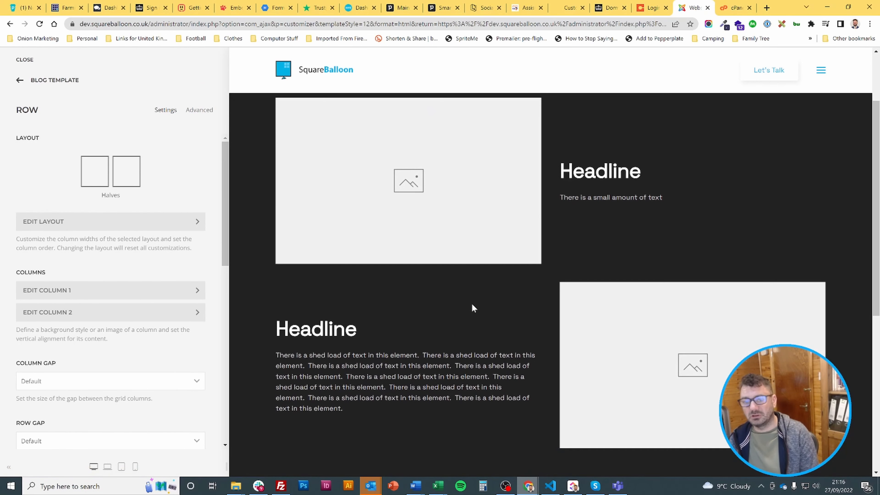
Step: Examine the second row's advanced settings, including its classes, attributes and CSS fields, and return to the Blog Template layout
left_click(38, 82)
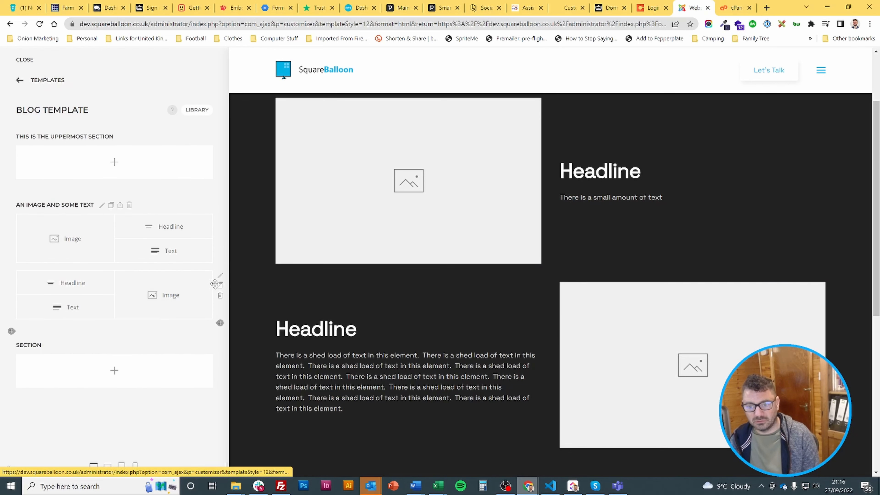
left_click(220, 276)
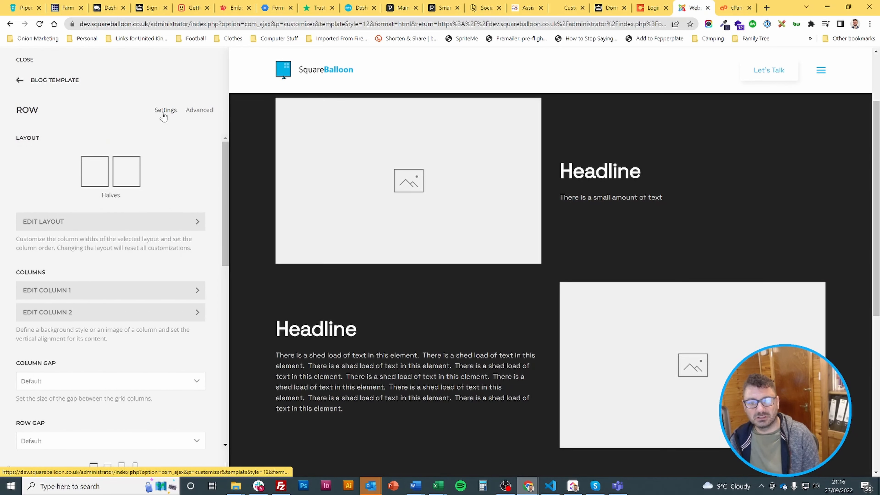
left_click(199, 110)
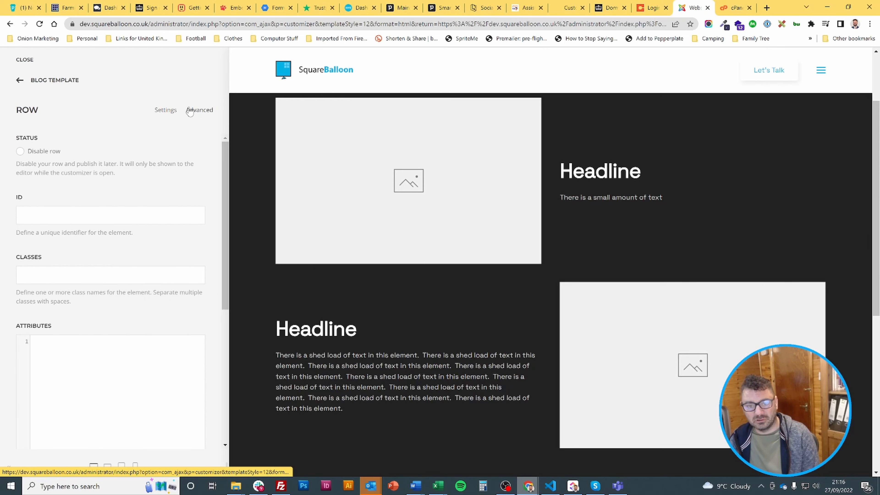
left_click(64, 272)
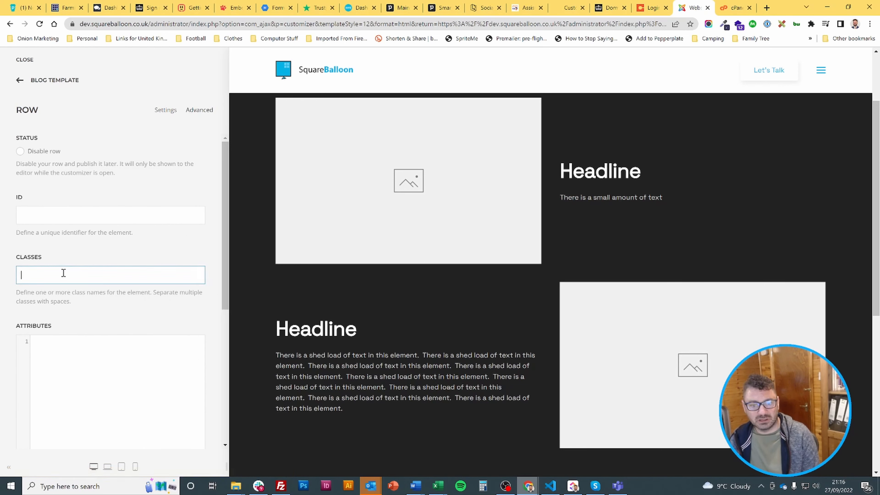
left_click(38, 383)
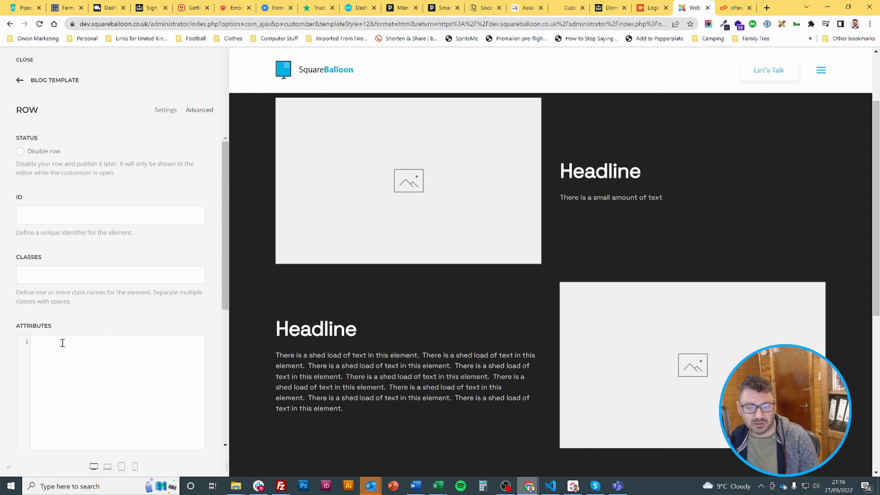
scroll(125, 190, "down", 5)
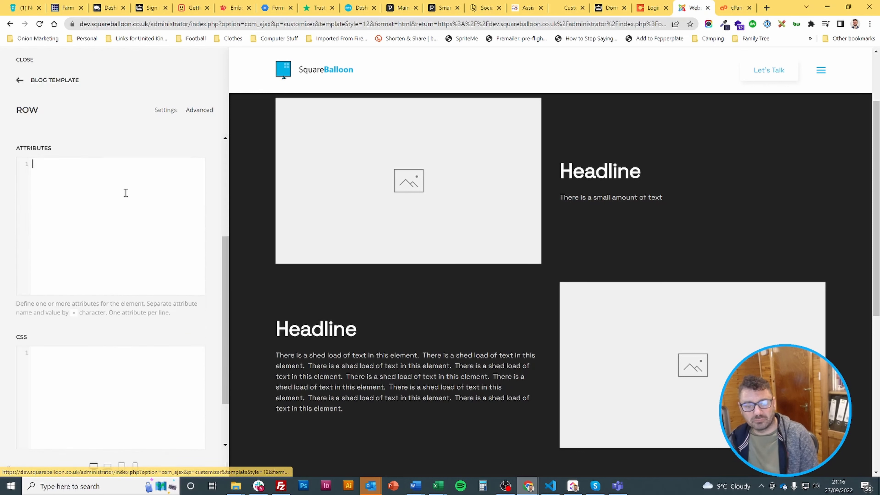
left_click(68, 325)
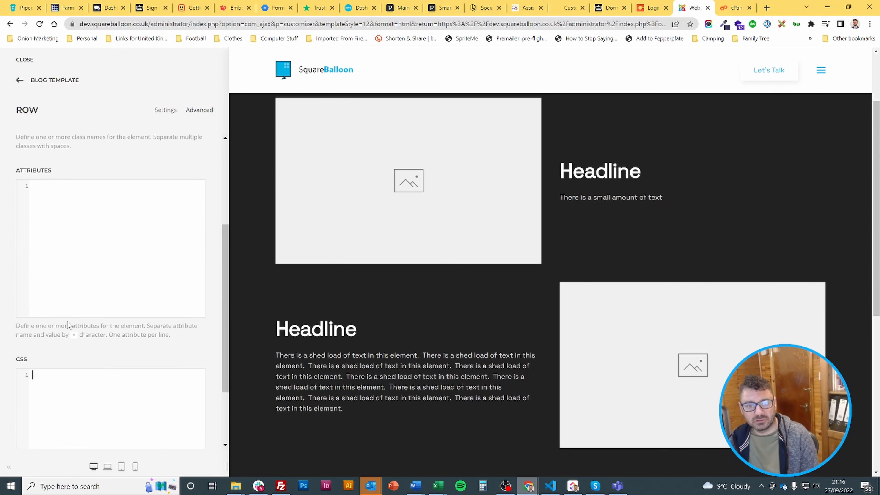
scroll(93, 214, "up", 4)
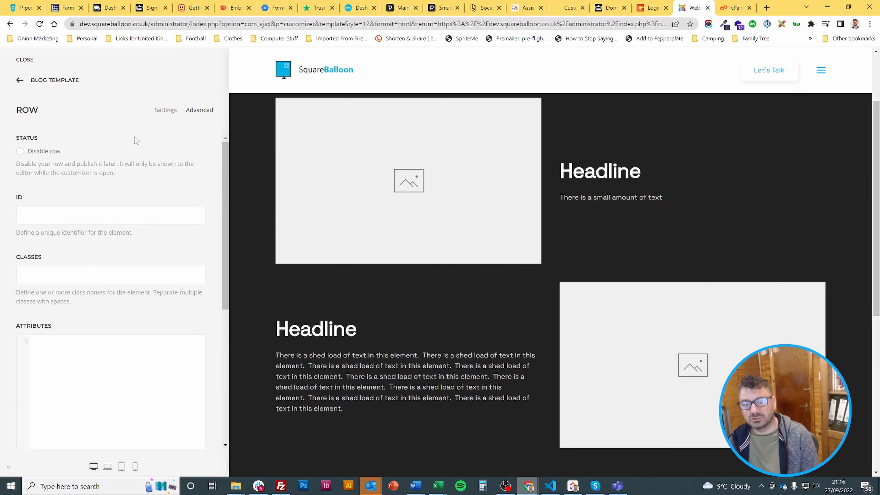
left_click(172, 110)
left_click(40, 81)
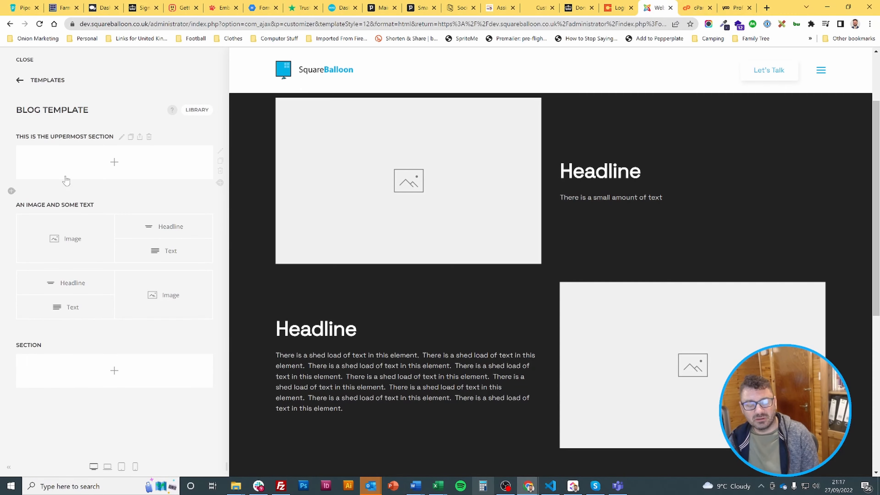
Step: Add the Accordion Multiple Items Start Closed preset to the empty last section and try expanding and collapsing its items in the preview
left_click(101, 370)
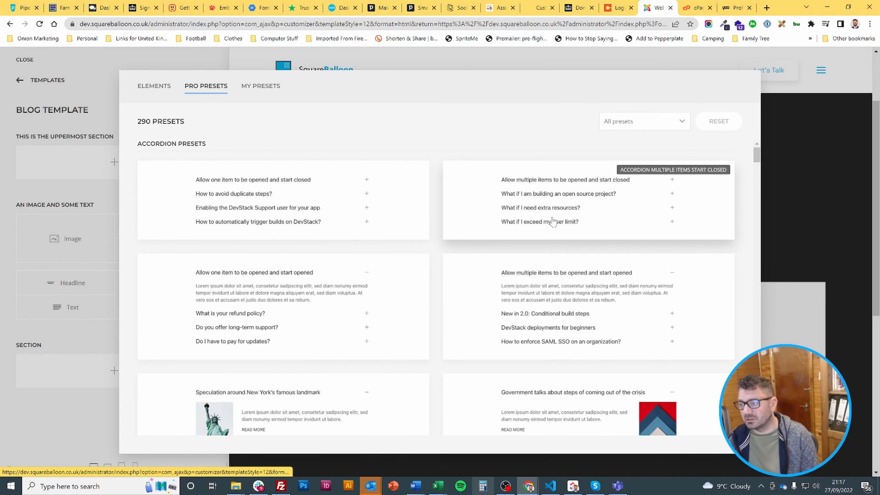
left_click(548, 213)
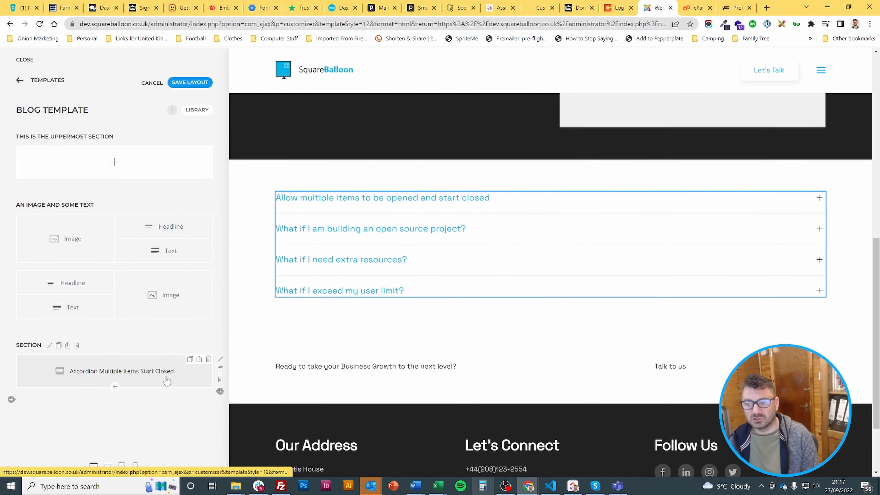
left_click(447, 200)
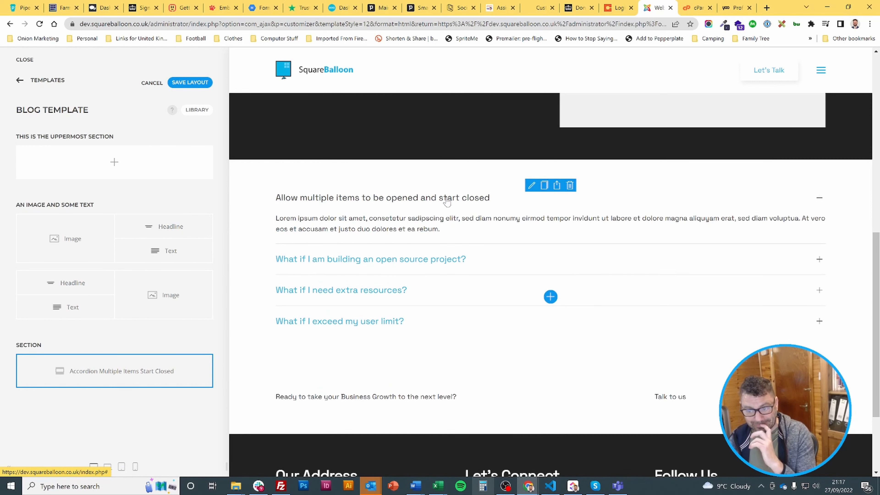
left_click(446, 200)
left_click(448, 230)
left_click(448, 232)
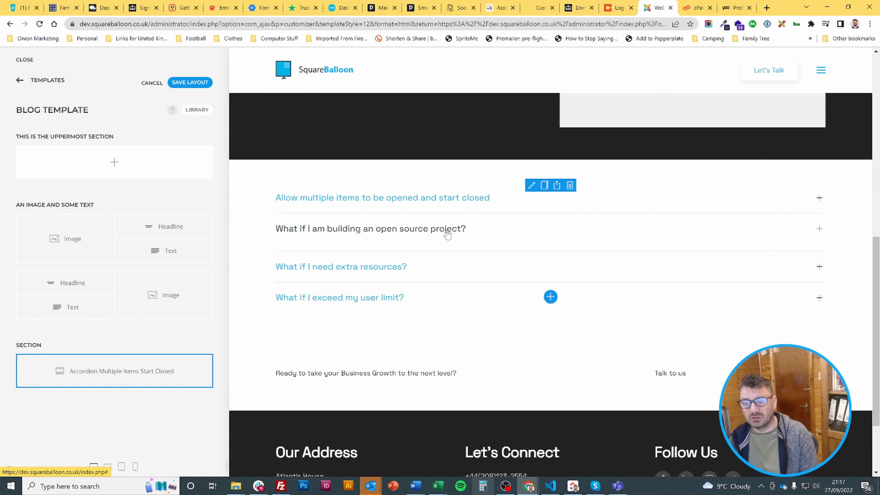
Step: Add a fifth accordion item titled "This is another item" with the content "asdfasdfa asdfasdf", save, and return to the Blog Template layout
left_click(143, 367)
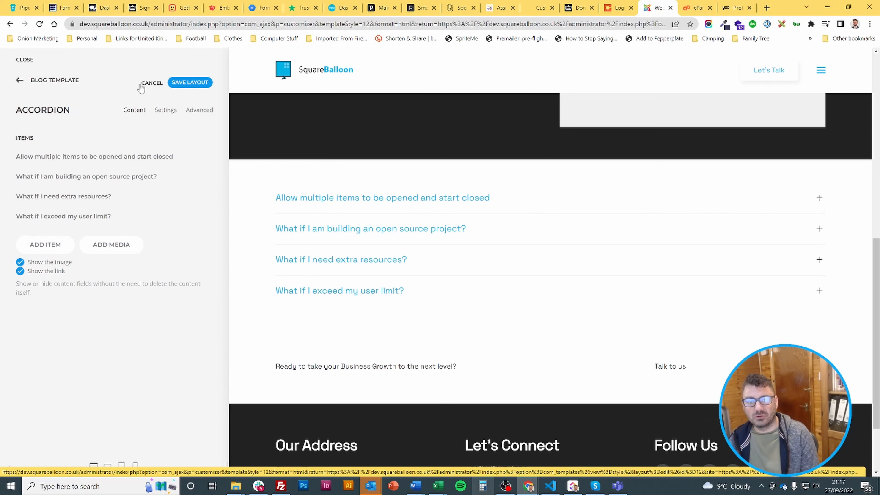
left_click(45, 244)
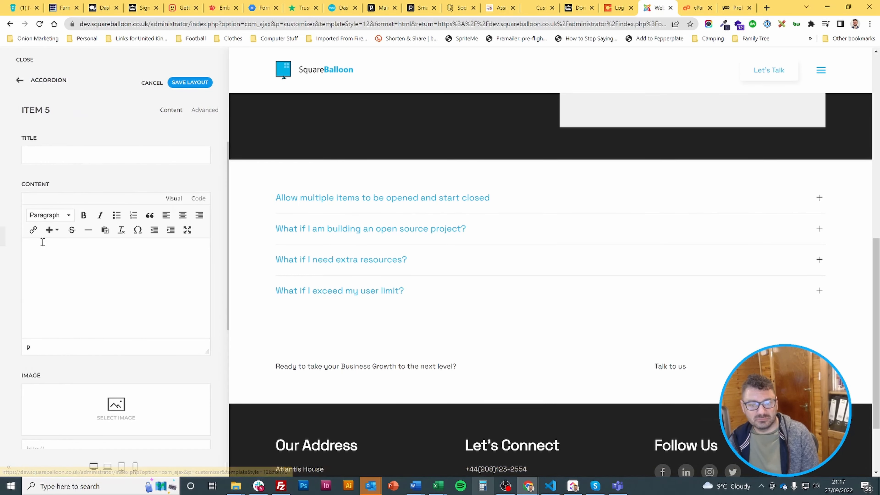
left_click(74, 154)
type("This is an")
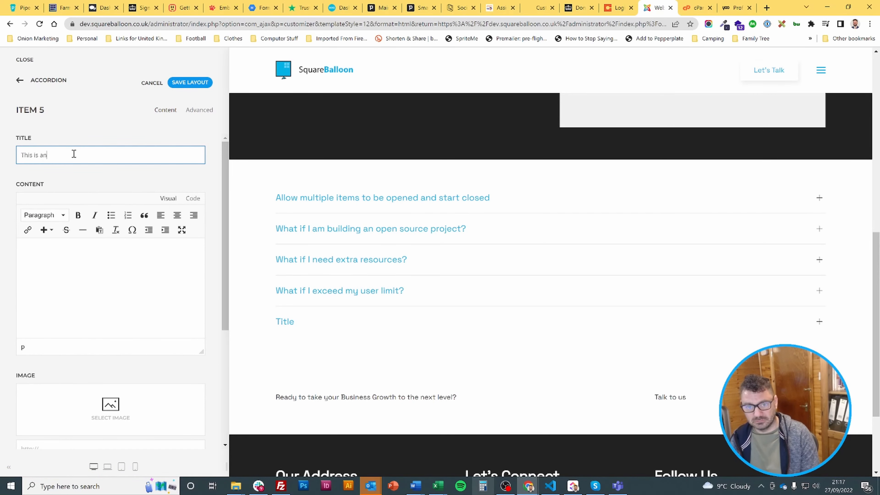
type("other ite")
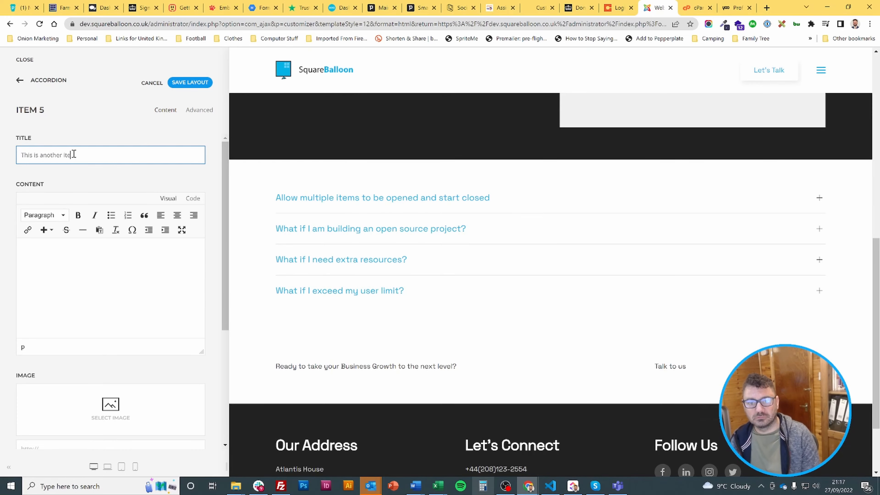
type("m")
left_click(138, 304)
type("asdfasdfa")
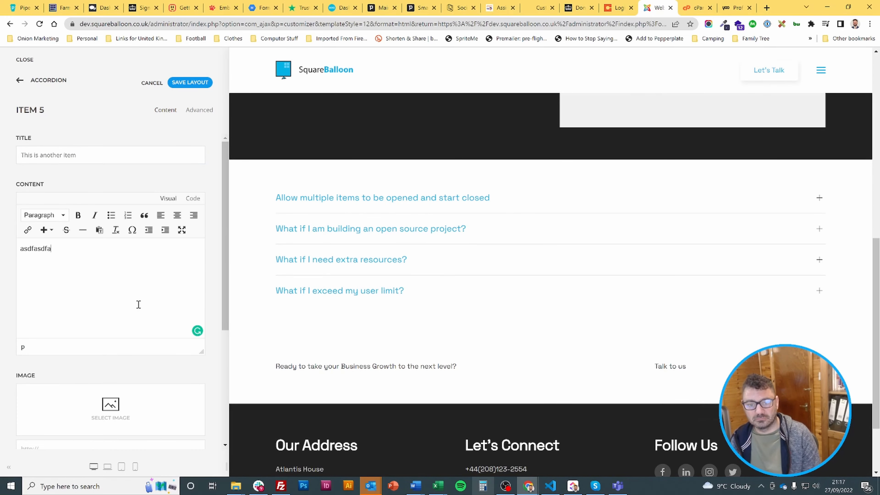
type(" asdfasdf")
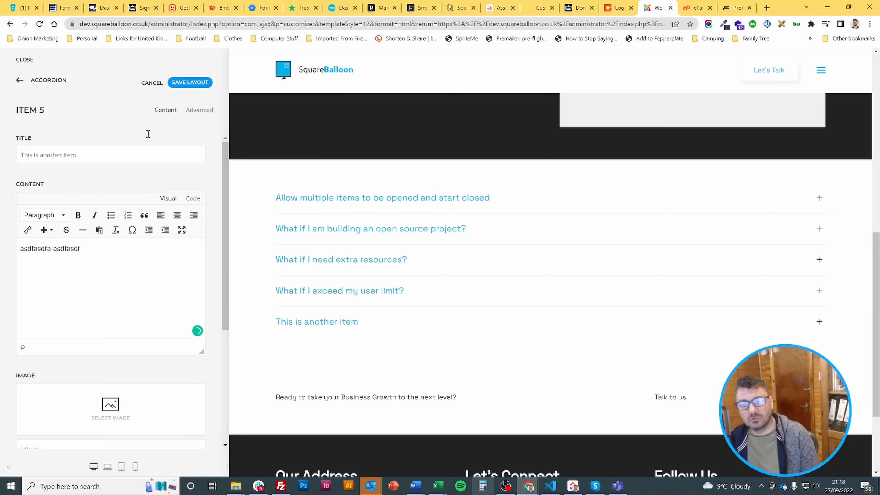
left_click(190, 83)
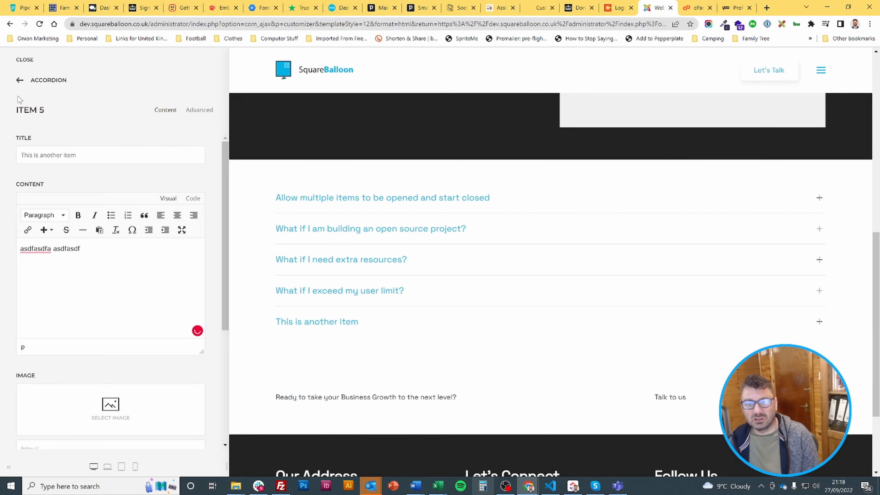
left_click(48, 82)
left_click(49, 82)
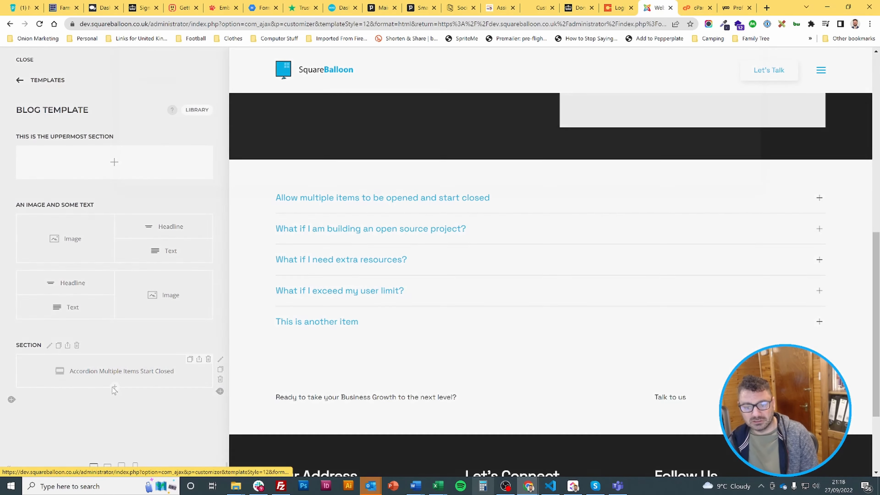
Step: Browse the pro presets available for a new element, including the Button and Map categories, and check the personal presets
left_click(112, 387)
scroll(433, 241, "down", 15)
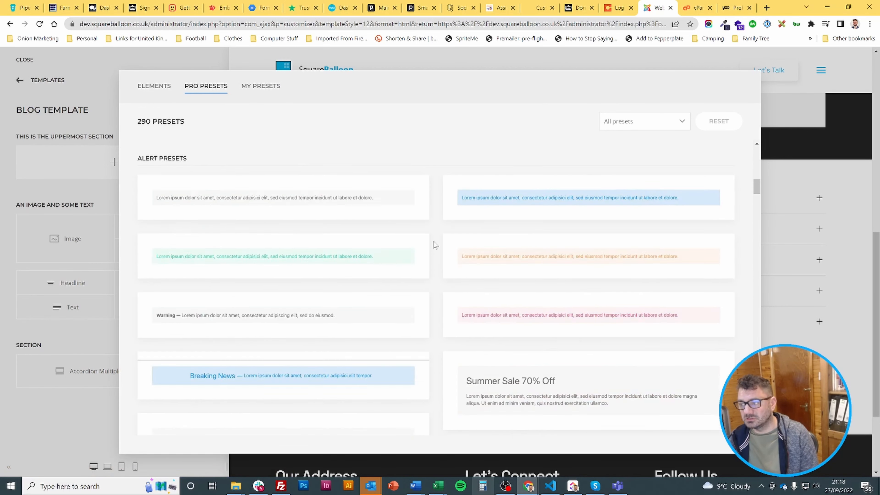
left_click(615, 121)
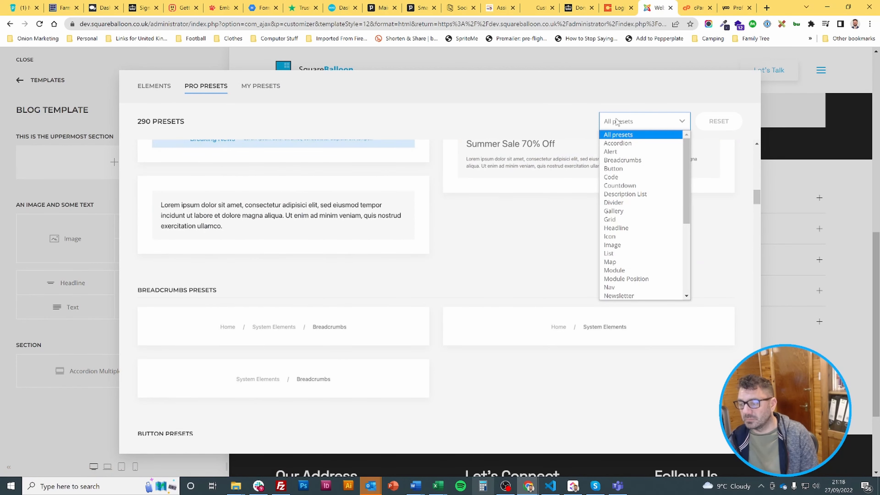
left_click(641, 169)
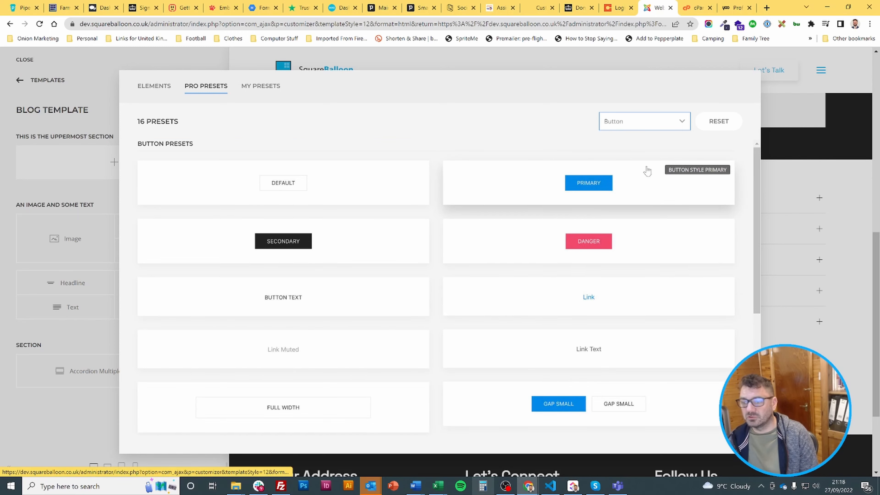
scroll(429, 197, "down", 5)
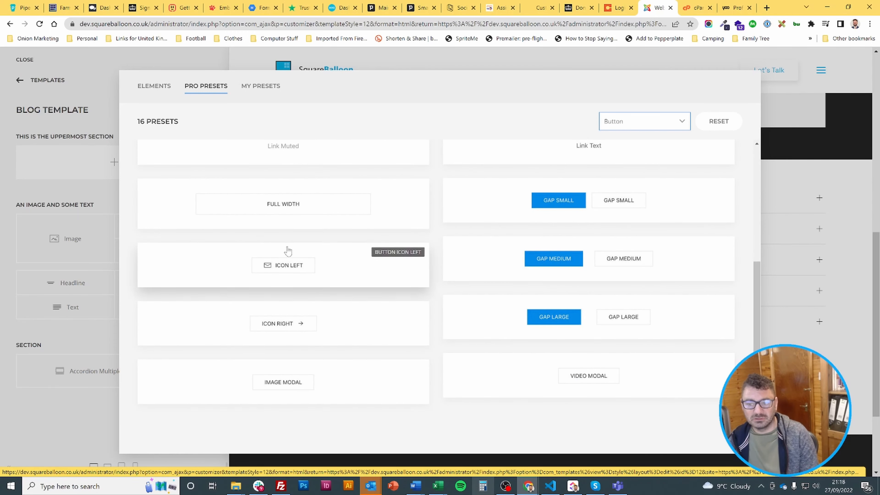
scroll(288, 250, "up", 5)
left_click(643, 121)
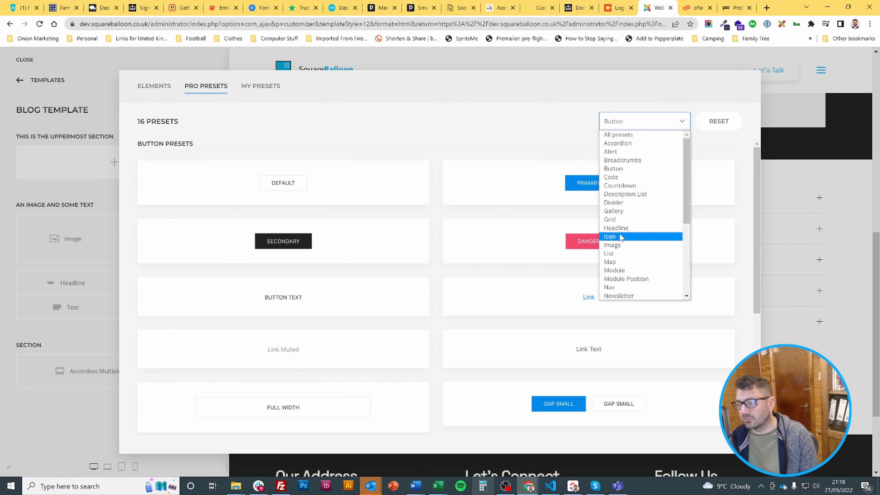
left_click(618, 262)
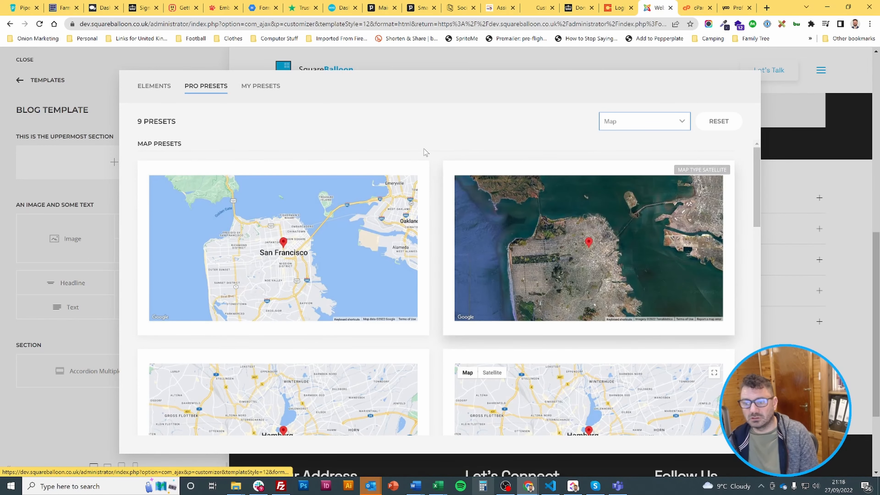
scroll(425, 153, "down", 15)
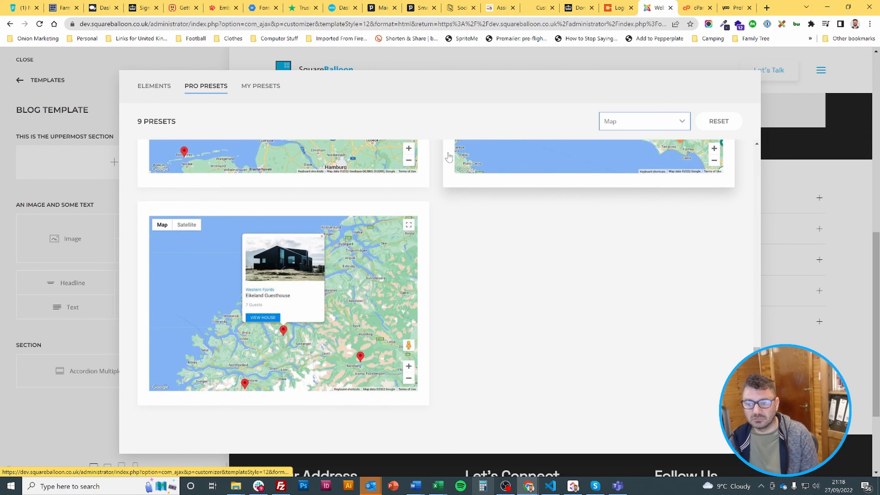
scroll(448, 157, "up", 15)
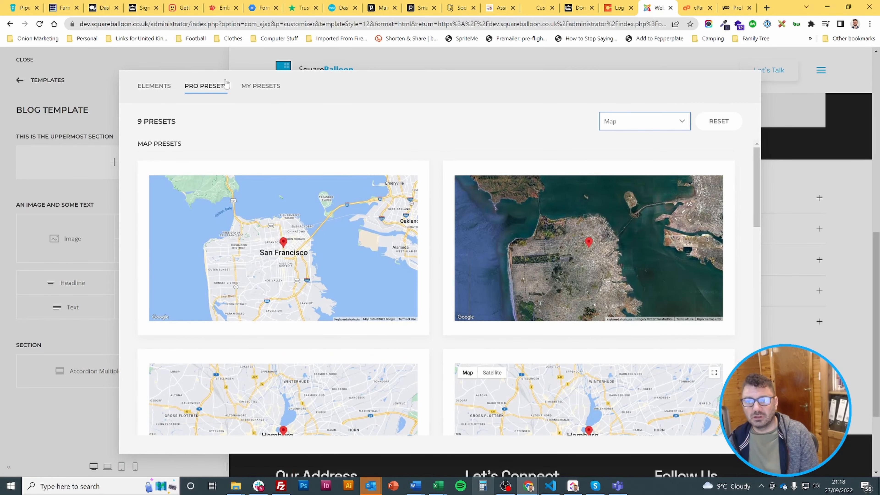
left_click(261, 86)
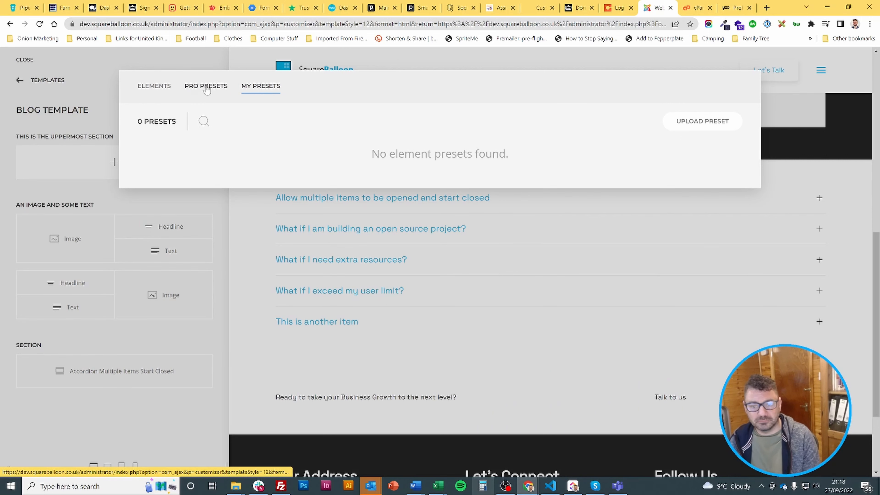
key("Escape")
Step: Add a Module Position element from the System elements below the accordion in the last section
mouse_move(115, 374)
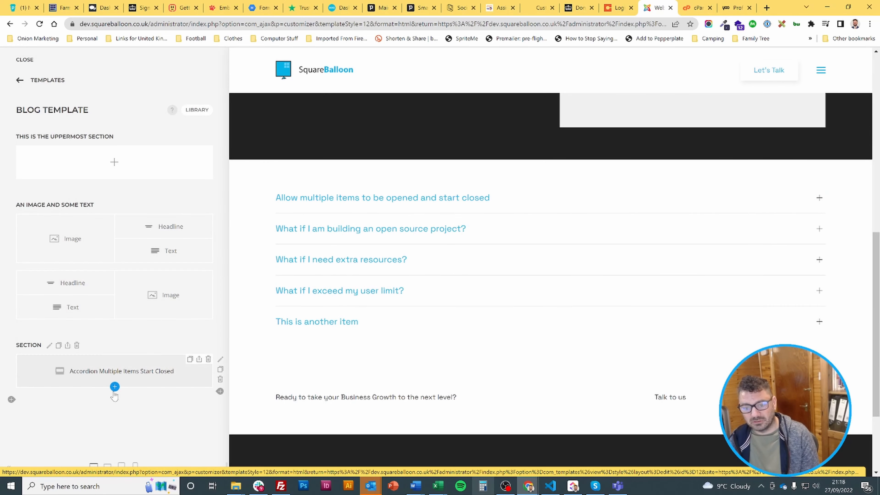
left_click(115, 388)
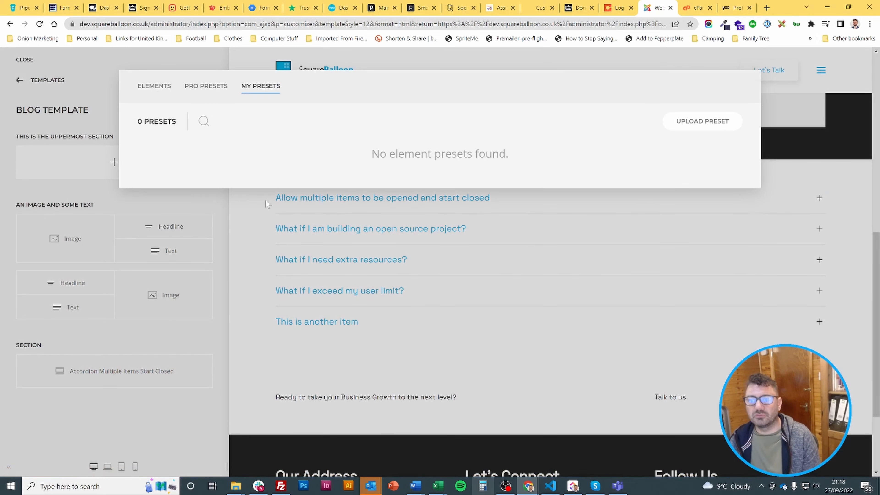
left_click(160, 93)
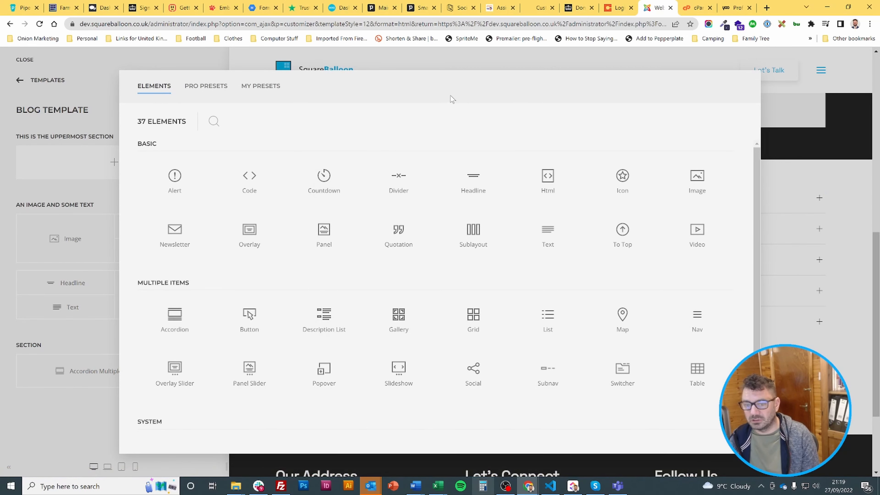
scroll(378, 193, "down", 1)
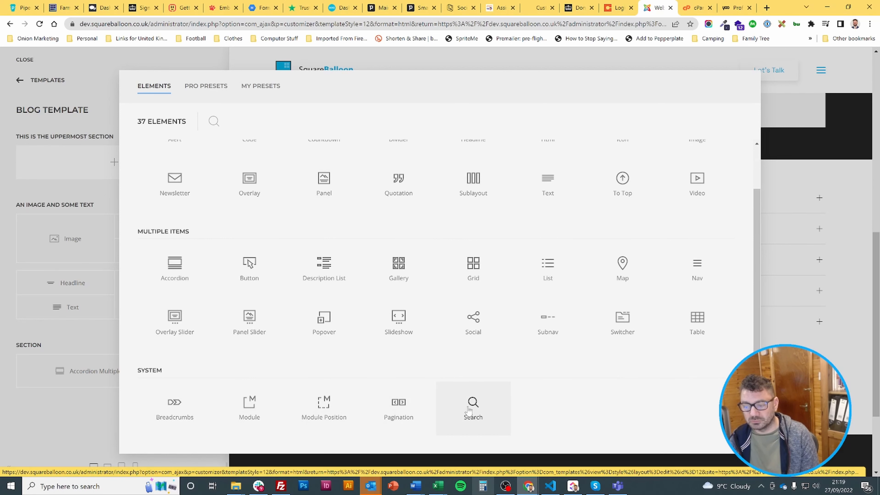
left_click(325, 412)
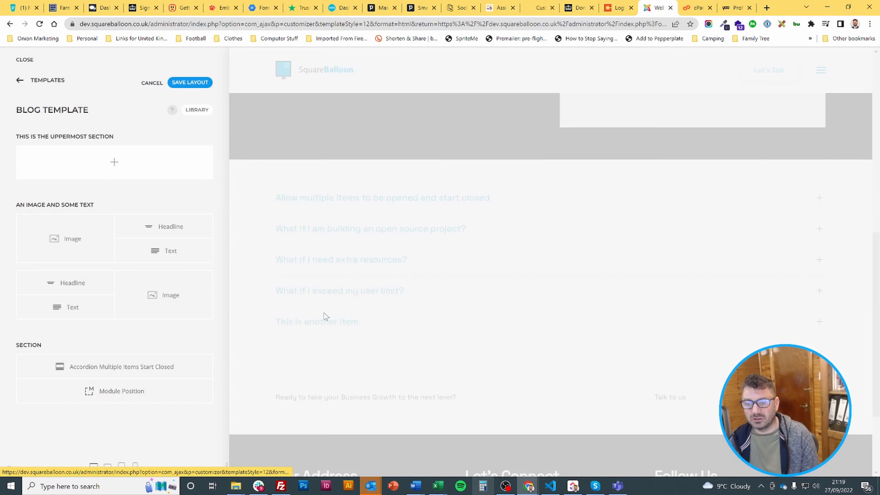
Step: Set the Module Position element's position to builder-1, save the layout, and return to the Blog Template overview
left_click(112, 390)
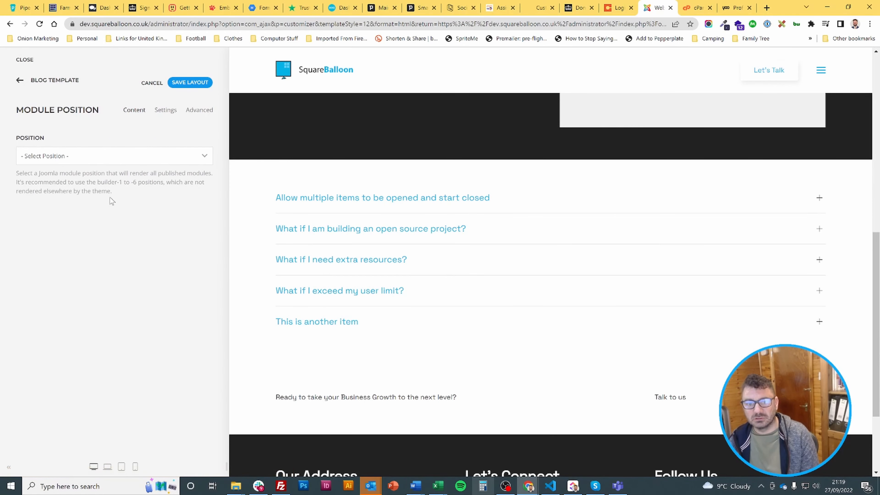
left_click(94, 152)
scroll(99, 215, "down", 1)
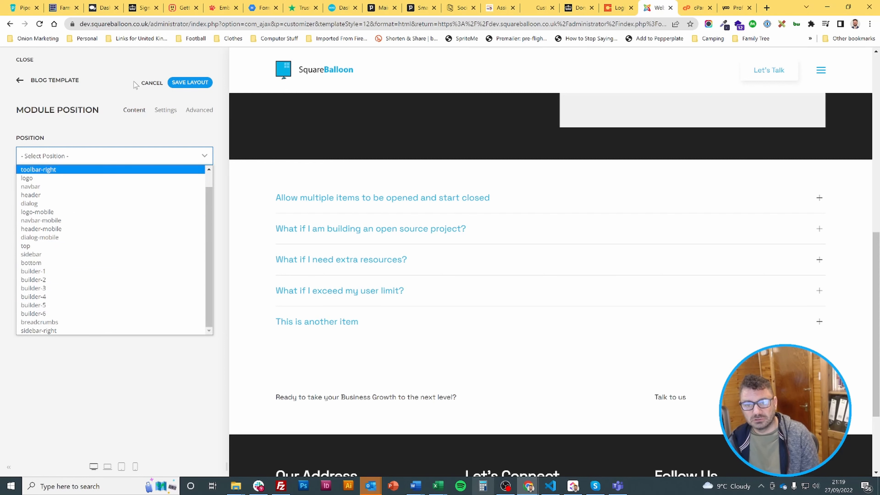
left_click(86, 271)
left_click(180, 82)
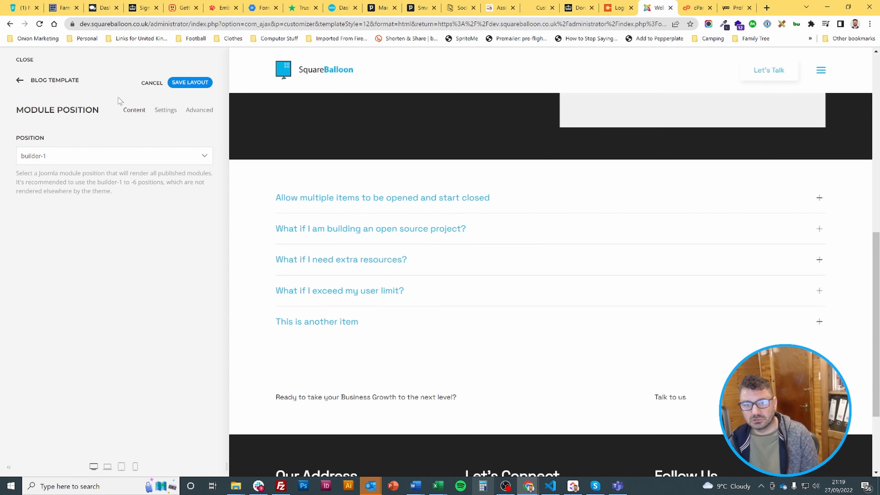
left_click(39, 81)
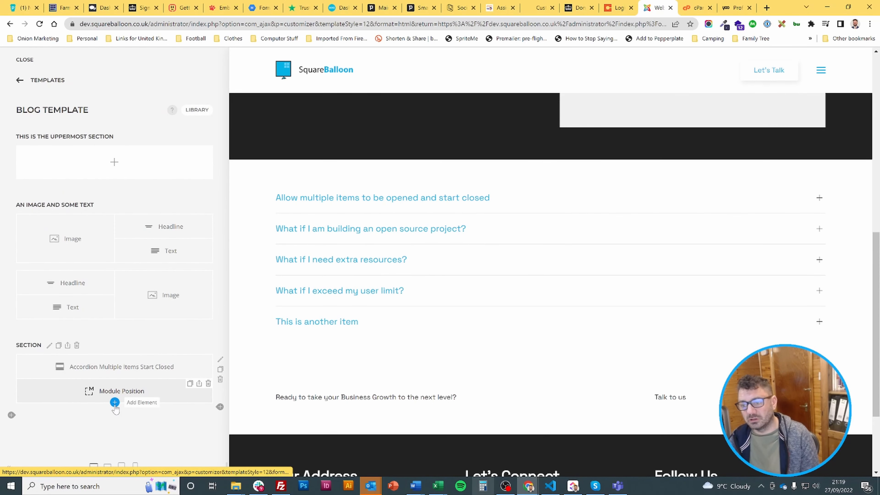
Step: Add an Overlay Slider and a Panel Slider below the Module Position element in the last section
left_click(114, 402)
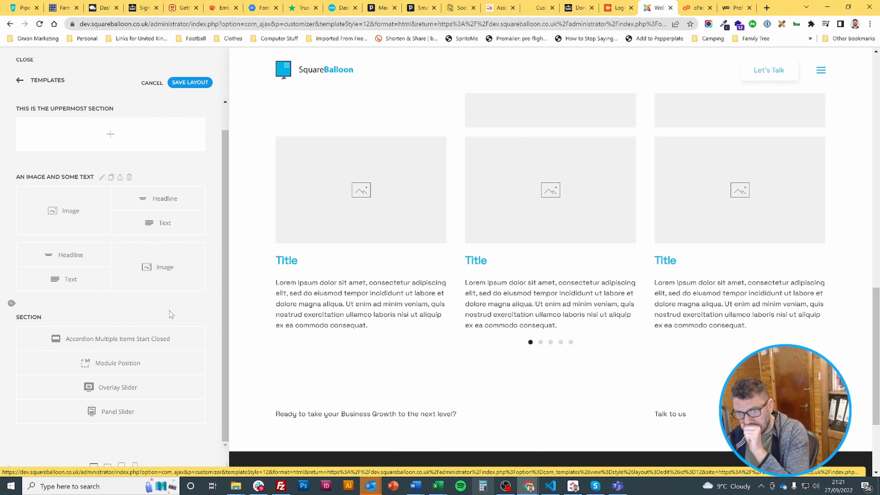
Step: Save the "An image and some text" section to the library as "An image and some text x 2" and save the layout
scroll(52, 253, "up", 1)
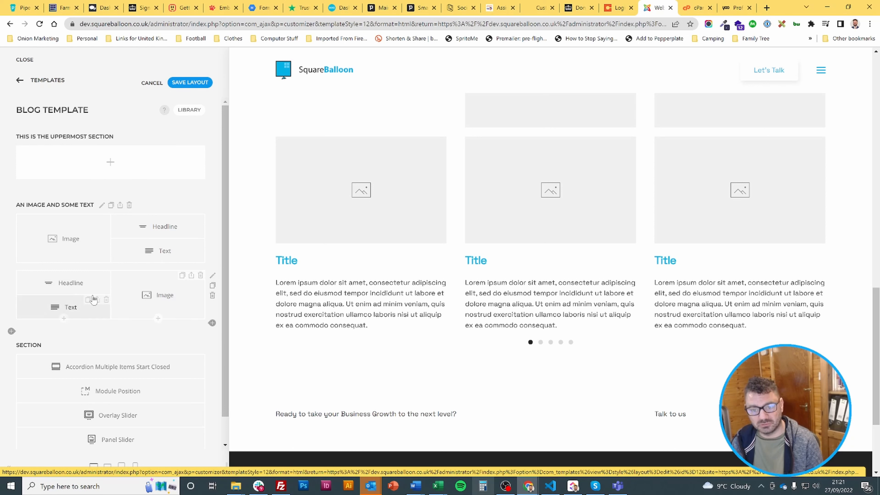
left_click(120, 205)
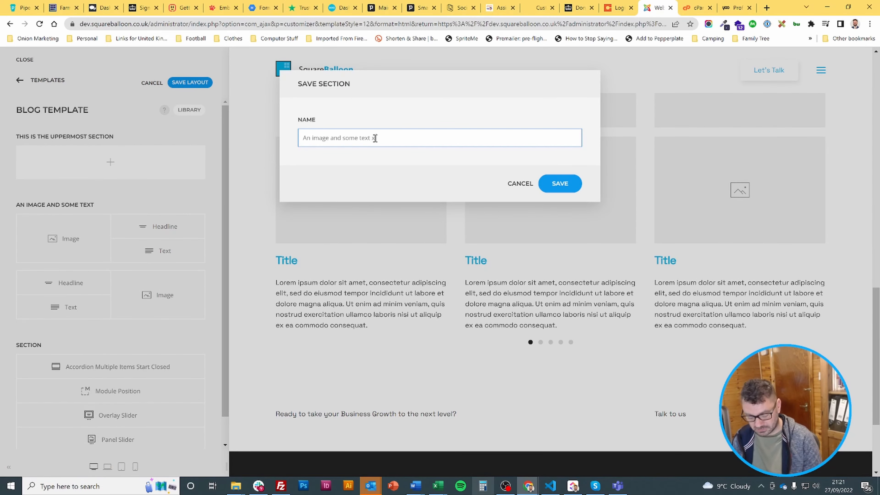
left_click(562, 184)
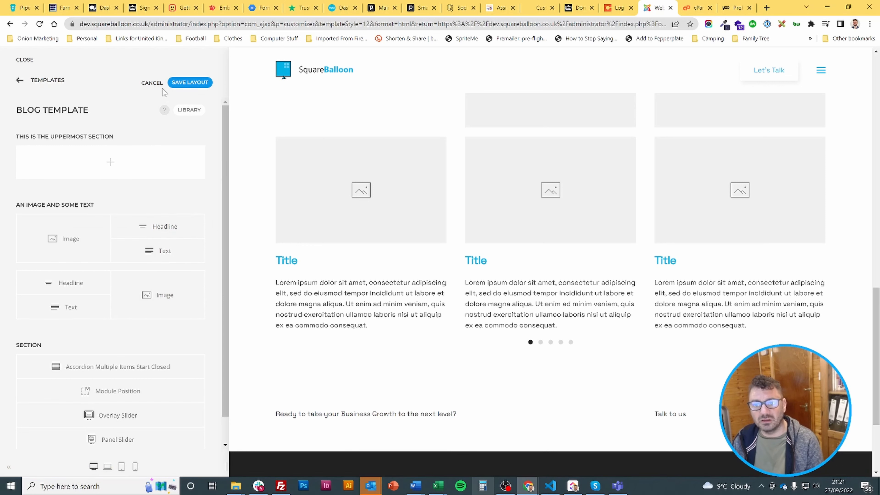
left_click(181, 83)
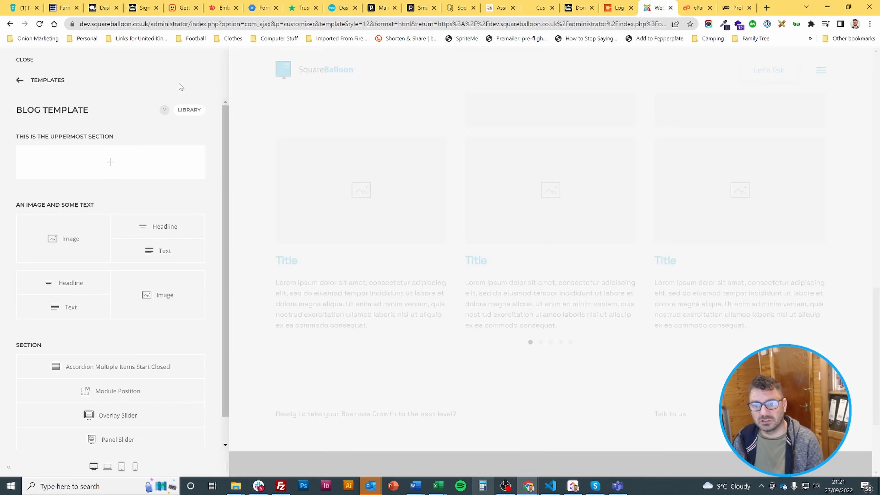
Step: Look up the saved "An image and some text x 2" section among the personal layouts in the library
left_click(188, 111)
left_click(213, 86)
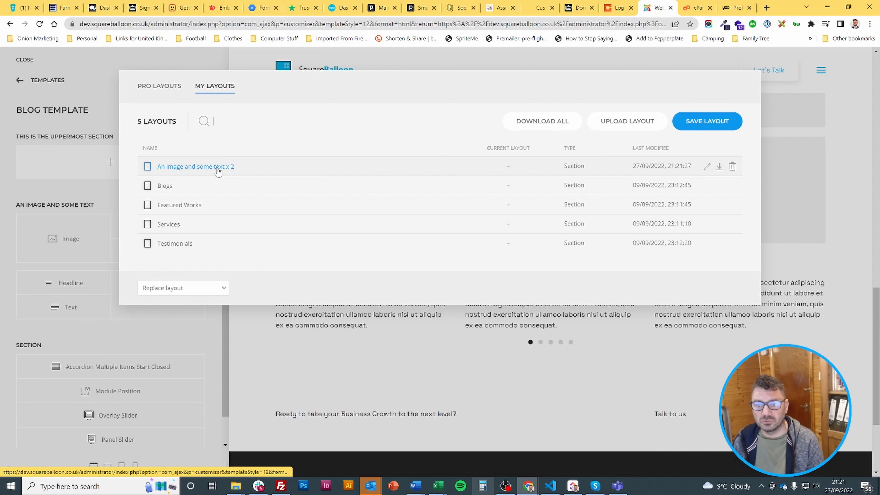
left_click(216, 167)
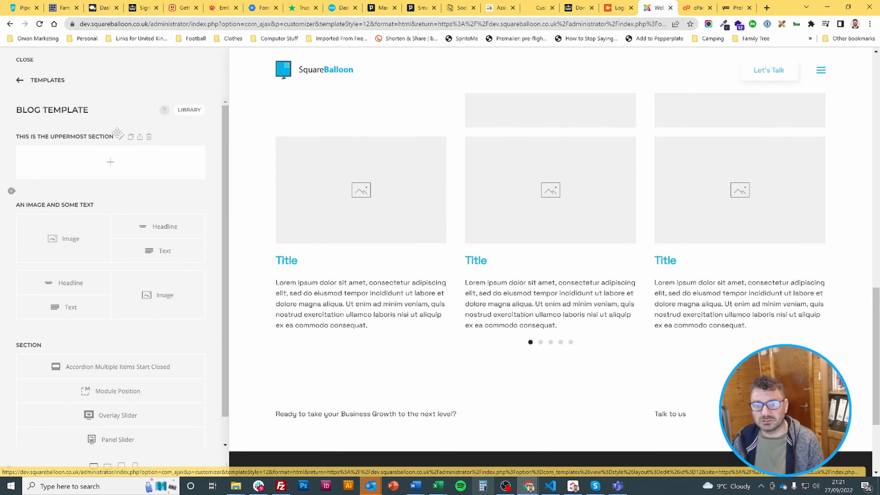
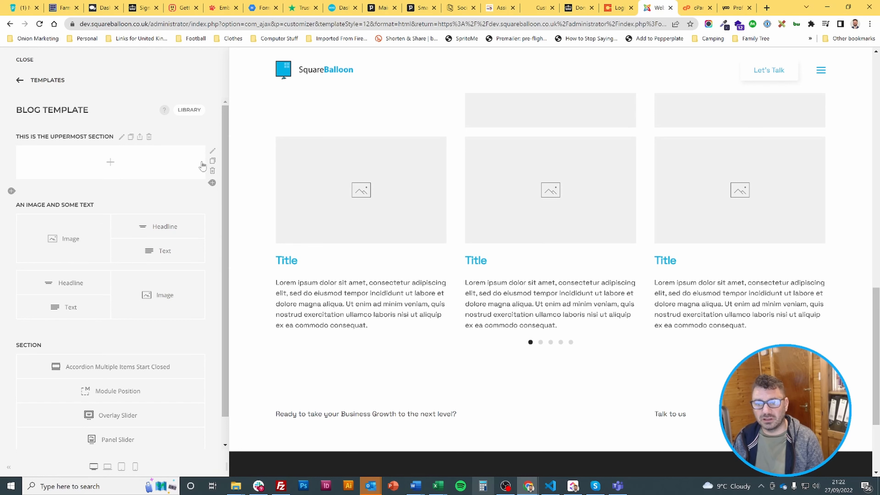
Step: Delete the empty uppermost section and save the remaining template to the library as "A layout"
left_click(213, 171)
left_click(197, 110)
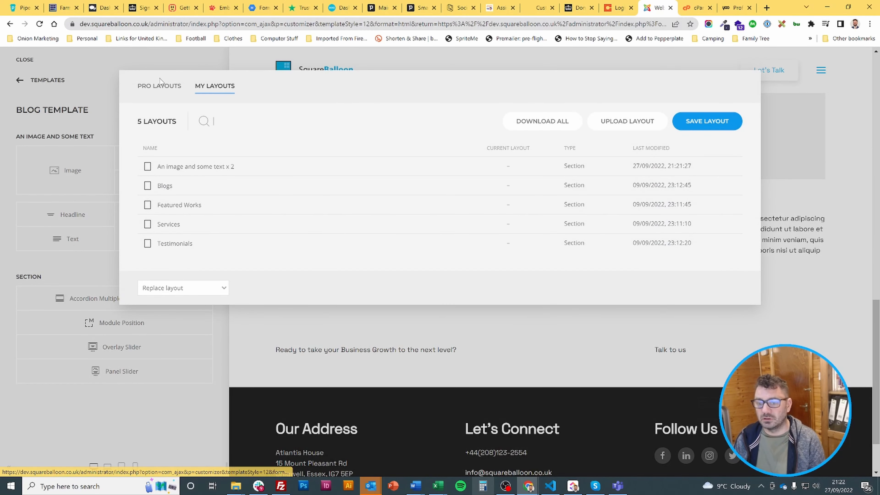
left_click(726, 124)
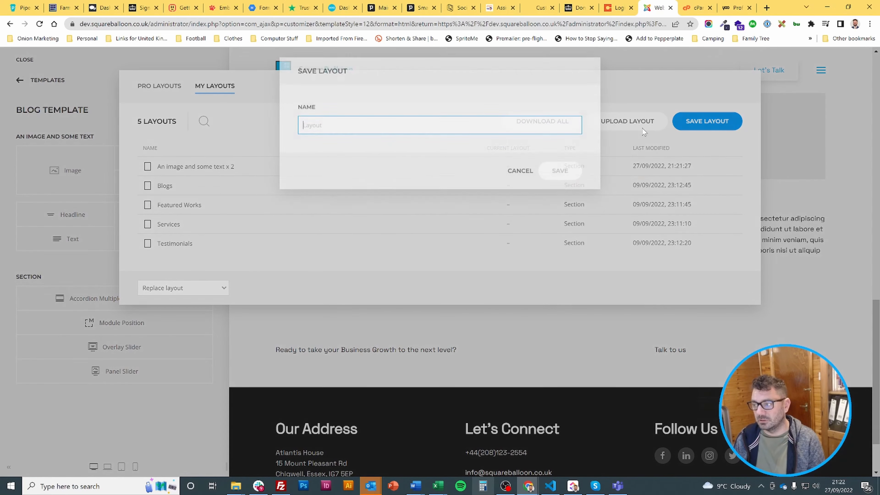
type("A layou")
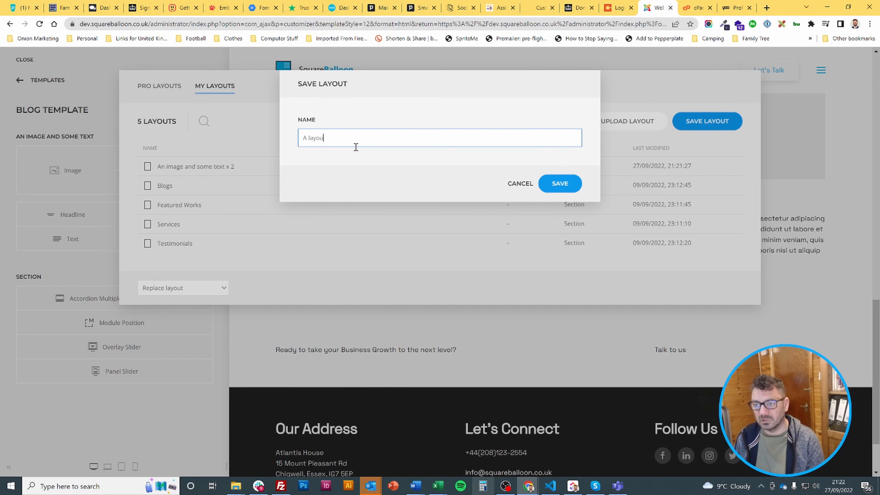
type("t")
left_click(570, 184)
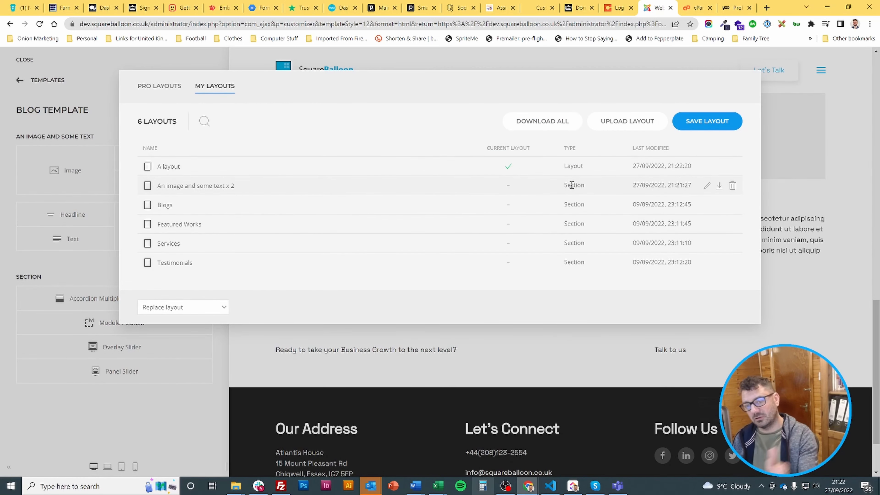
left_click(111, 131)
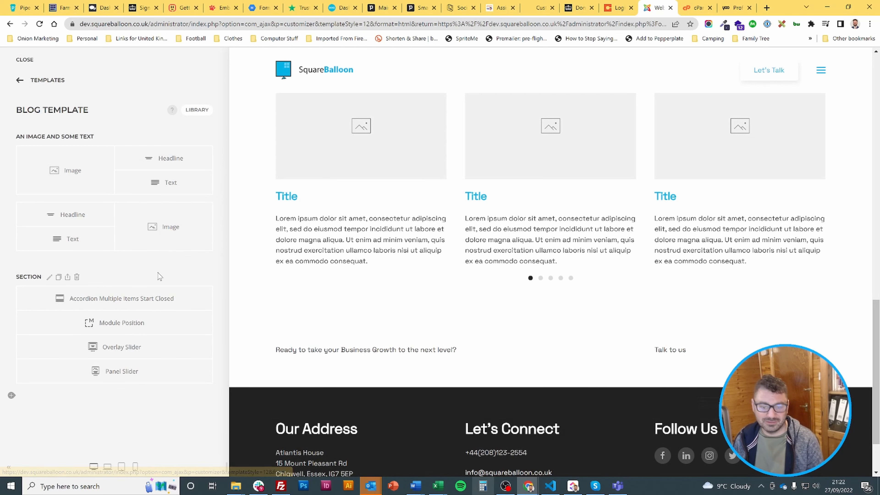
Step: Insert the saved "An image and some text x 2" section from the library at the bottom of the Blog Template and save the layout
left_click(195, 116)
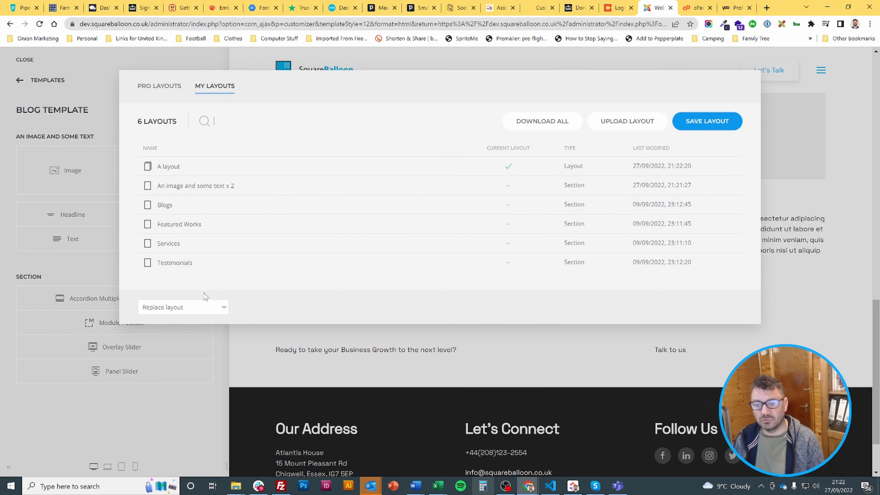
left_click(207, 307)
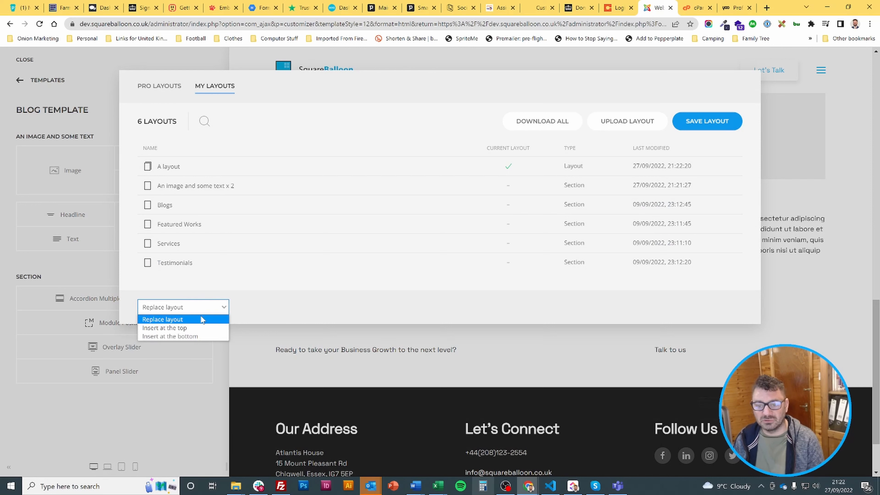
left_click(197, 337)
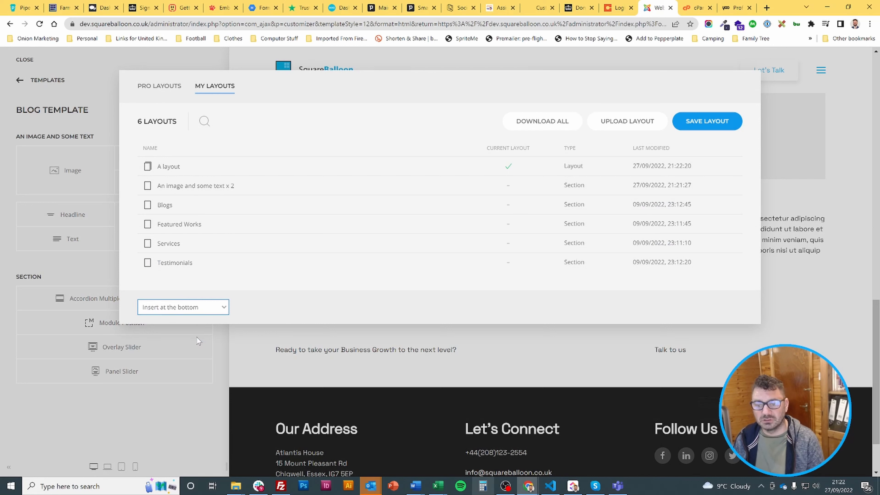
left_click(216, 187)
scroll(107, 253, "down", 3)
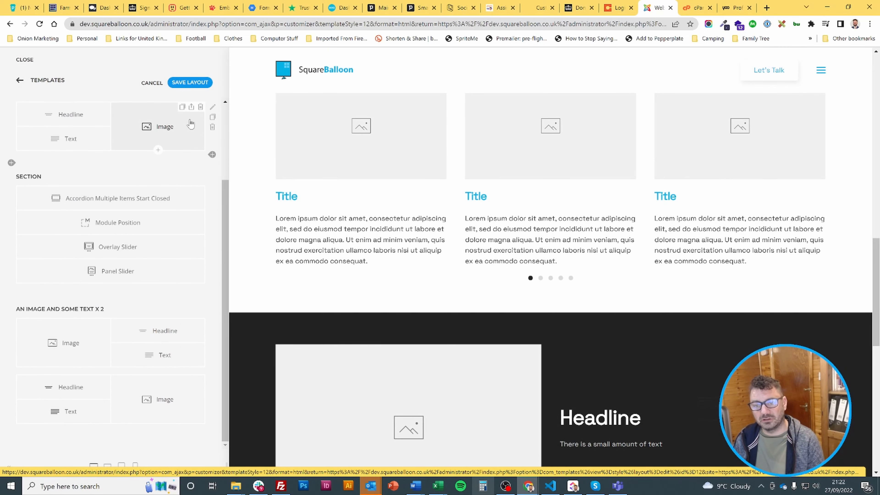
left_click(188, 83)
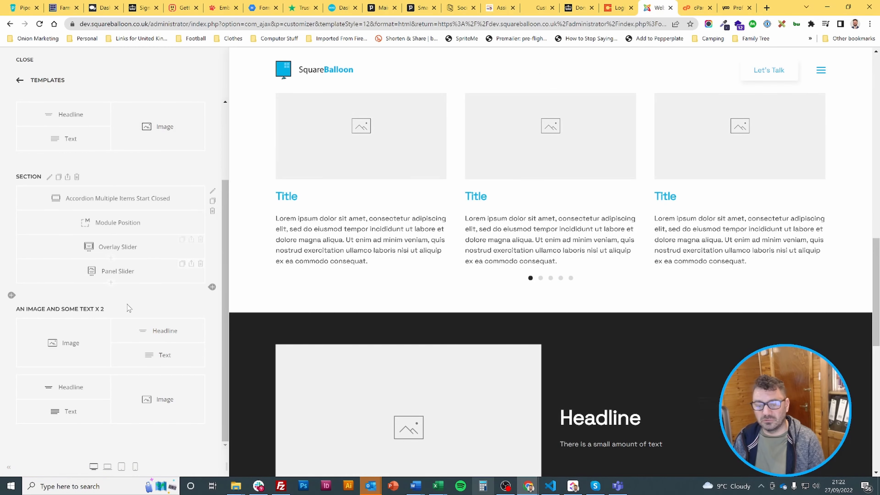
Step: Set the library's insertion mode to Replace layout and browse the available pro layouts
scroll(187, 234, "up", 3)
scroll(186, 233, "up", 1)
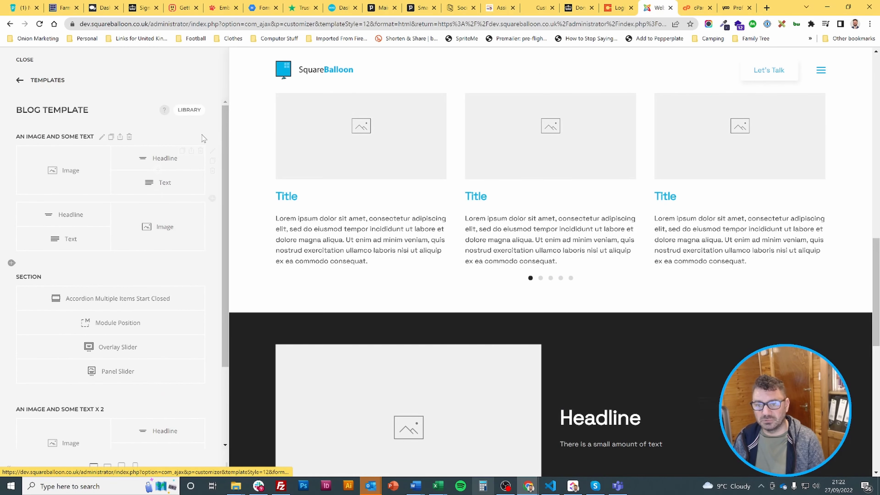
left_click(189, 110)
left_click(176, 308)
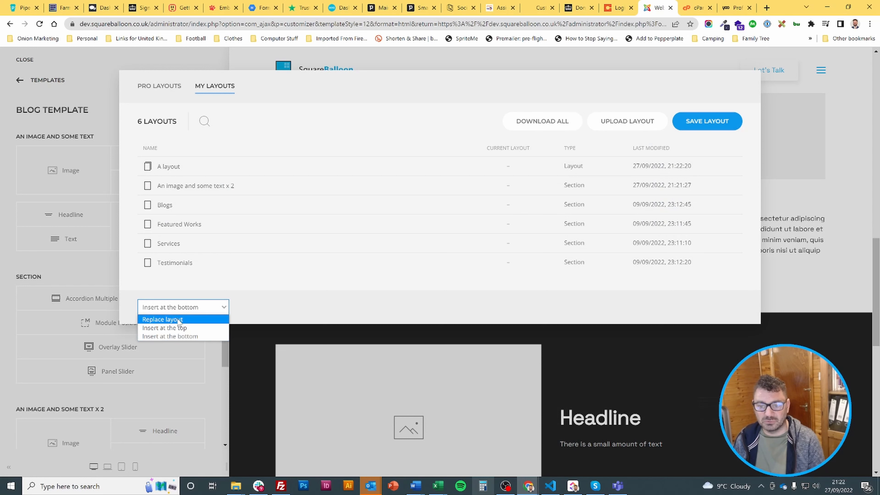
left_click(179, 320)
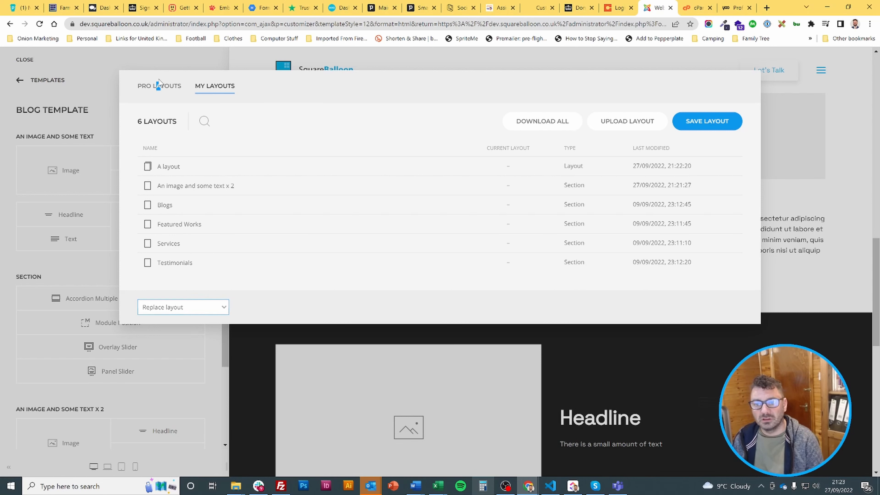
left_click(160, 86)
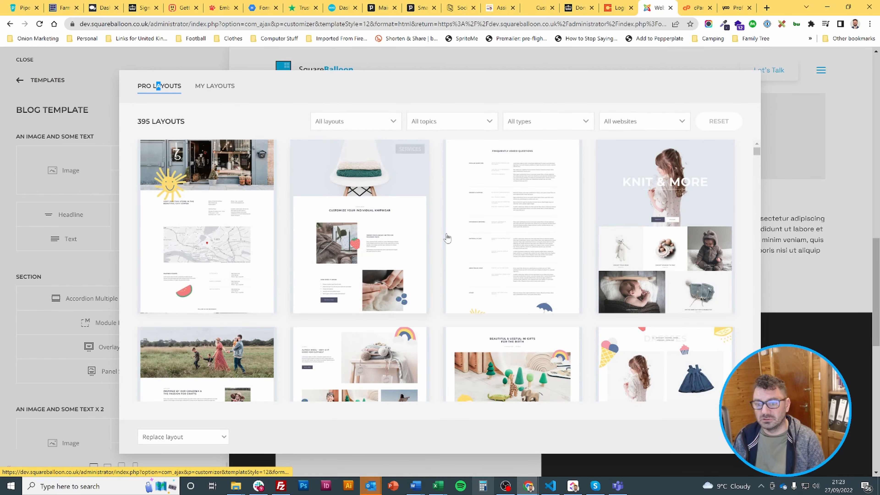
scroll(651, 230, "down", 2)
scroll(651, 230, "down", 5)
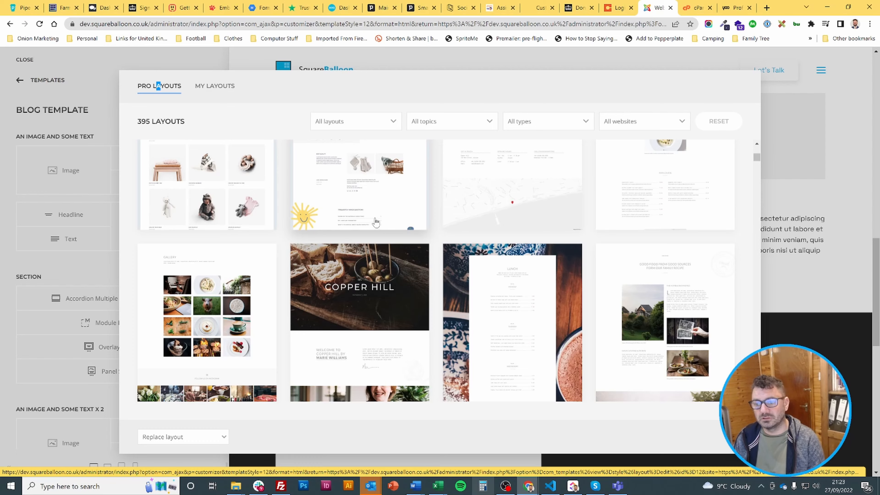
scroll(375, 222, "down", 6)
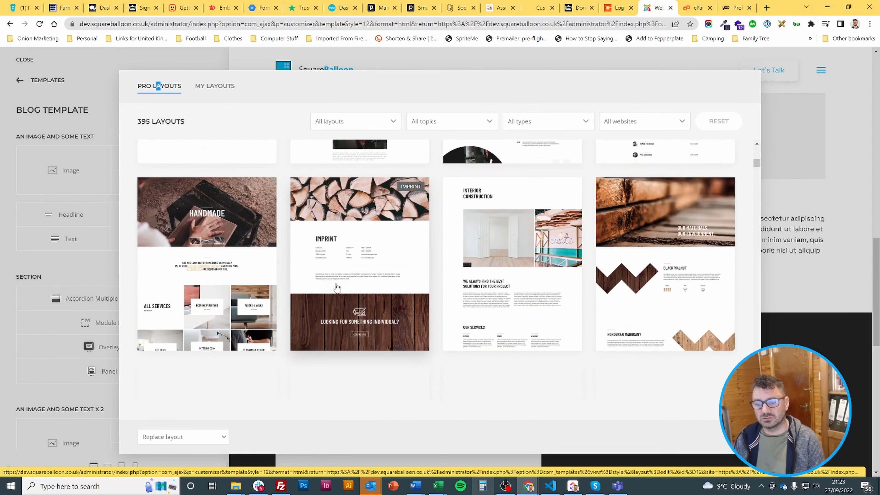
scroll(336, 287, "down", 5)
scroll(198, 258, "up", 4)
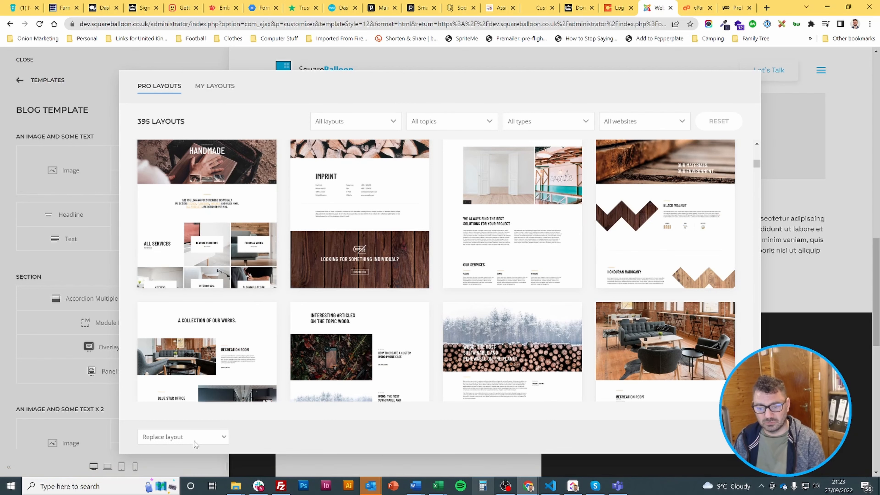
Step: Insert the Handmade pro layout at the bottom of the Blog Template
left_click(183, 437)
left_click(187, 457)
left_click(217, 269)
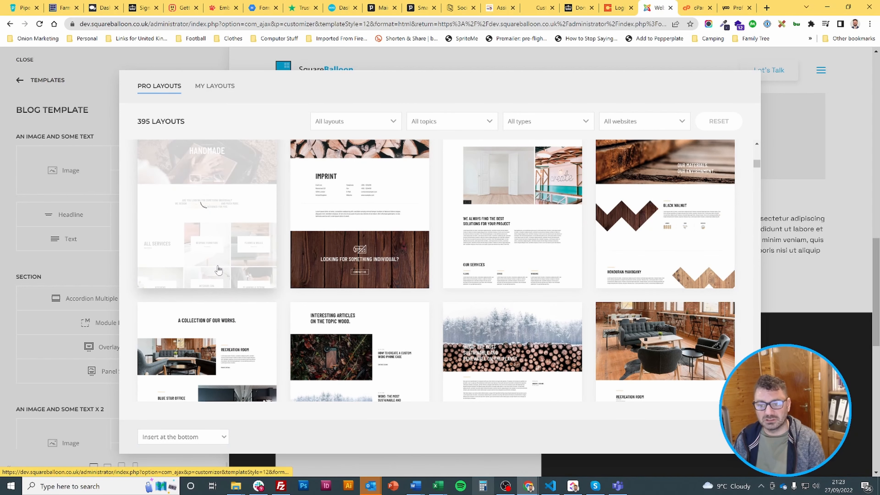
Step: Preview the inserted layout's hero slideshow by switching between its three slides
scroll(576, 215, "down", 16)
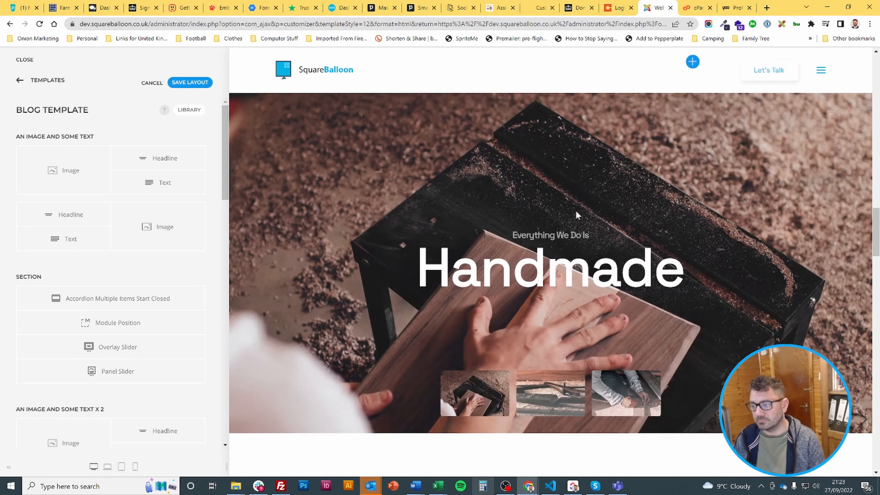
scroll(577, 215, "up", 3)
scroll(575, 210, "down", 1)
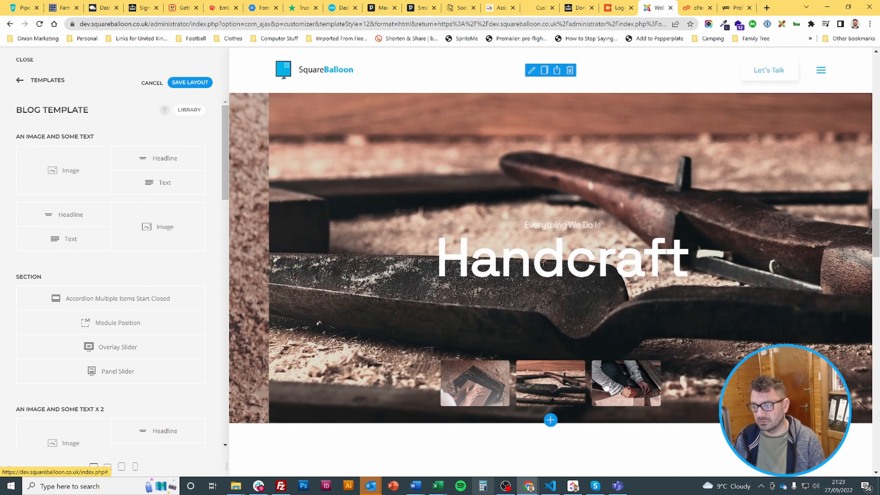
left_click(606, 385)
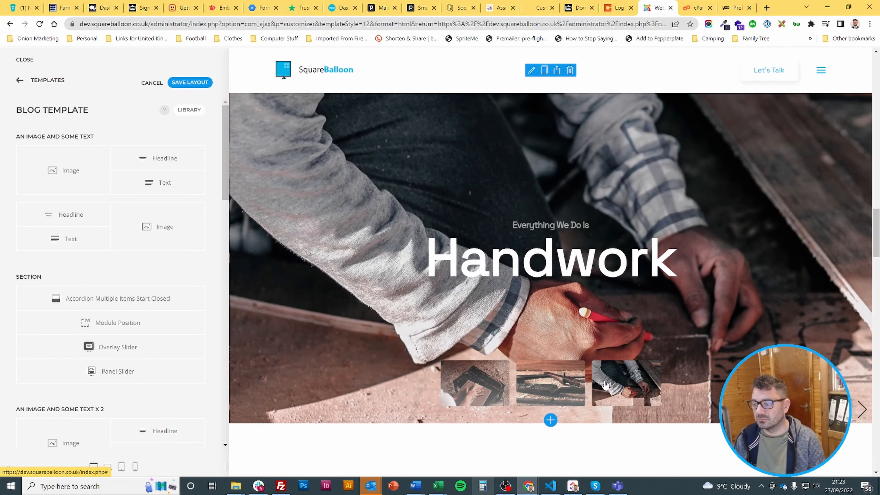
left_click(523, 379)
left_click(492, 381)
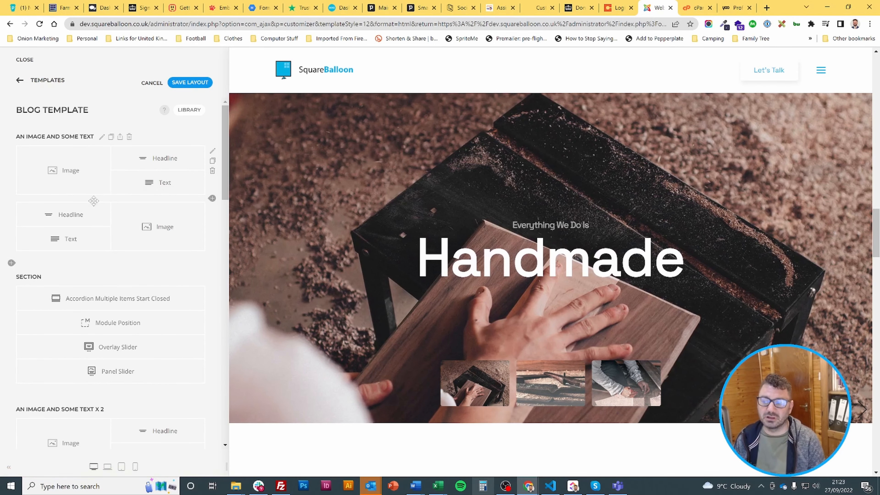
Step: Discard the unsaved pro layout insertion and reopen the Blog Template in the builder
scroll(105, 208, "down", 5)
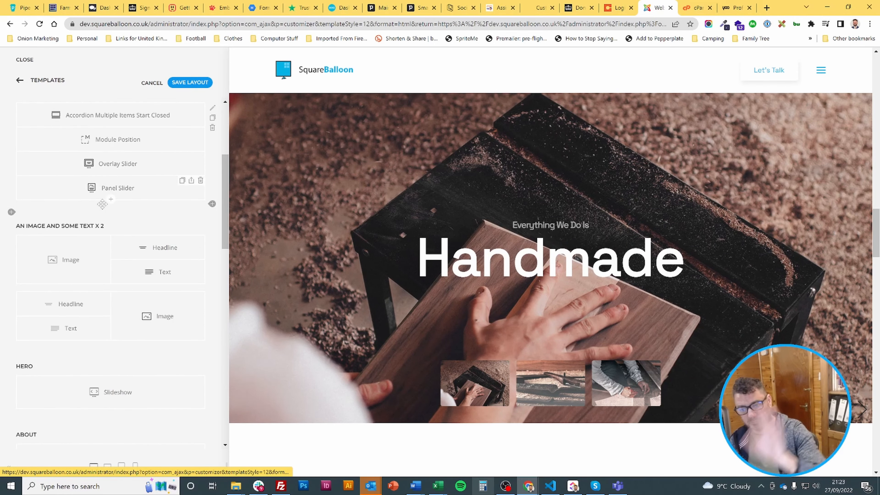
left_click(152, 84)
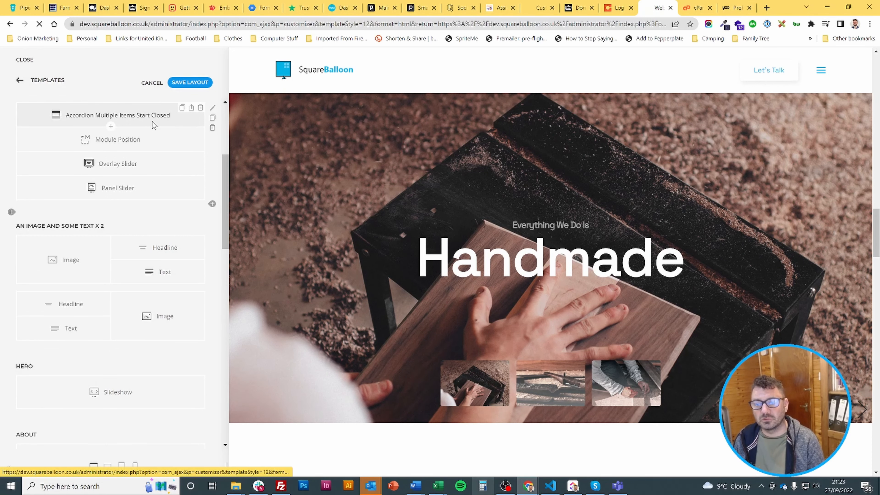
left_click(483, 75)
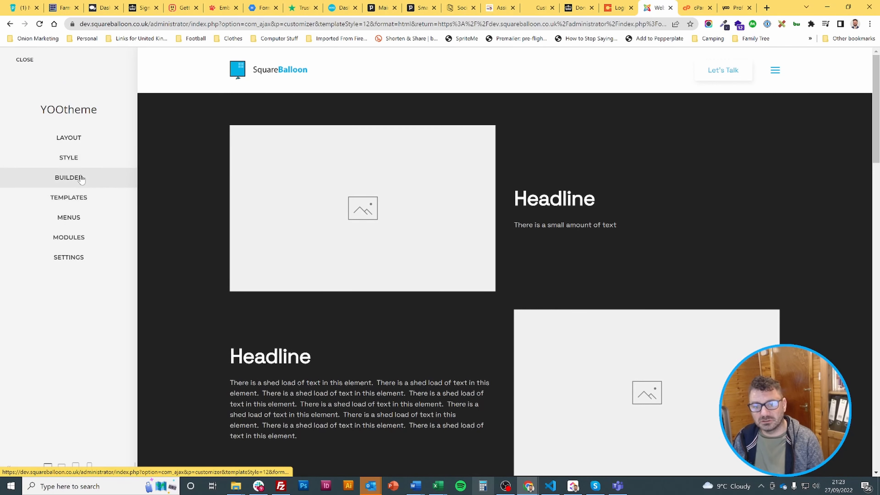
left_click(68, 177)
left_click(131, 170)
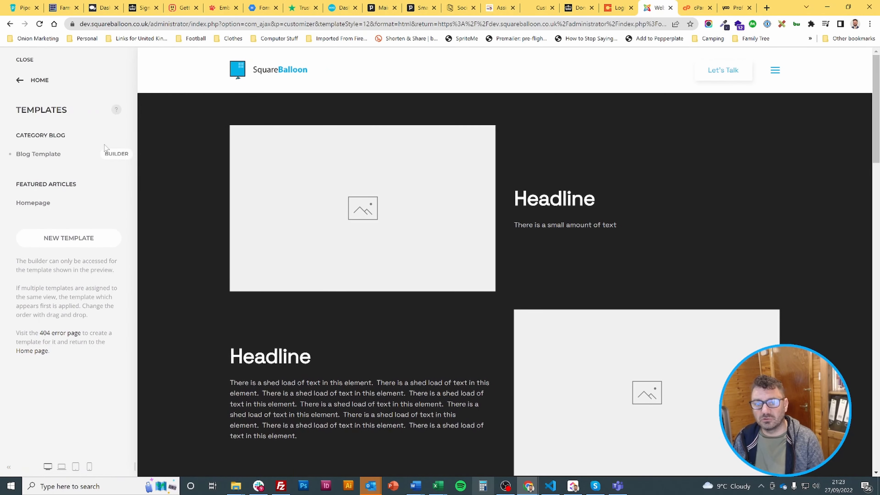
left_click(113, 157)
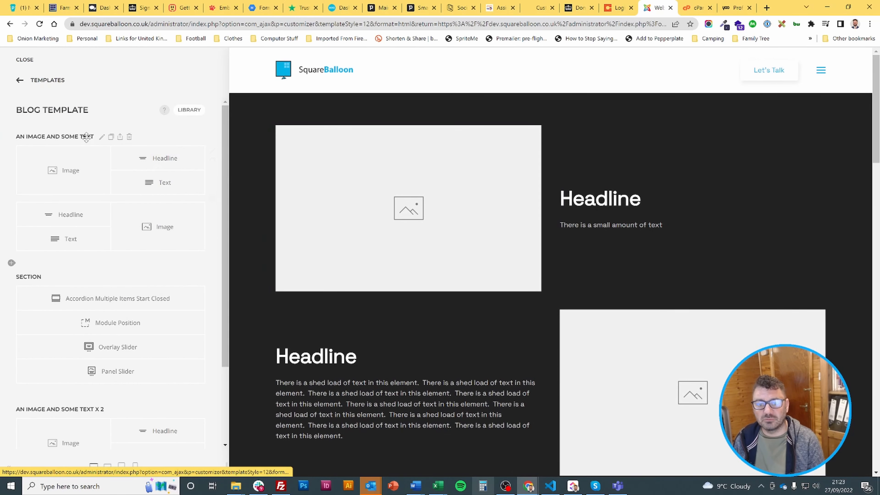
Step: Add a new section below the "An image and some text x 2" section and place a Grid element in it
scroll(147, 222, "down", 3)
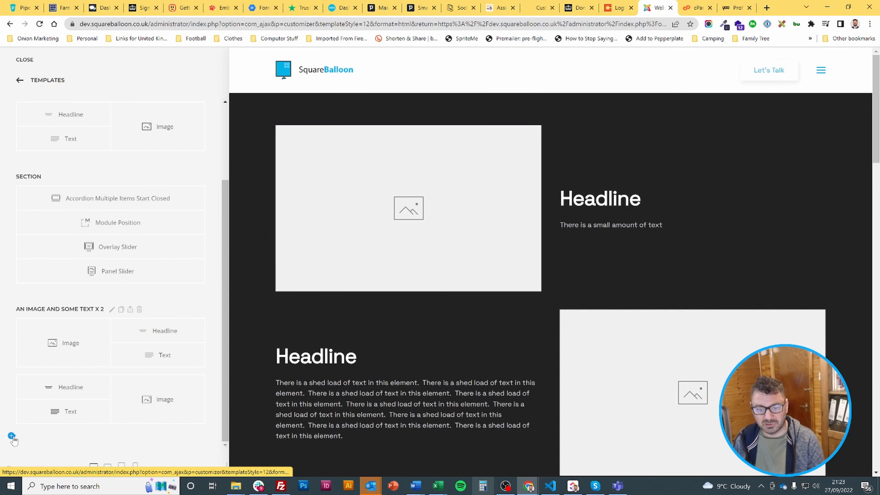
left_click(11, 437)
scroll(114, 277, "down", 2)
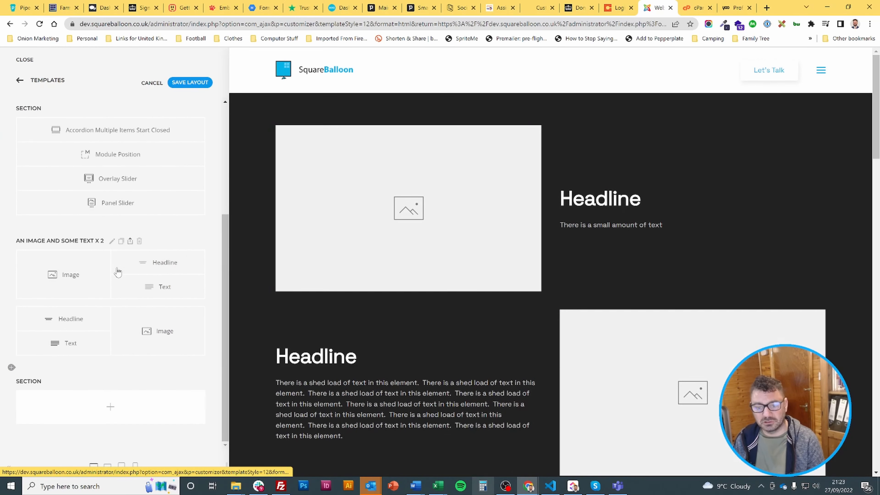
left_click(86, 407)
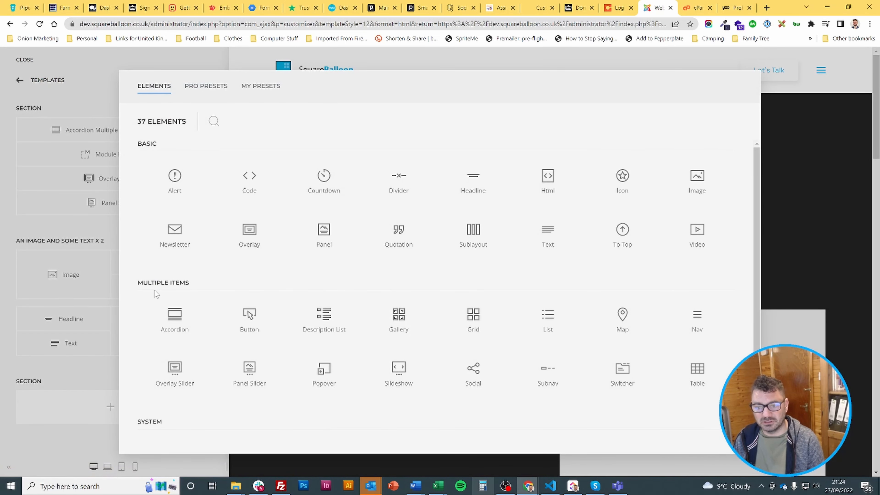
triple_click(152, 283)
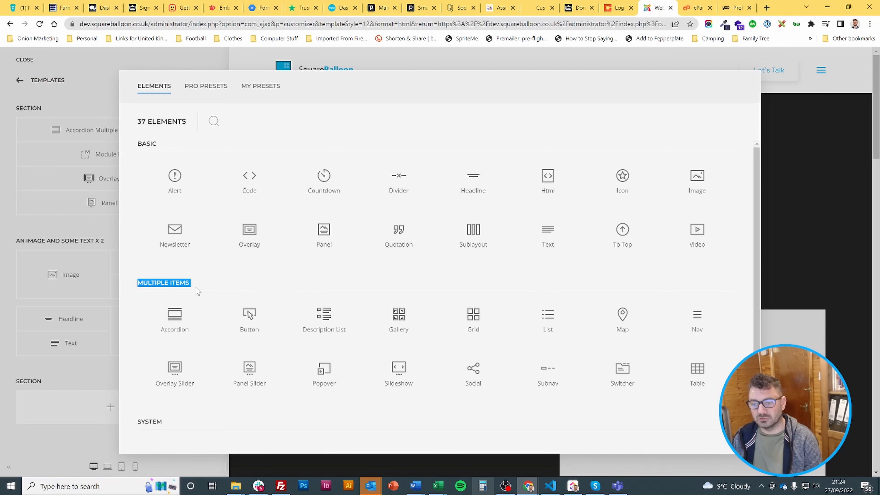
left_click(467, 331)
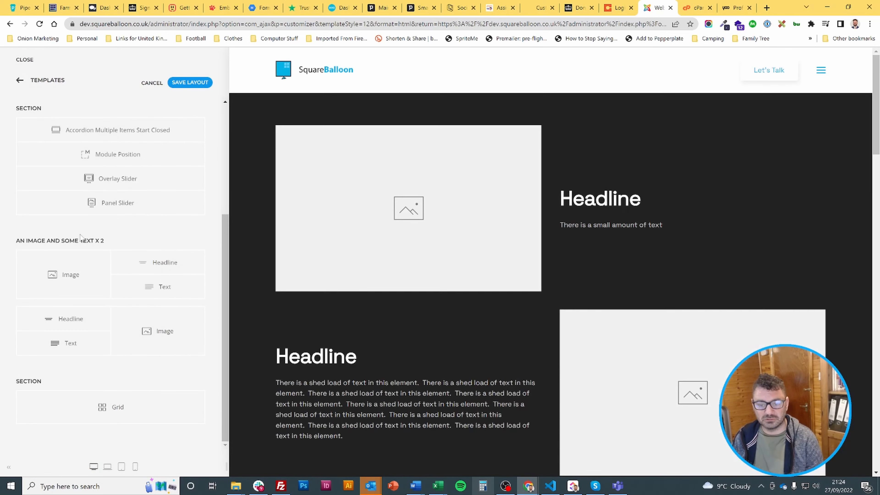
Step: Set the dynamic content of the Grid's first item to the page's Articles and save the layout
left_click(104, 408)
left_click(81, 215)
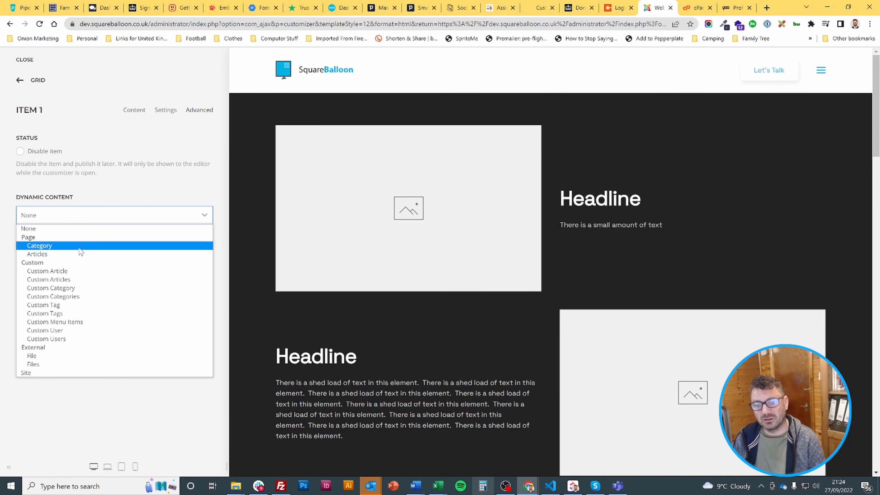
left_click(85, 255)
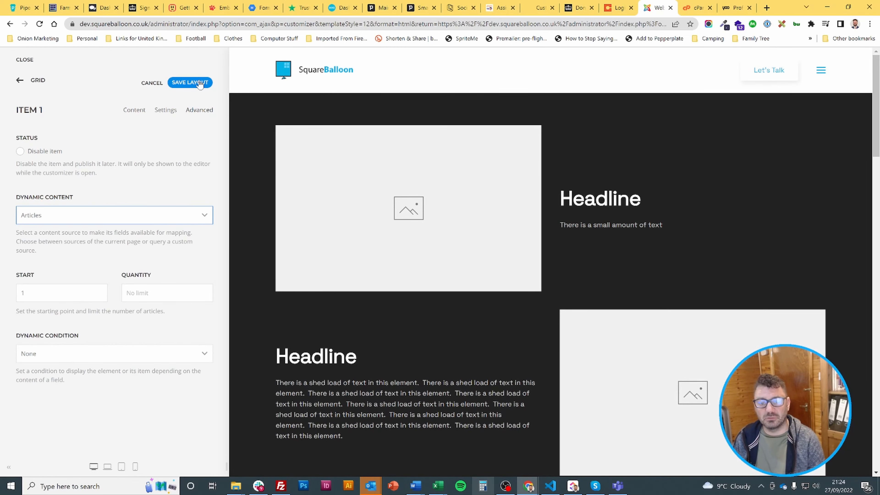
left_click(200, 83)
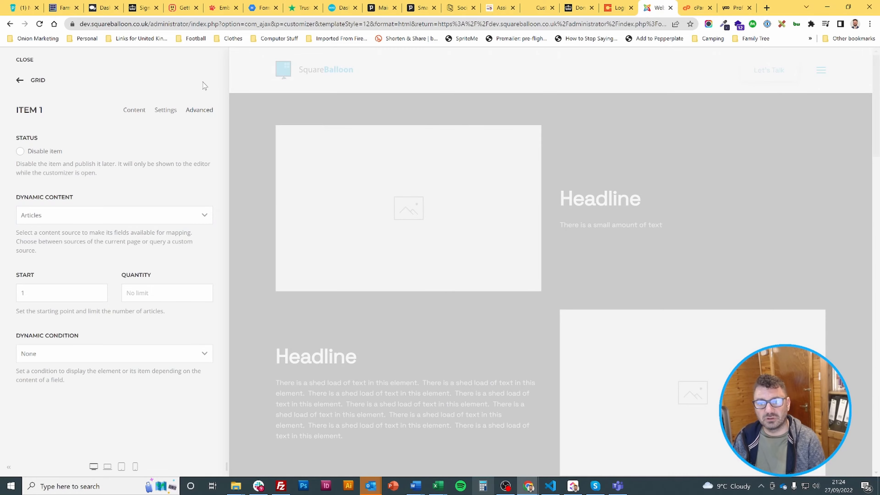
Step: Review Item 1's content fields and duplicate the Articles item twice in the Grid
left_click(134, 109)
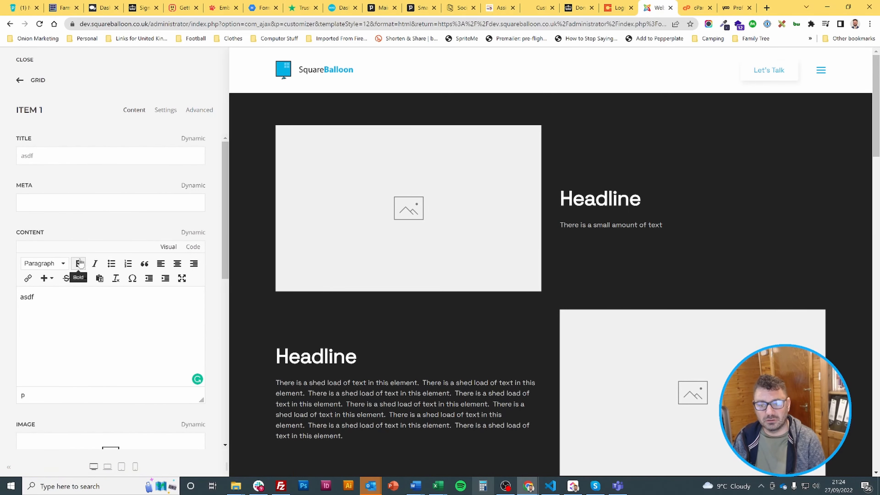
scroll(80, 256, "down", 5)
scroll(81, 251, "up", 5)
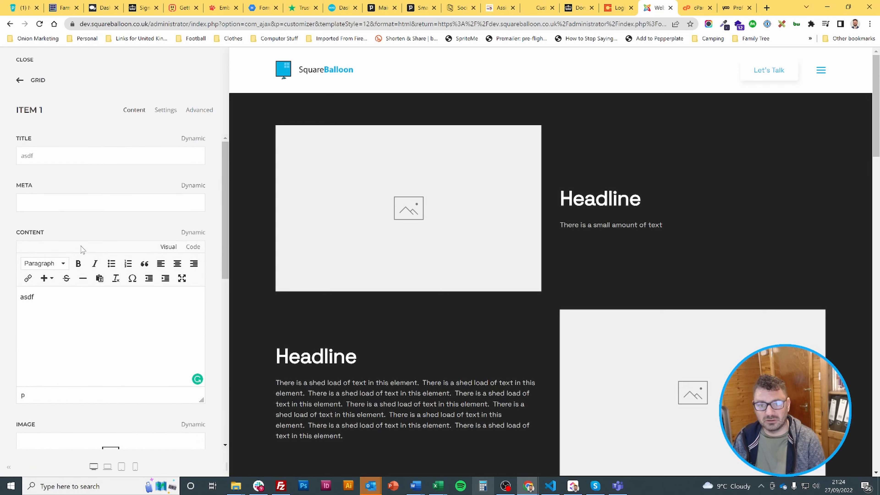
left_click(39, 80)
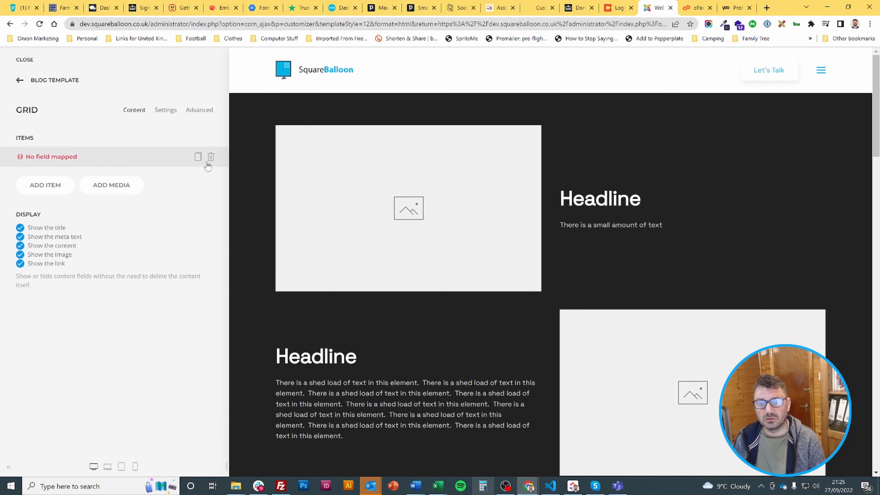
left_click(198, 157)
left_click(198, 158)
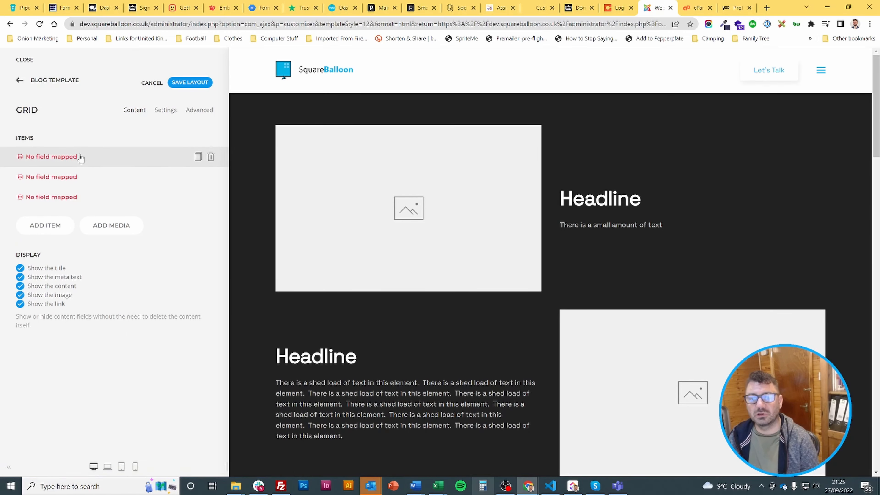
Step: Map the first Grid item's title to the article Title and its content to the article Content
left_click(80, 158)
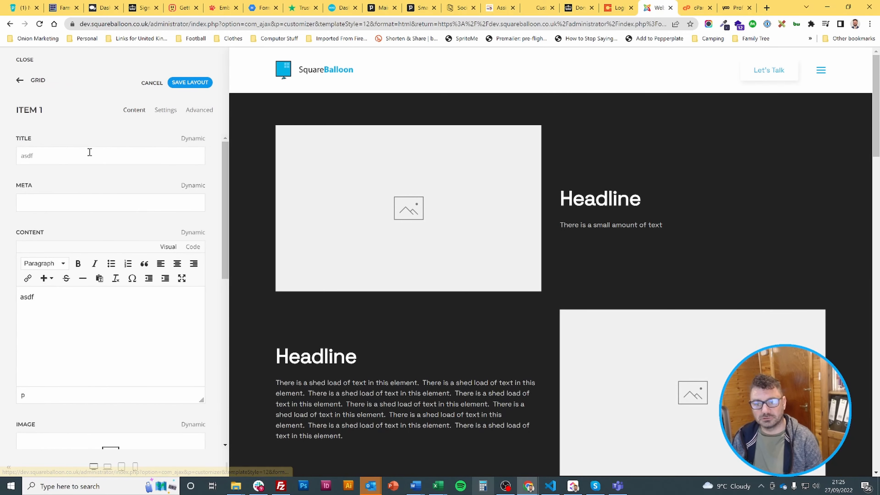
left_click(193, 140)
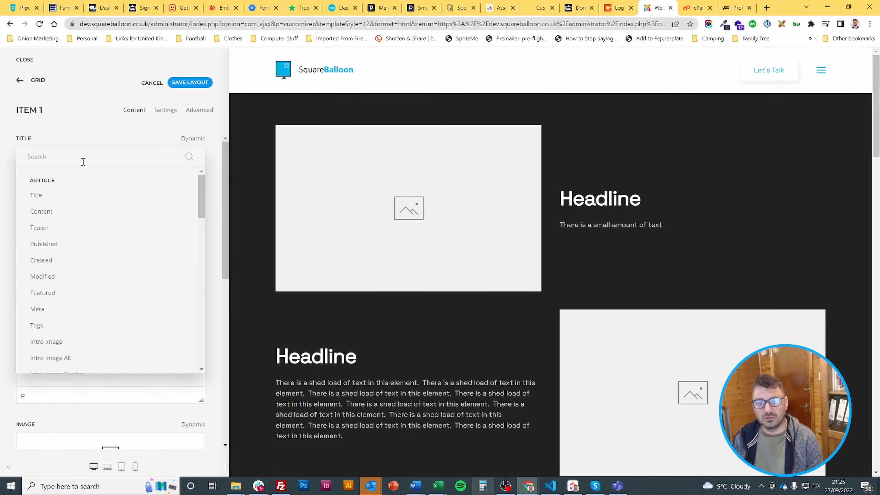
left_click(53, 199)
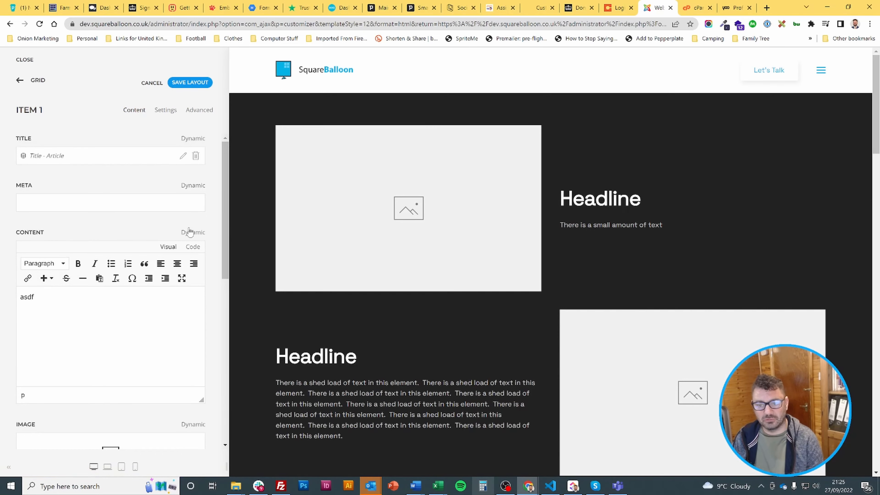
left_click(195, 235)
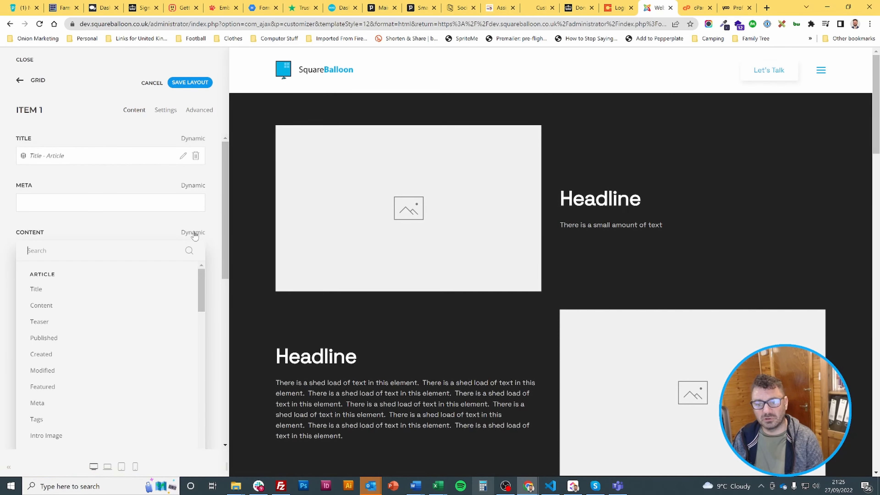
left_click(49, 305)
Step: Map the first Grid item's image to the article's Intro Image
scroll(103, 206, "down", 4)
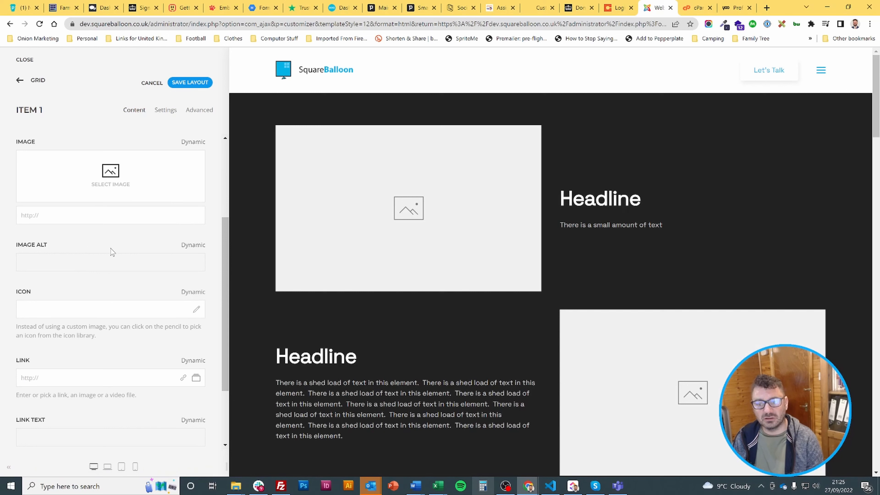
left_click(186, 148)
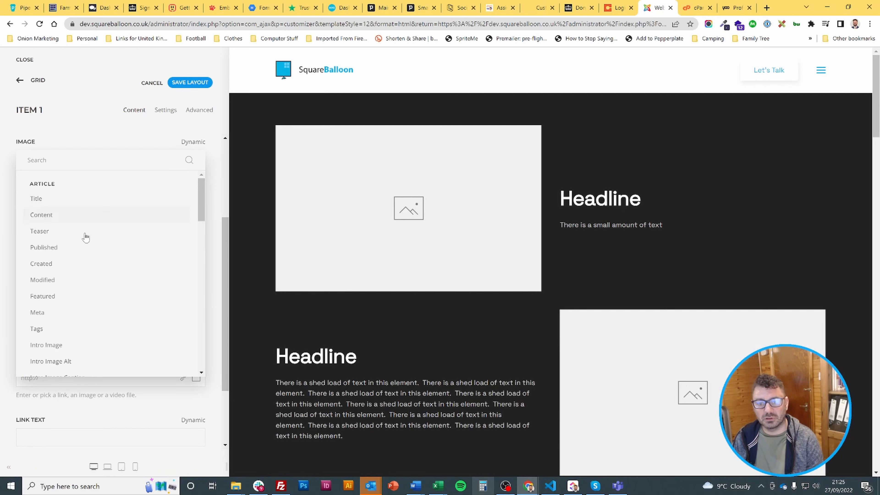
scroll(83, 240, "down", 3)
left_click(76, 251)
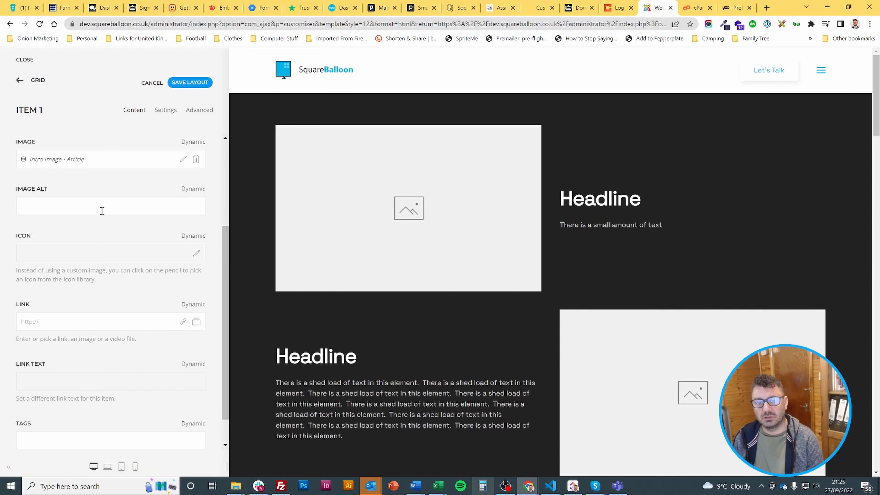
Step: Map the item's image alt to the article Title with "A picture of" before it, save the layout and check the article grid in the preview
left_click(151, 206)
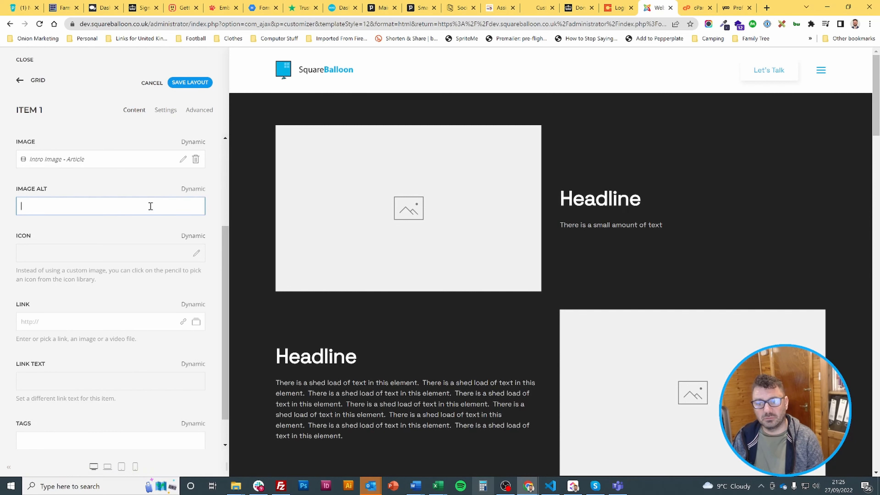
left_click(191, 189)
left_click(98, 245)
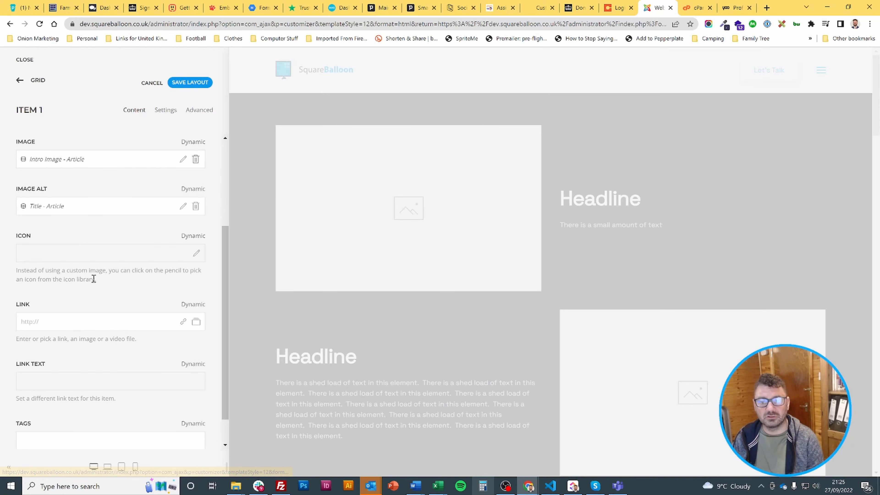
left_click(183, 207)
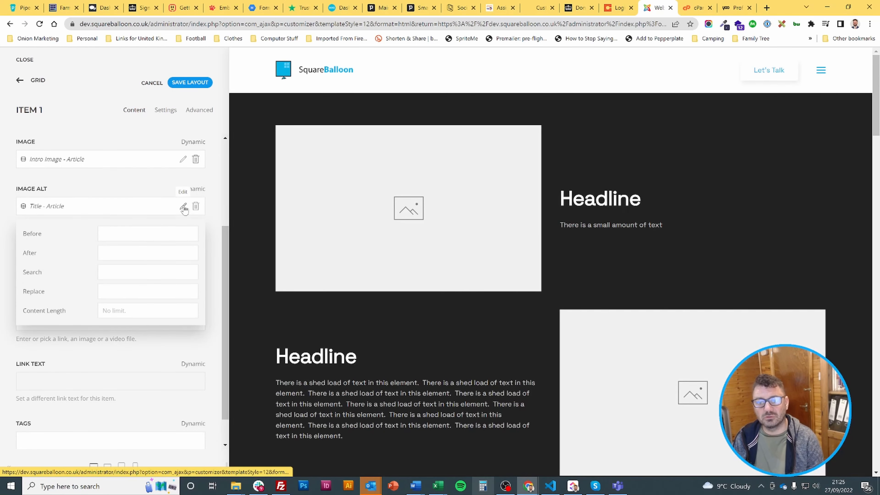
left_click(119, 234)
type("A picture of")
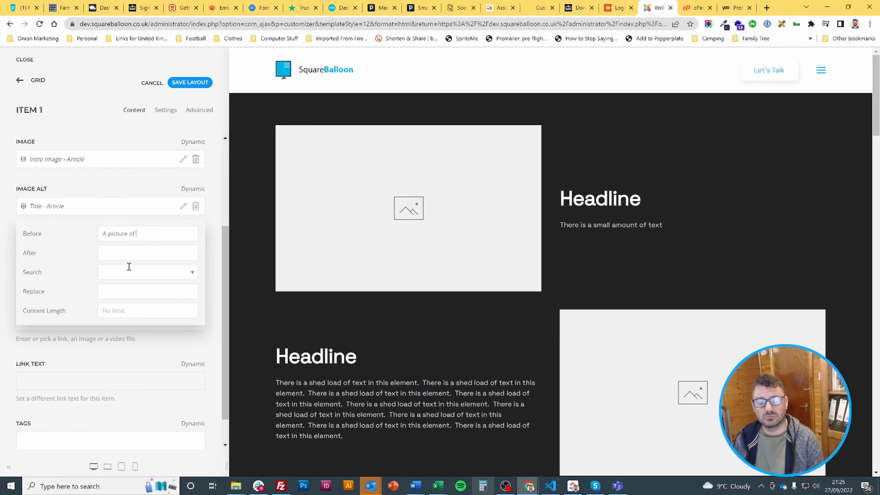
left_click(204, 83)
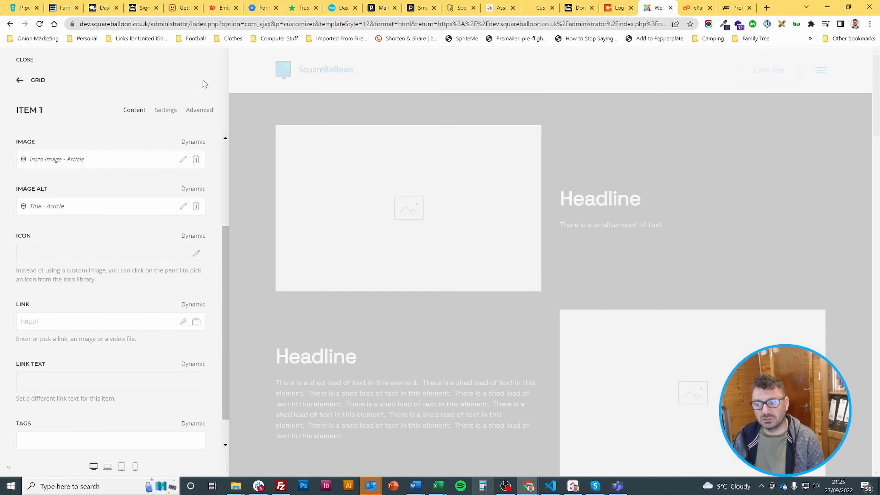
scroll(512, 283, "down", 15)
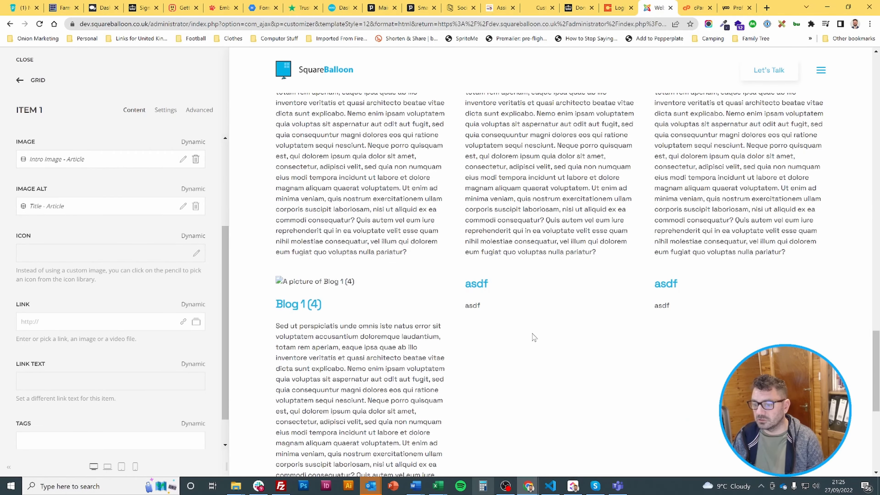
scroll(525, 329, "up", 10)
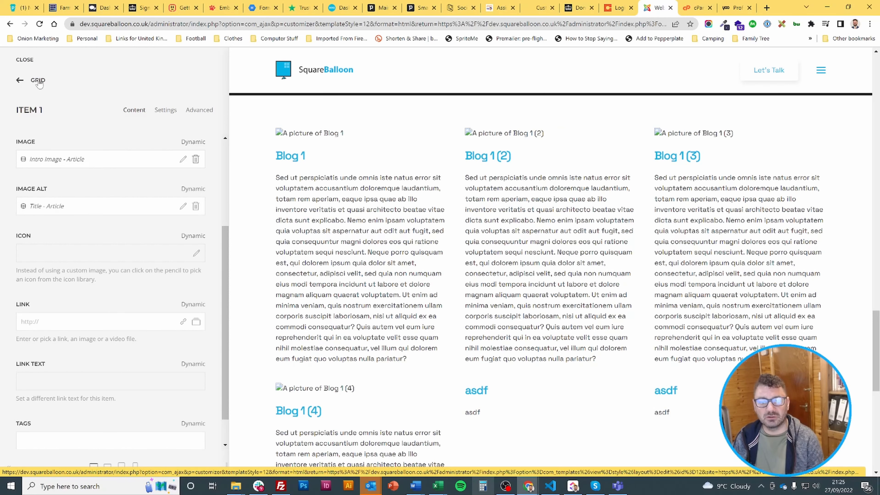
Step: Map the first Grid item's link to the article Link
left_click(183, 321)
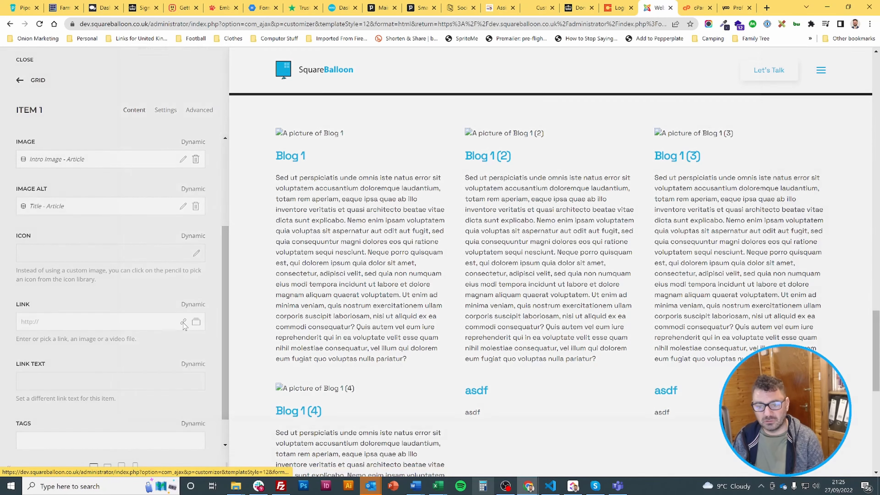
left_click(99, 193)
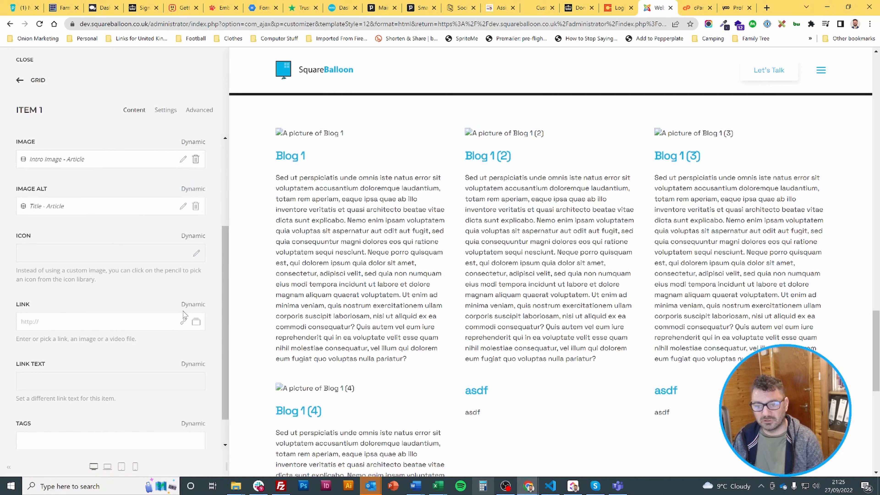
left_click(194, 304)
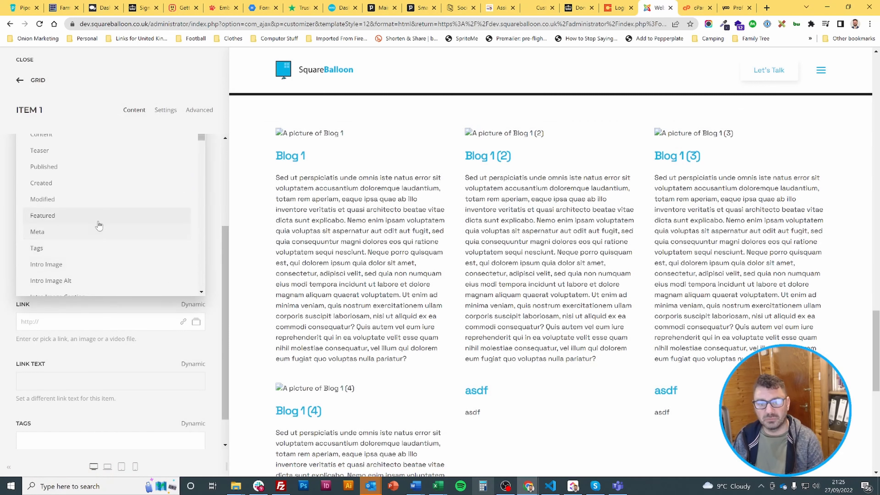
scroll(90, 251, "down", 5)
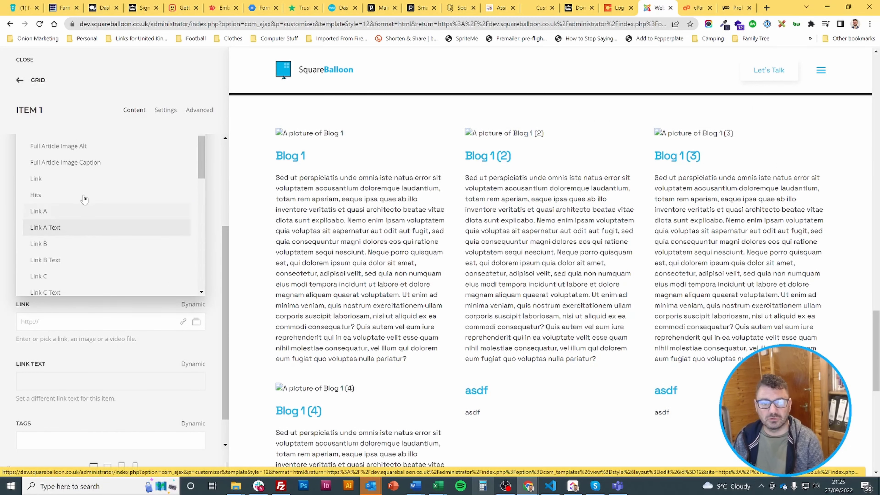
left_click(75, 179)
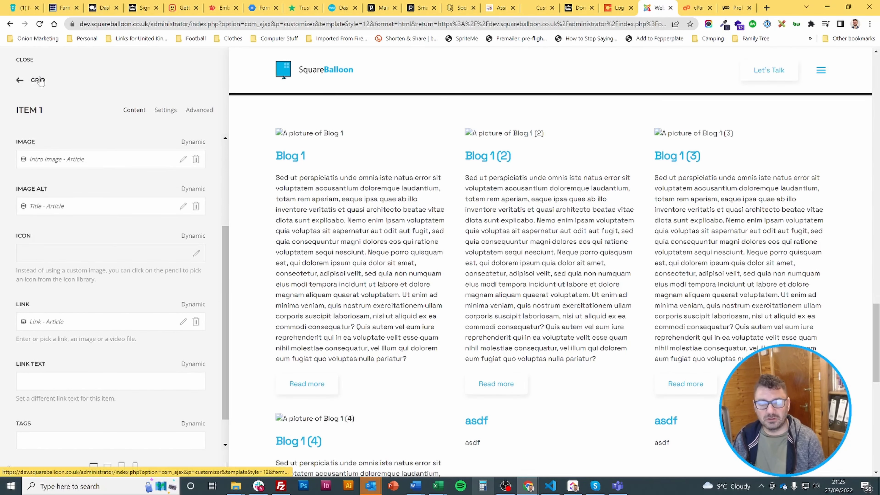
Step: Remove the two unmapped items from the Grid and duplicate the mapped Articles item five times
left_click(46, 80)
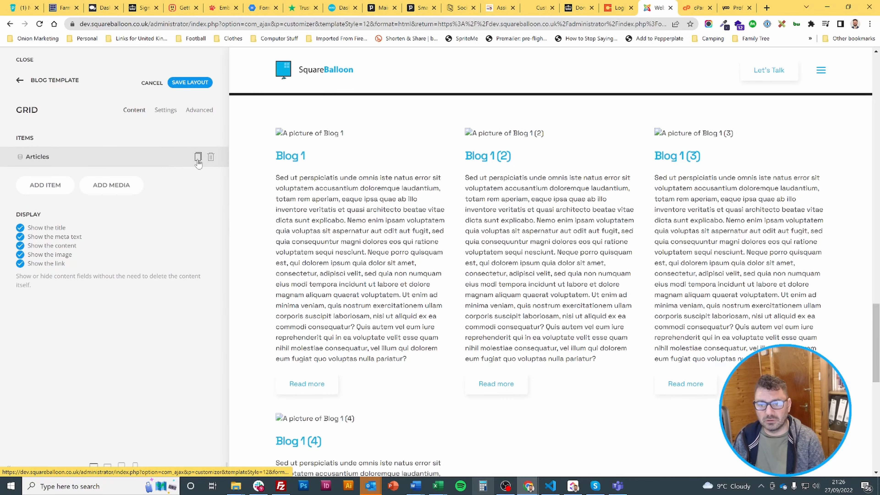
left_click(198, 157)
left_click(198, 157)
left_click(198, 157)
left_click(198, 157)
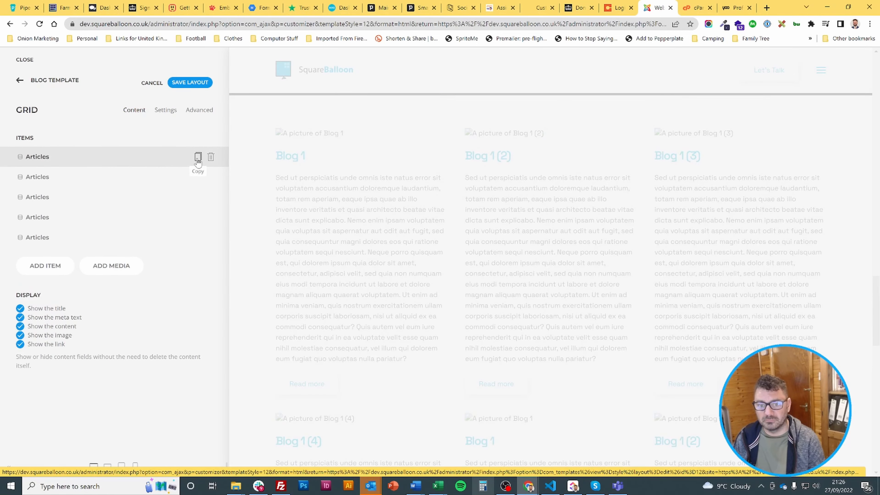
left_click(198, 157)
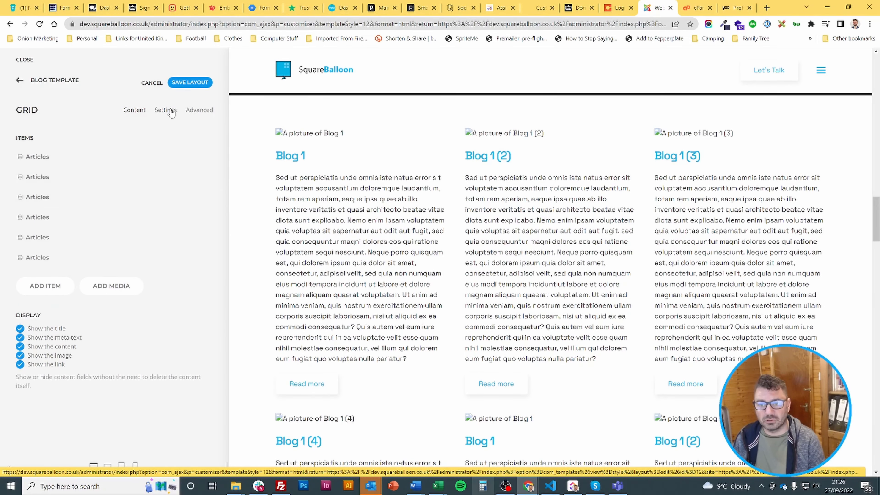
Step: Set the Grid's Tablet Landscape columns to 2 Columns in its settings
left_click(171, 111)
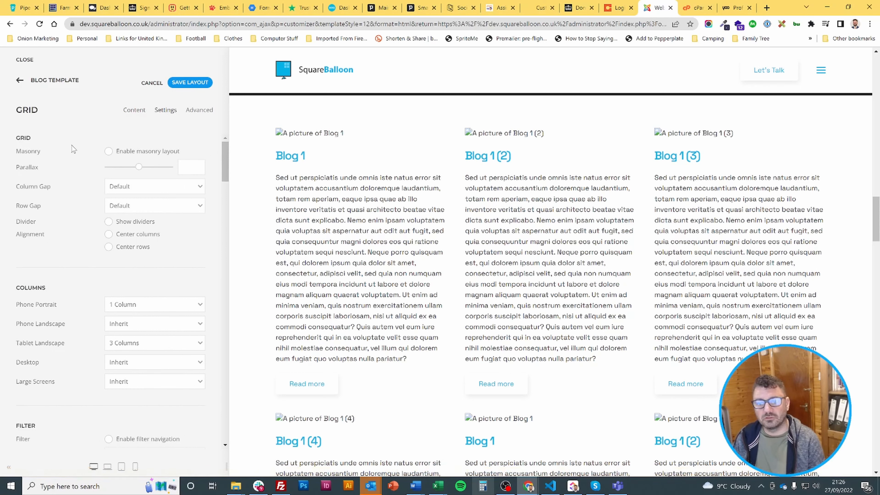
scroll(58, 234, "down", 1)
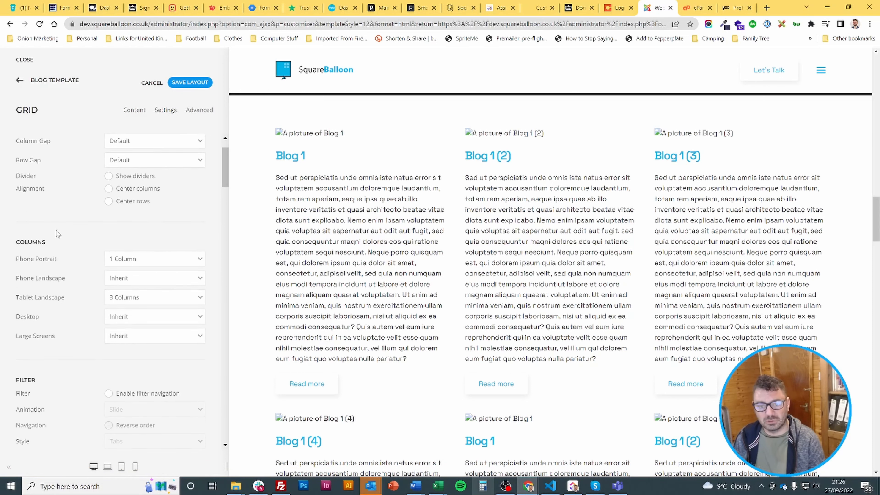
scroll(58, 233, "down", 1)
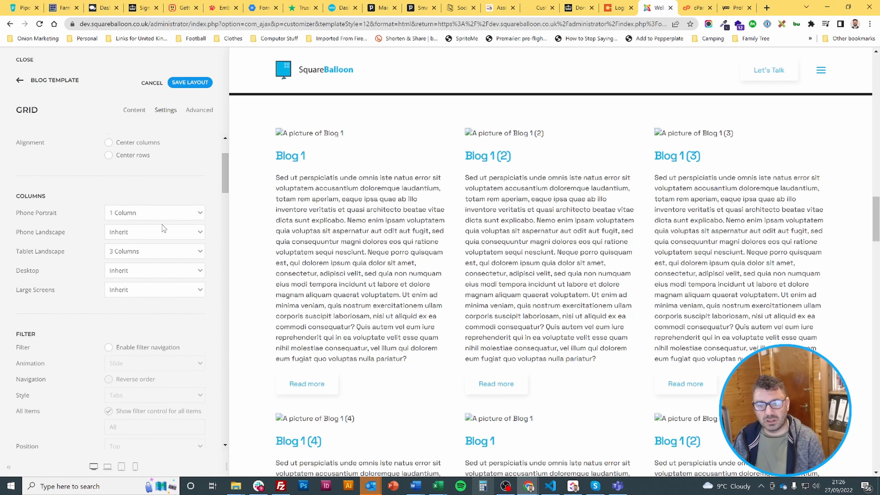
left_click(143, 252)
left_click(136, 280)
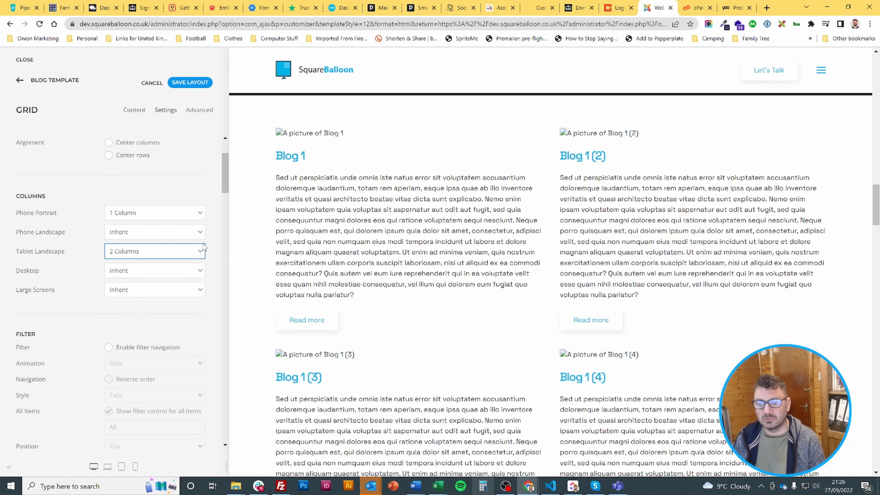
Step: Try the Heading 2X-Large style on the Grid's titles
scroll(218, 250, "up", 2)
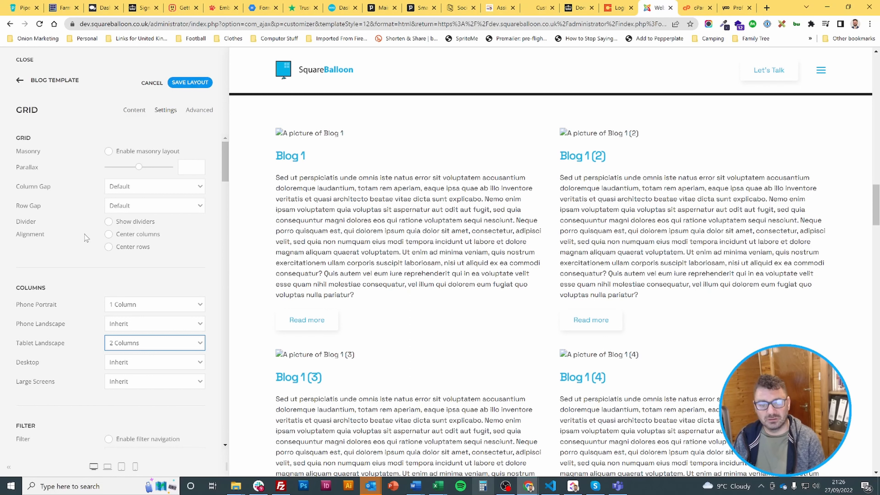
scroll(87, 239, "down", 10)
scroll(87, 239, "down", 2)
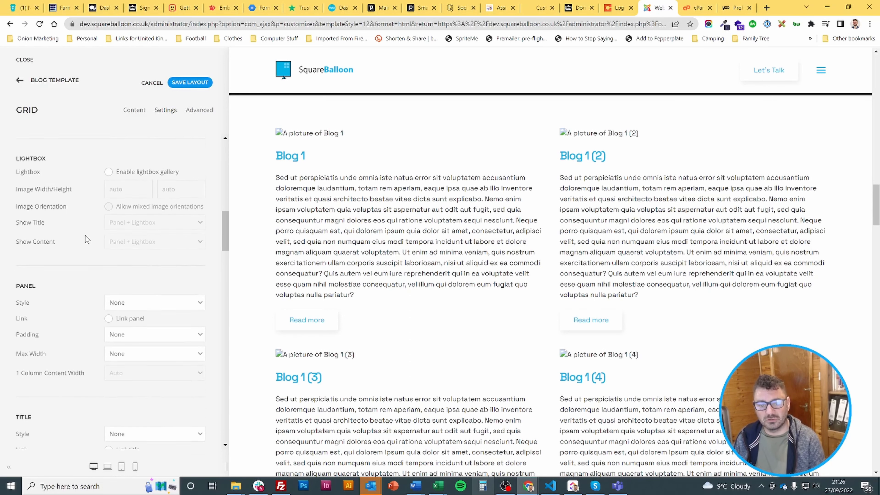
scroll(87, 239, "up", 1)
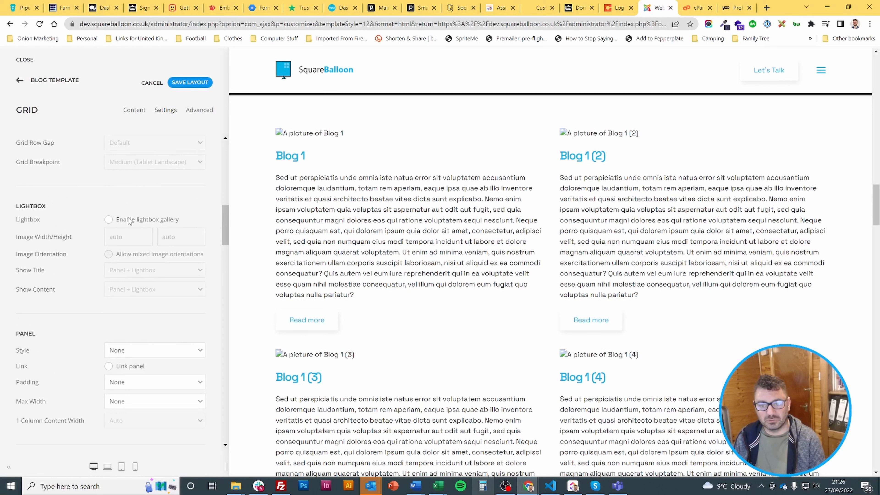
scroll(76, 274, "down", 5)
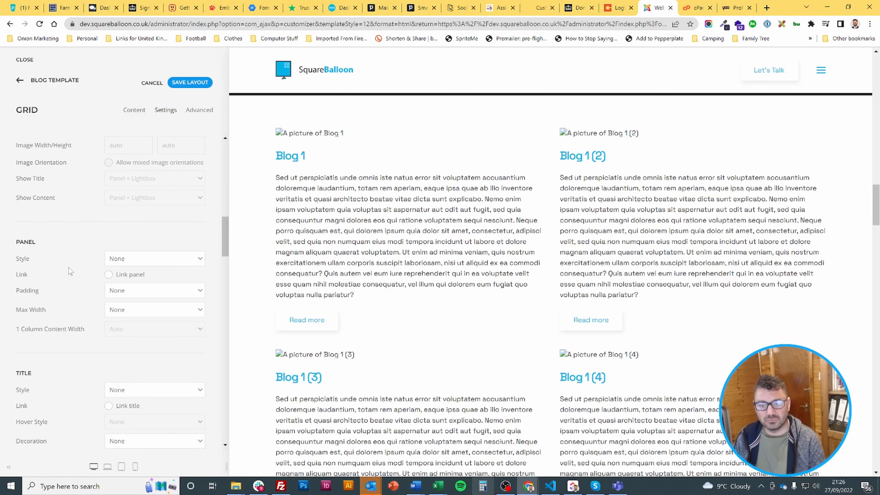
left_click(150, 252)
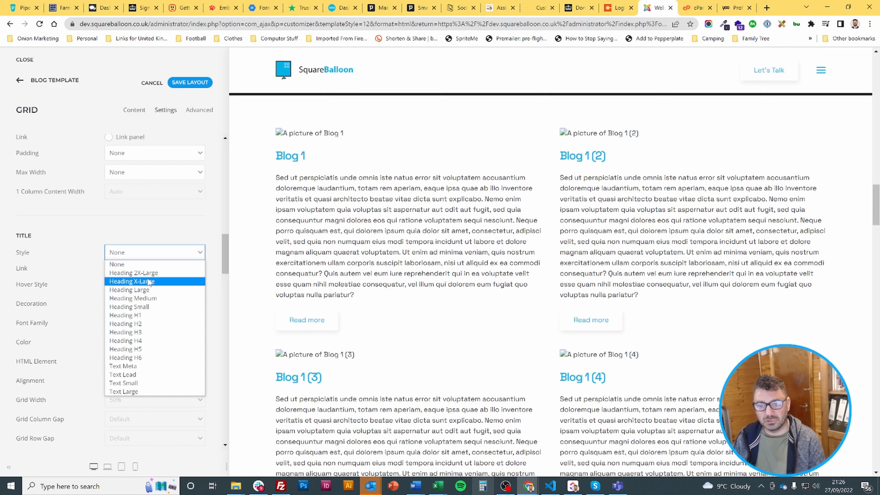
left_click(146, 273)
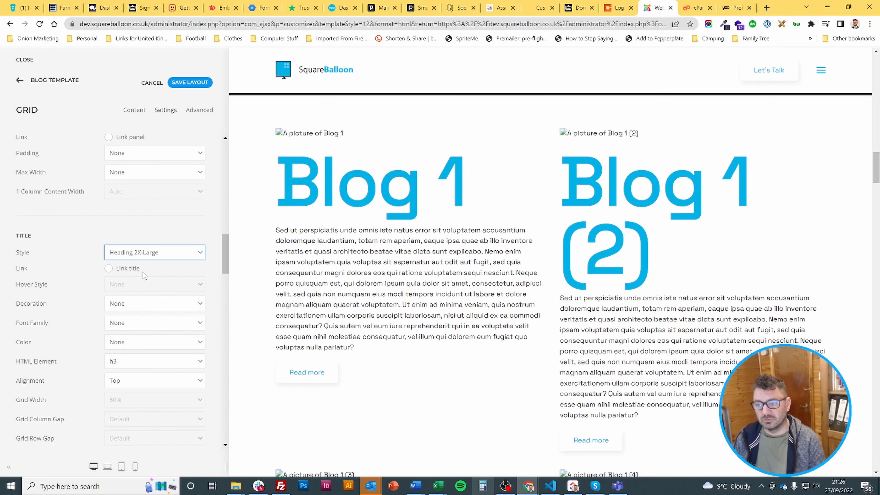
Step: Set the color of the Grid's titles to Secondary
scroll(85, 296, "down", 3)
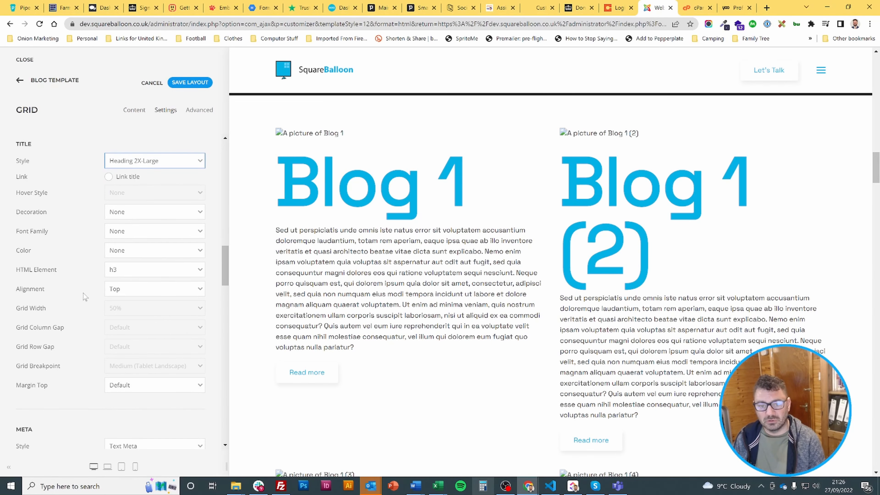
left_click(131, 255)
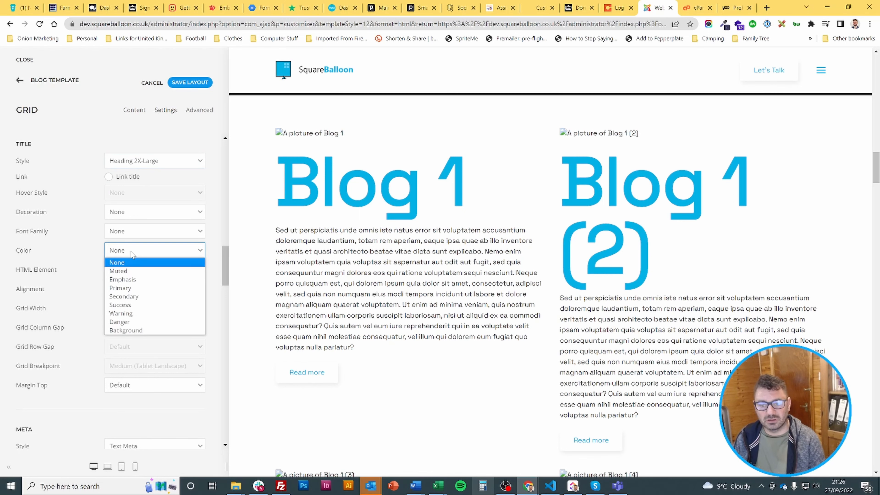
left_click(135, 298)
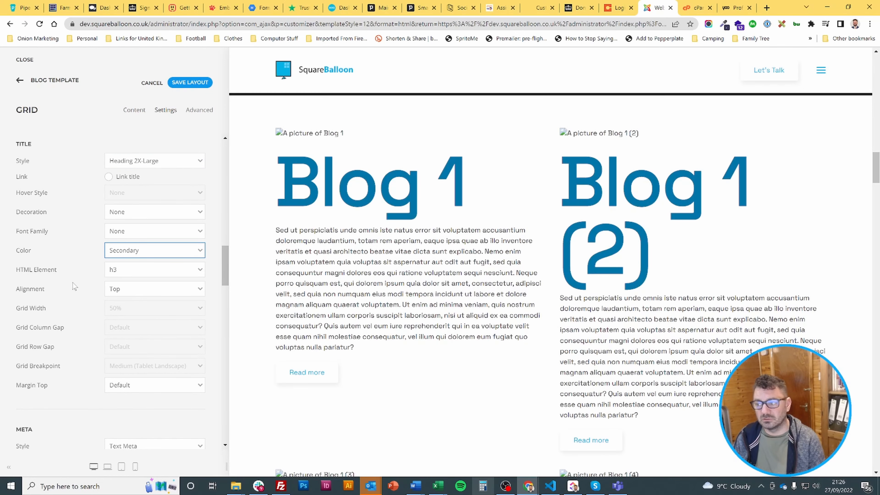
Step: Set the Grid's title style to Heading Small, save the layout and return to the template's element overview
scroll(73, 287, "down", 3)
scroll(74, 286, "up", 12)
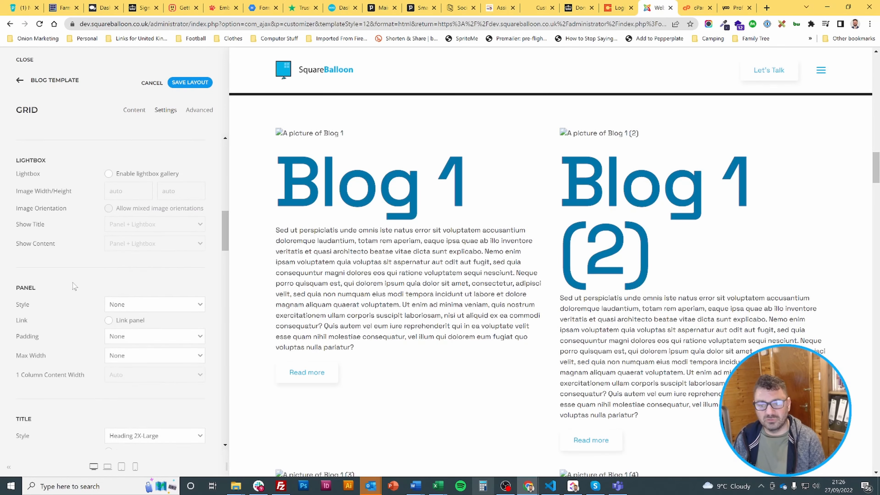
scroll(168, 245, "down", 4)
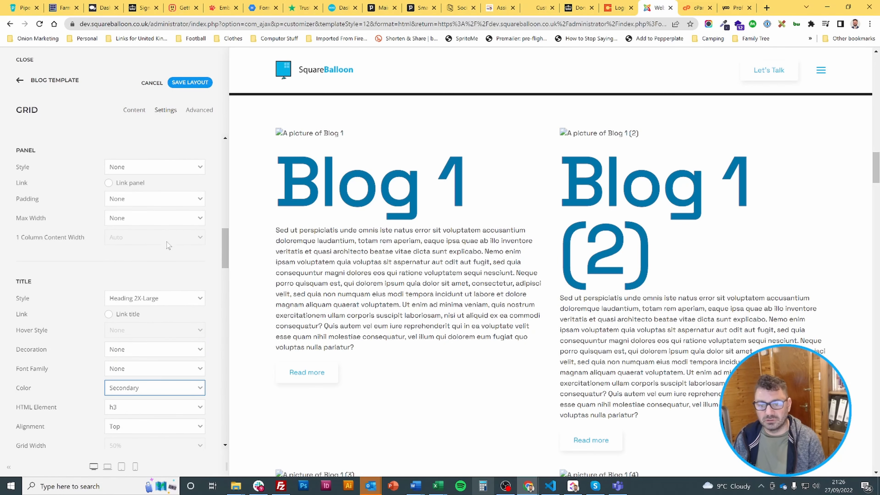
left_click(145, 301)
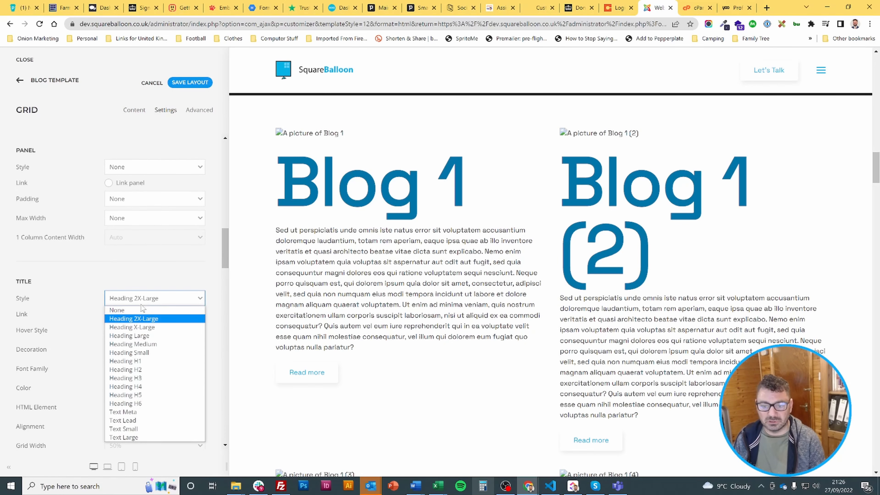
left_click(149, 354)
scroll(149, 346, "up", 5)
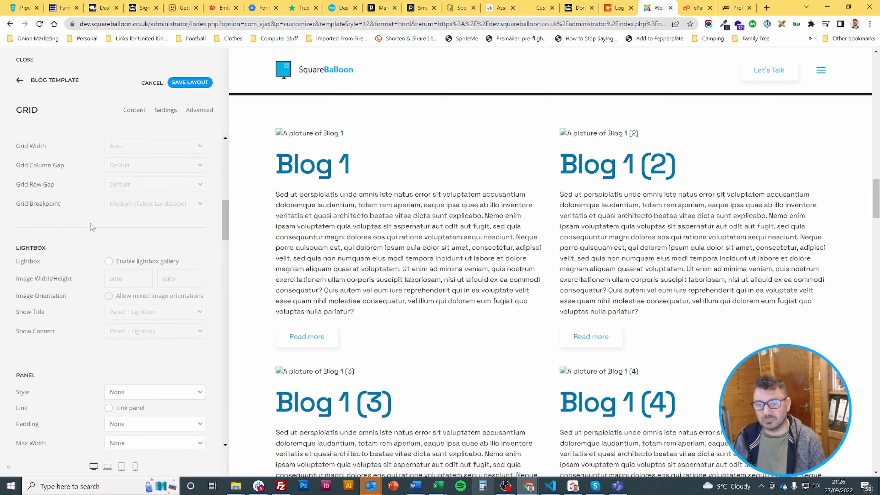
left_click(189, 82)
left_click(50, 85)
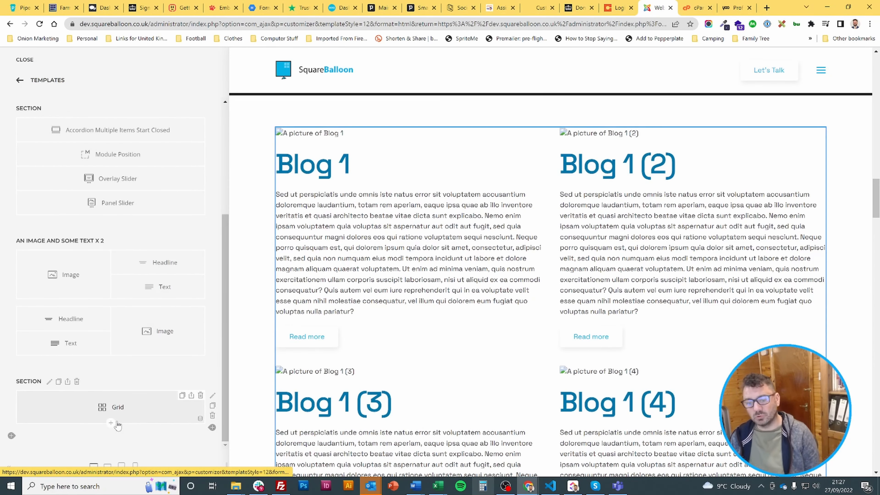
Step: Search the elements for "slider" and add a Panel Slider below the Grid
left_click(110, 428)
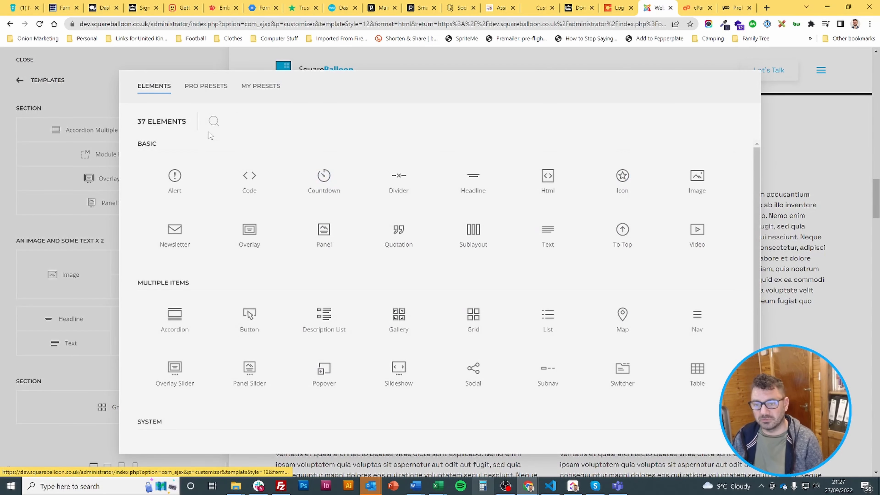
type("slider")
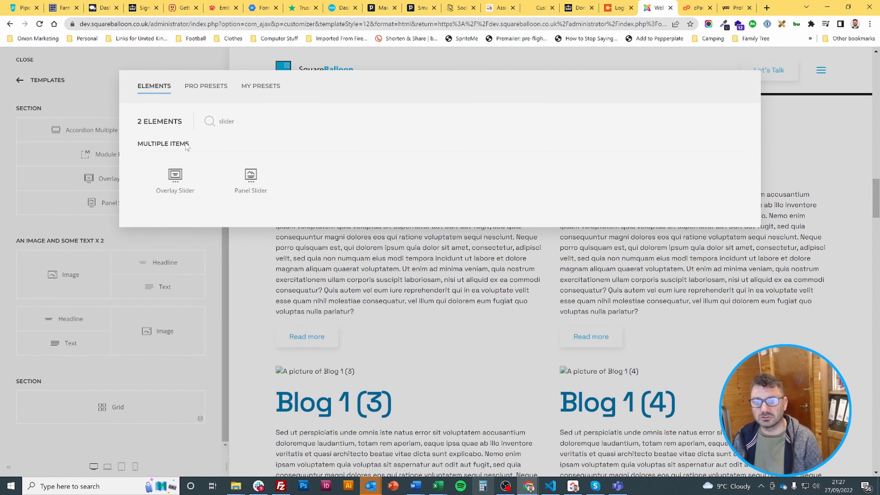
left_click(257, 183)
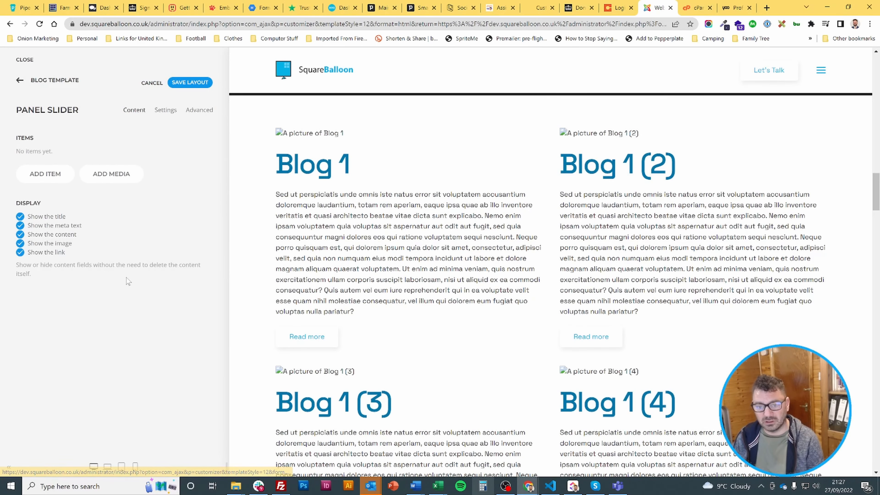
Step: Add an item to the Panel Slider with Articles as its dynamic content source, and save the layout
left_click(47, 176)
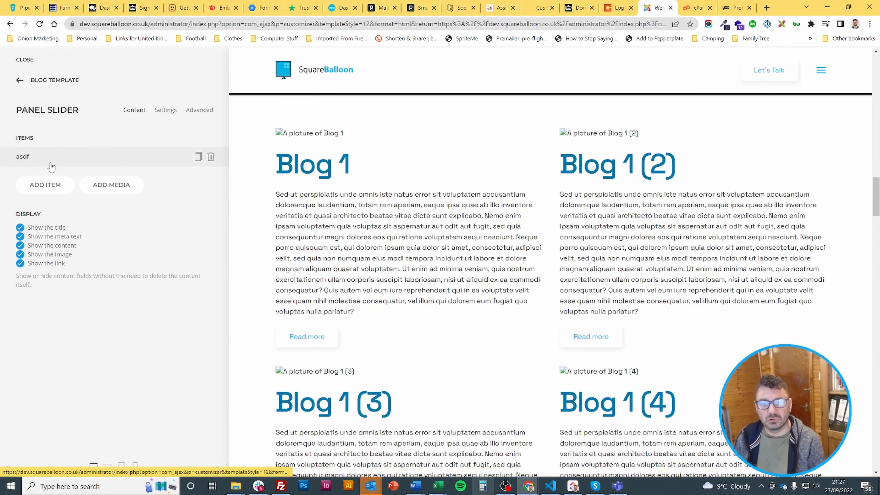
left_click(51, 167)
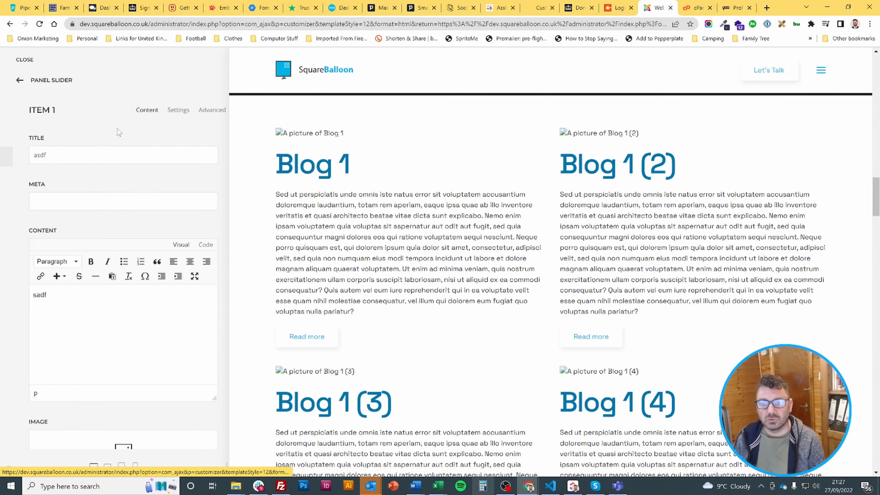
left_click(166, 110)
left_click(199, 110)
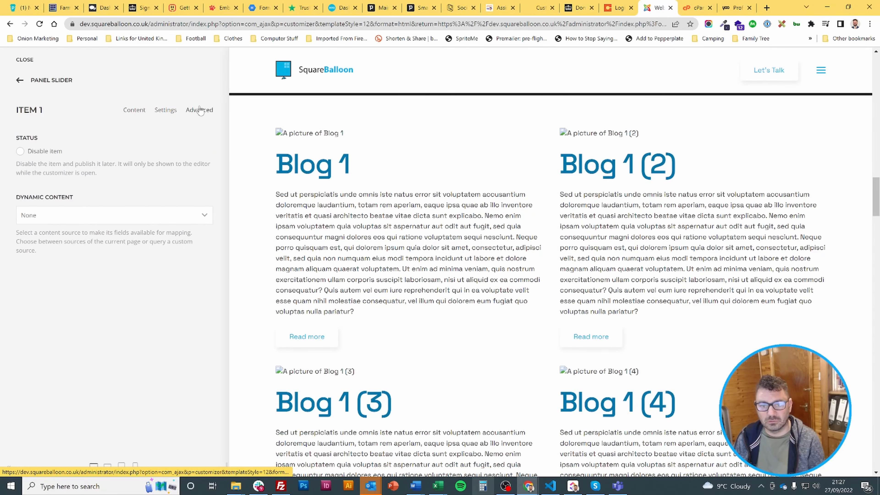
left_click(103, 215)
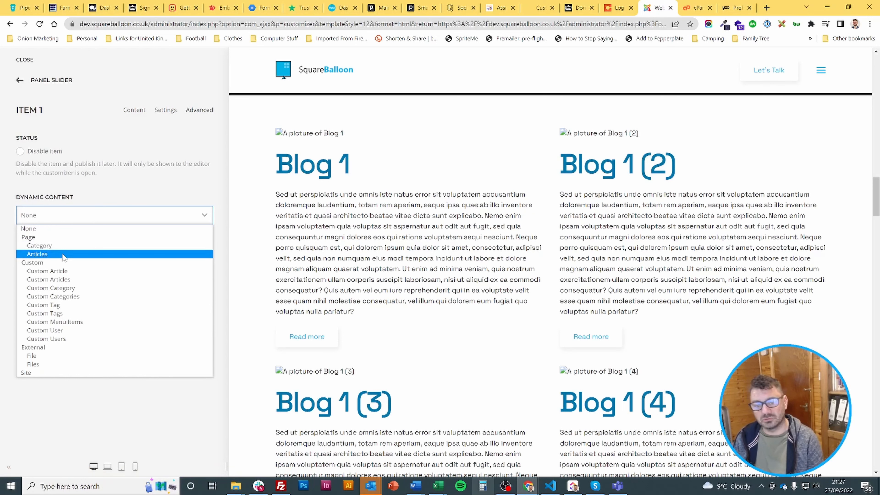
left_click(62, 255)
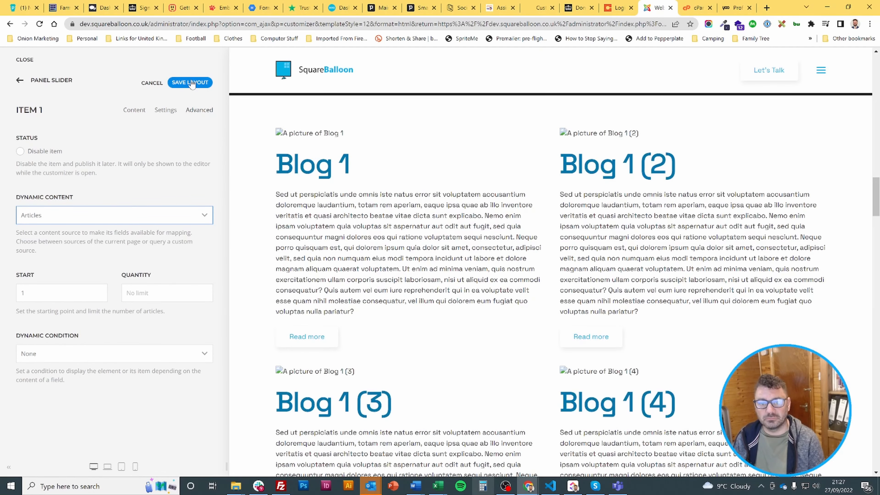
left_click(192, 83)
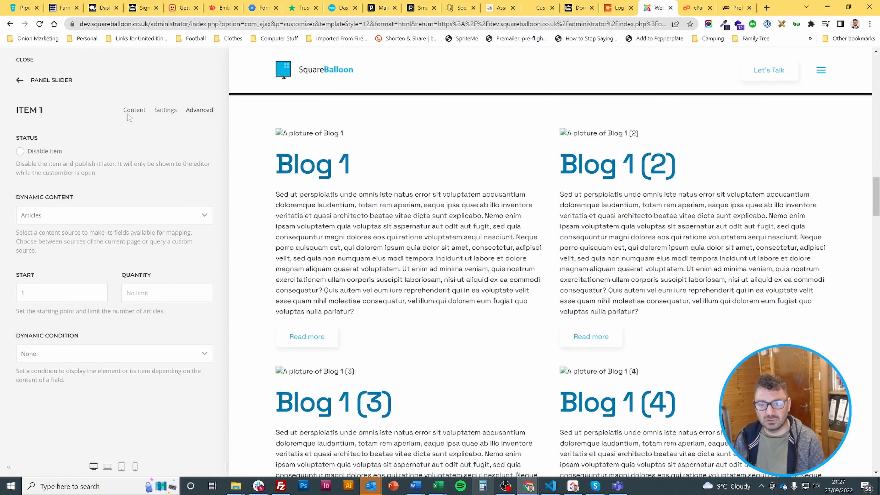
Step: Map the slider item's title to the article Title and its content to the article Content, and save the layout
left_click(130, 110)
left_click(193, 139)
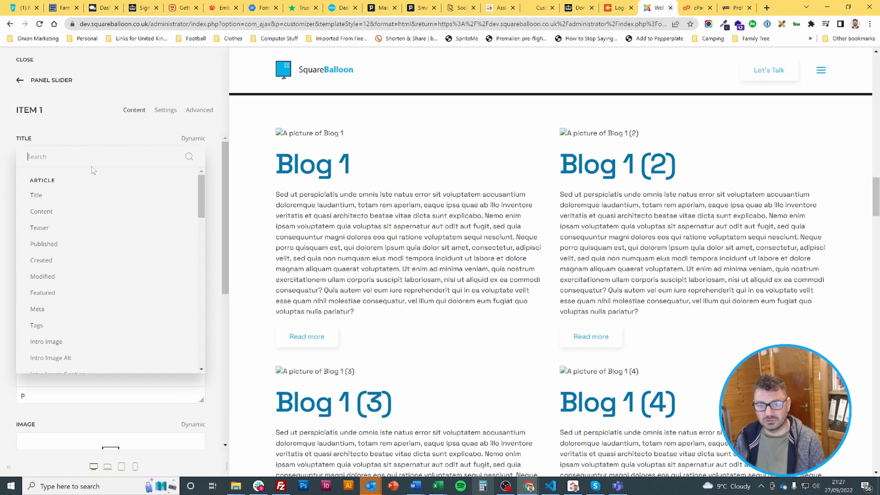
left_click(51, 197)
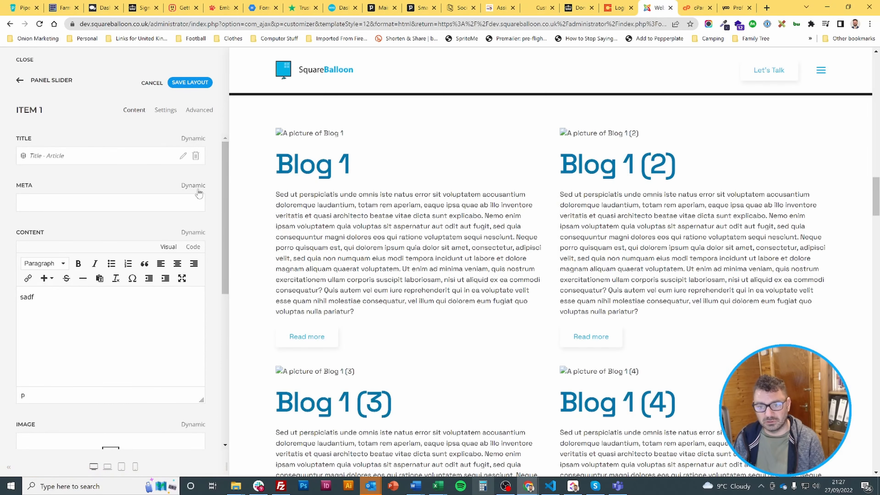
left_click(193, 232)
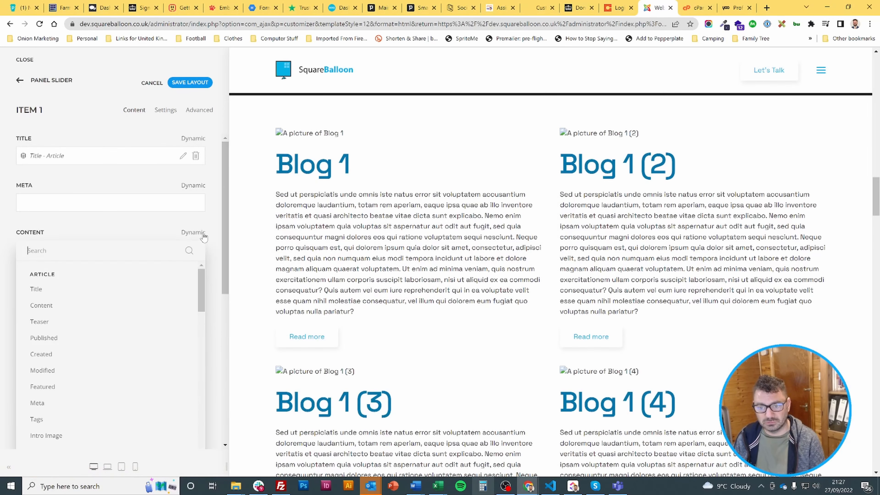
left_click(69, 306)
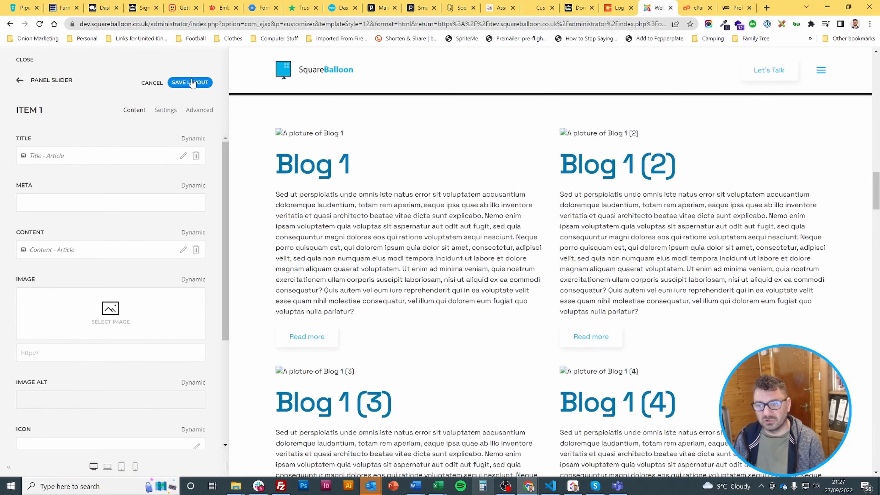
left_click(191, 84)
scroll(436, 237, "down", 5)
scroll(436, 237, "up", 8)
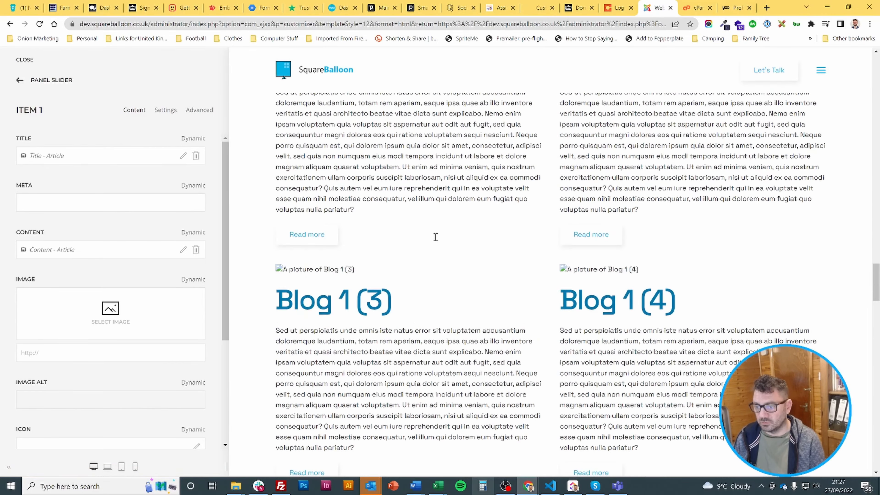
Step: Duplicate the Panel Slider's Articles item twice and save the layout
left_click(52, 80)
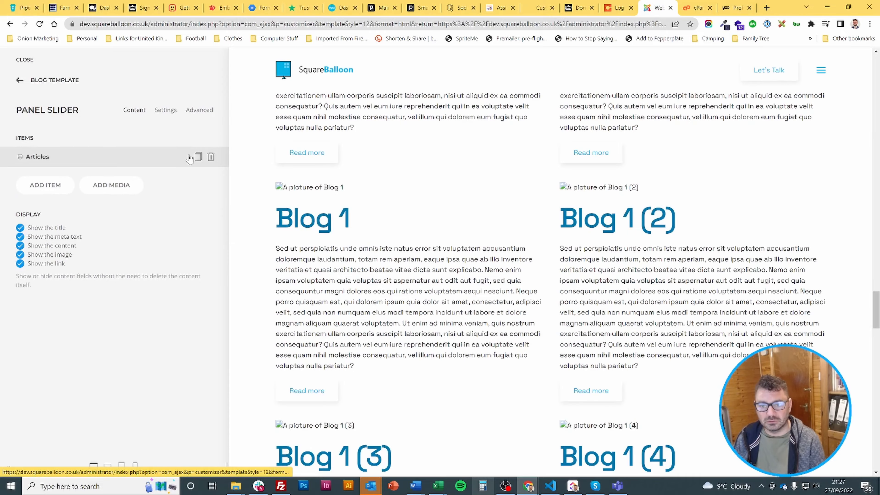
left_click(198, 156)
left_click(198, 157)
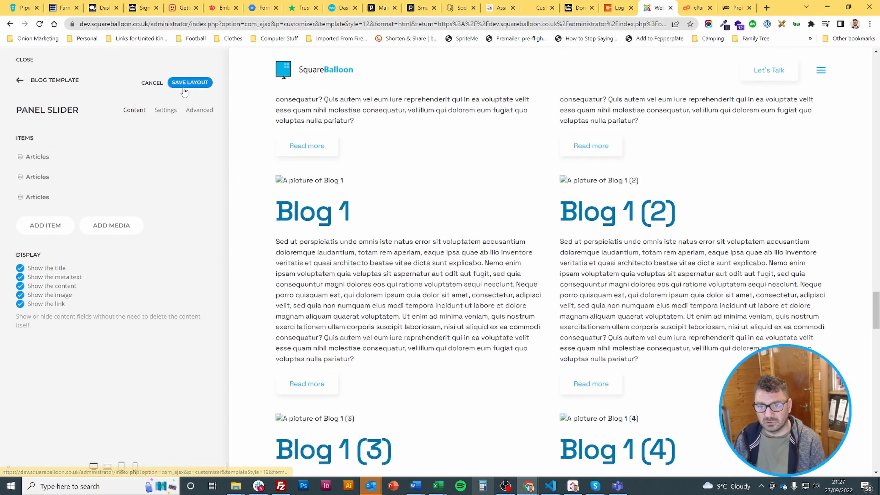
left_click(187, 84)
Step: Check the panel slider below the article grid in the preview and step through its slides
scroll(381, 229, "up", 2)
scroll(413, 243, "down", 10)
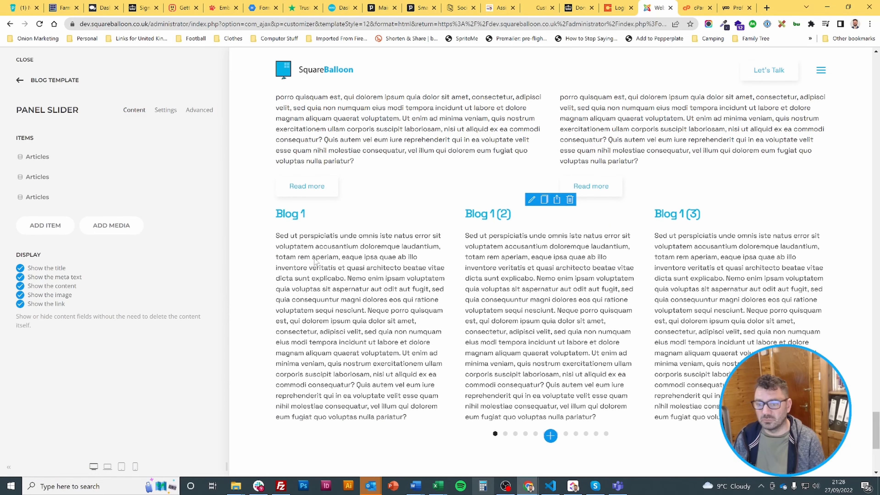
left_click_drag(525, 285, 348, 276)
left_click(540, 283)
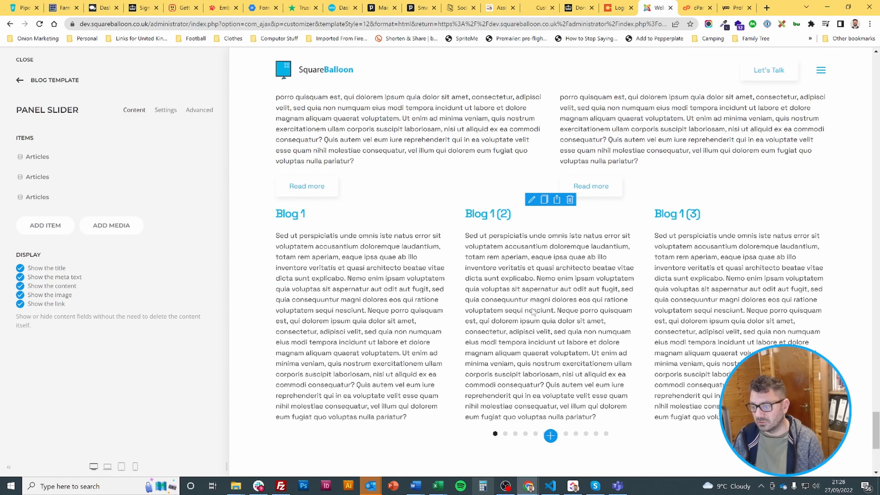
left_click(505, 435)
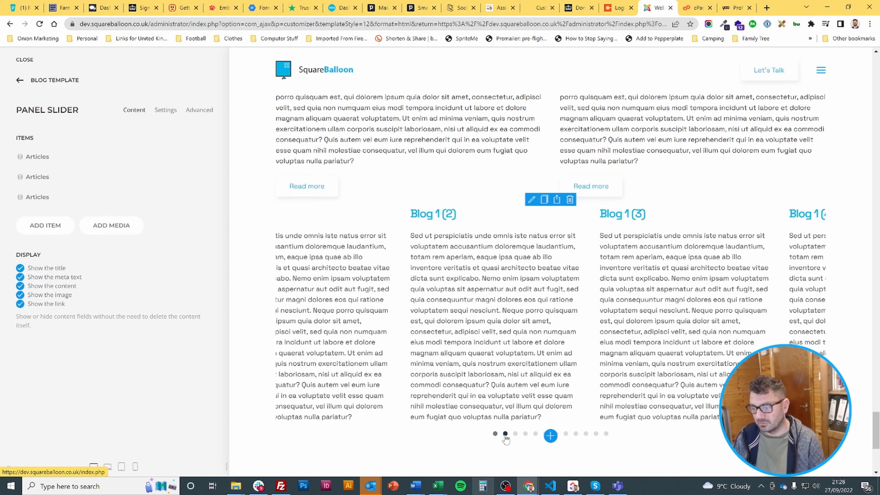
left_click(515, 433)
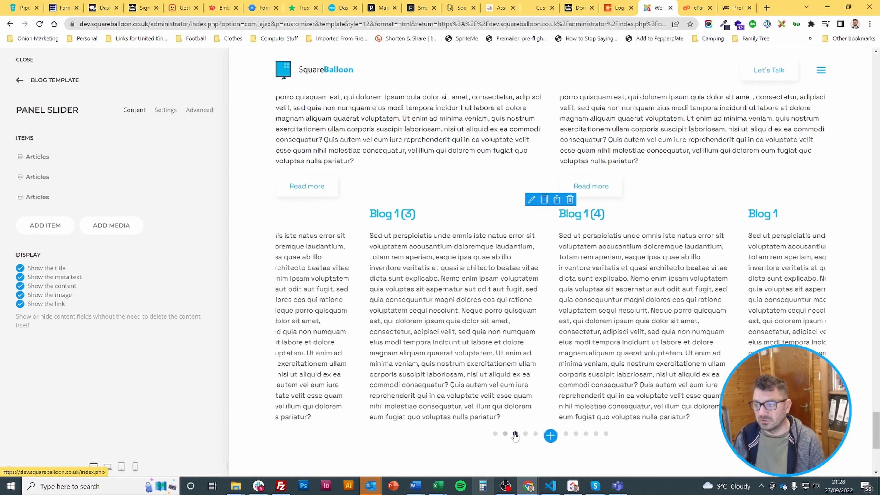
left_click(525, 435)
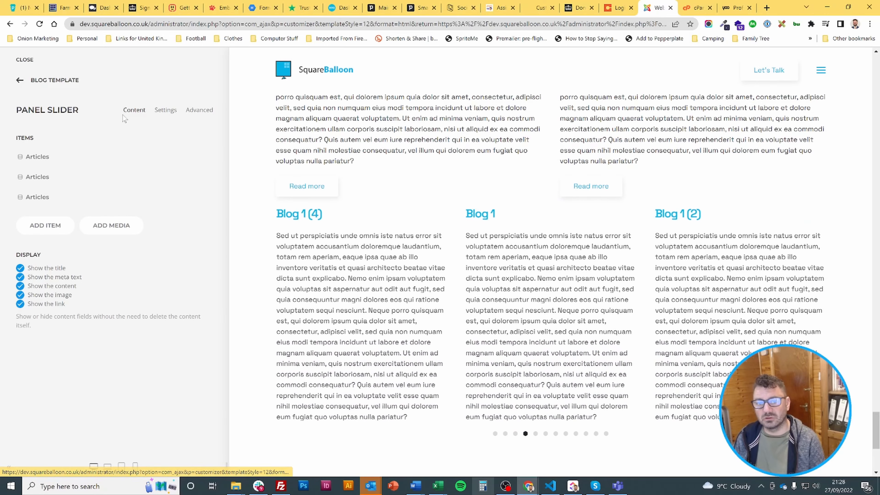
Step: Add an Accordion element below the Panel Slider in the Blog Template's last section, add one item and open it for editing
left_click(75, 80)
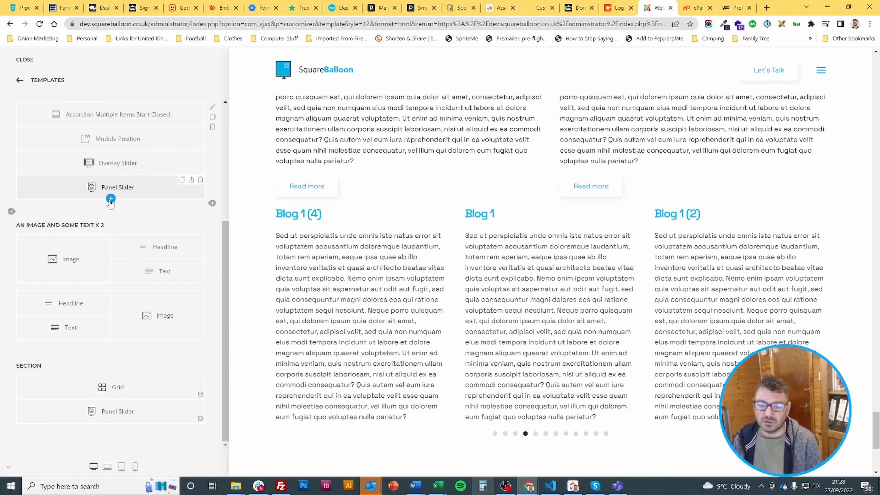
left_click(112, 424)
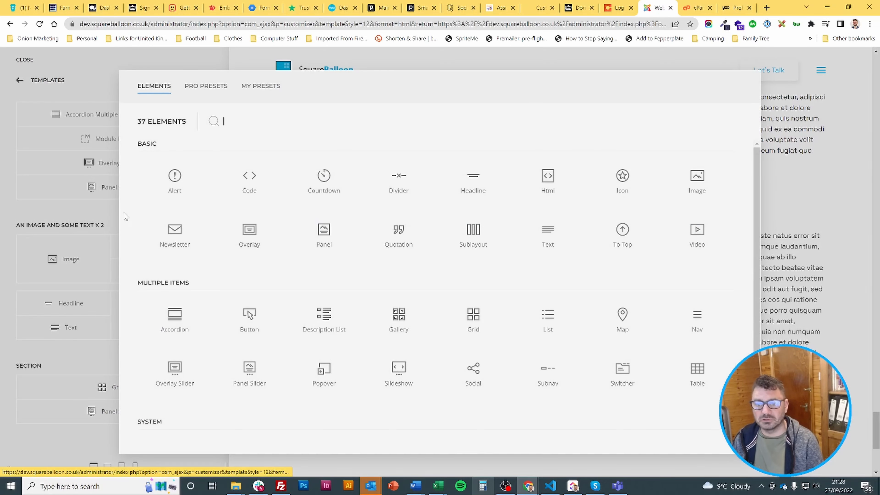
left_click(184, 319)
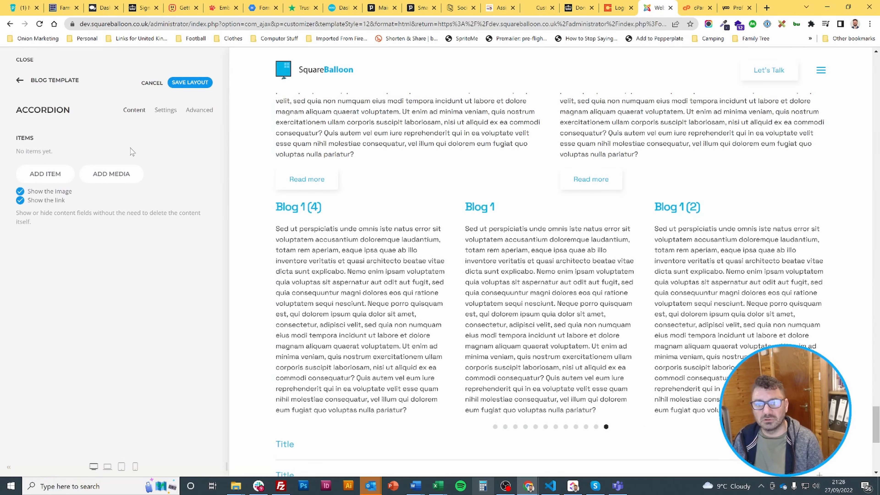
left_click(57, 176)
left_click(70, 159)
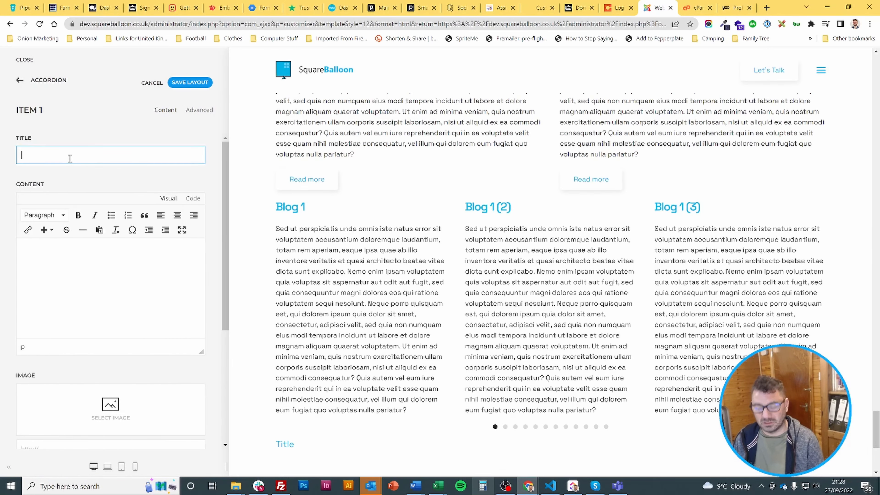
Step: Review the dynamic content sources offered for the accordion item, leaving the source at None
left_click(199, 111)
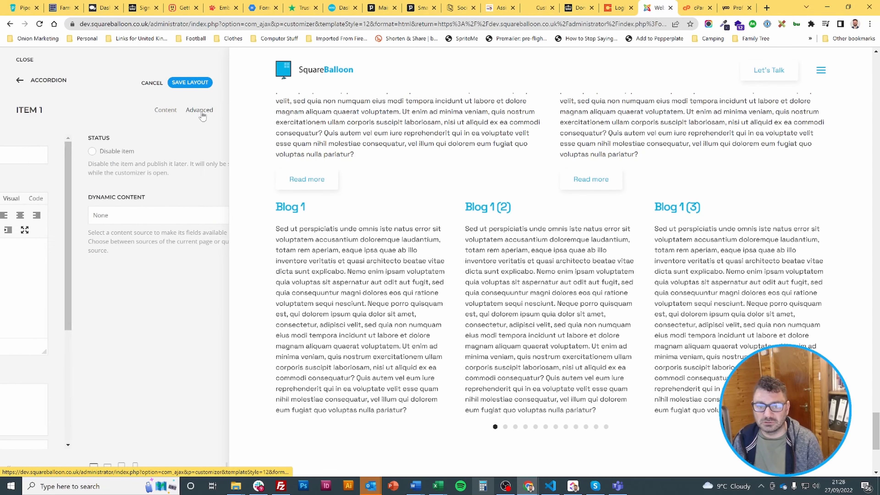
left_click(91, 214)
left_click(100, 212)
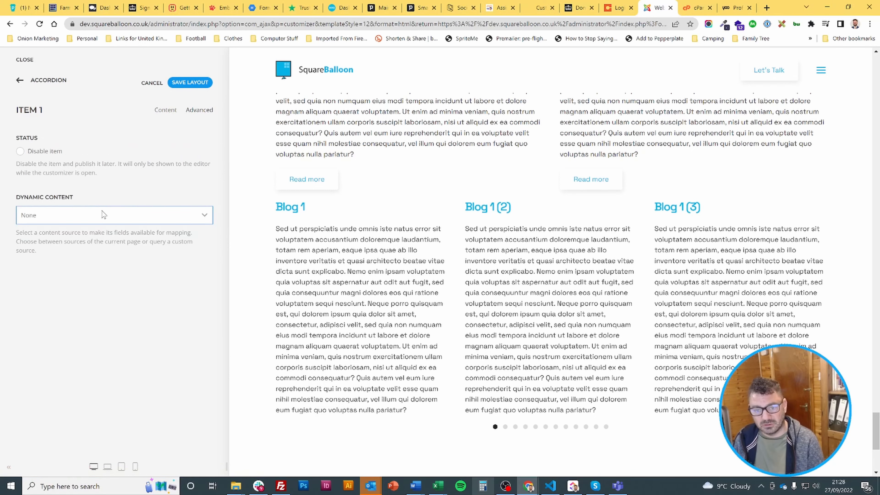
left_click(104, 215)
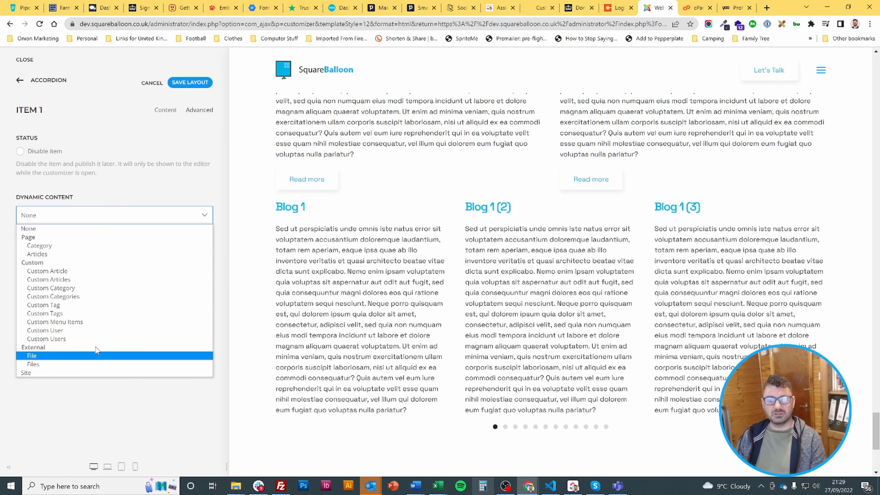
left_click(153, 140)
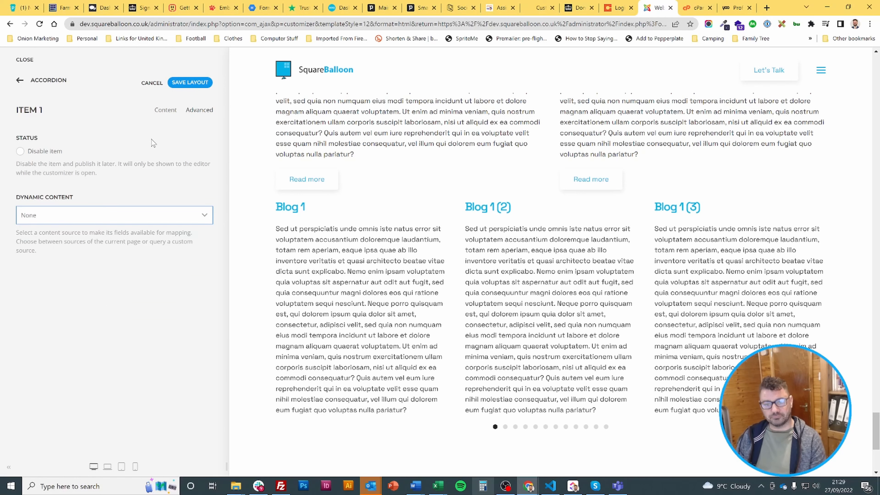
Step: Return from the accordion item to the Blog Template's element overview and save the layout
left_click(51, 83)
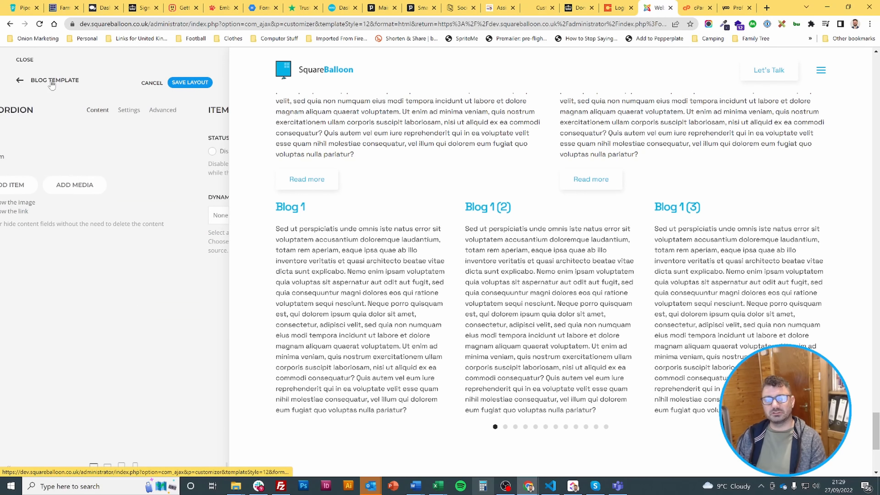
left_click(51, 83)
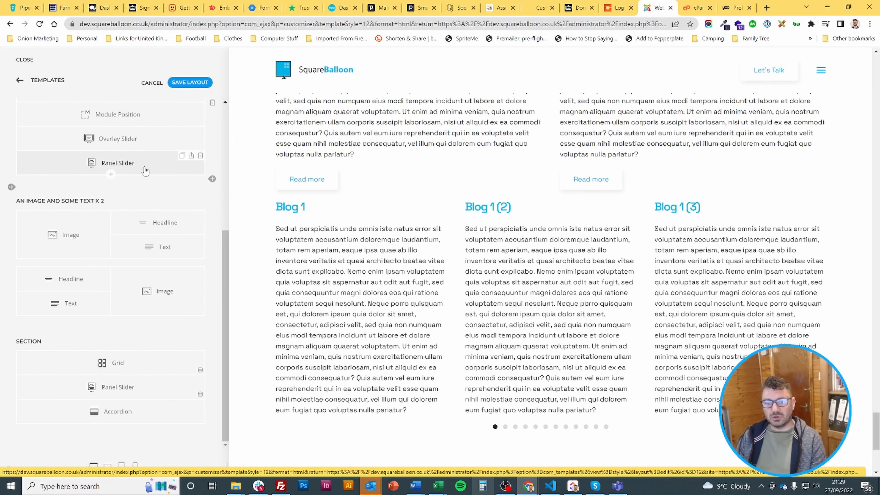
left_click(197, 86)
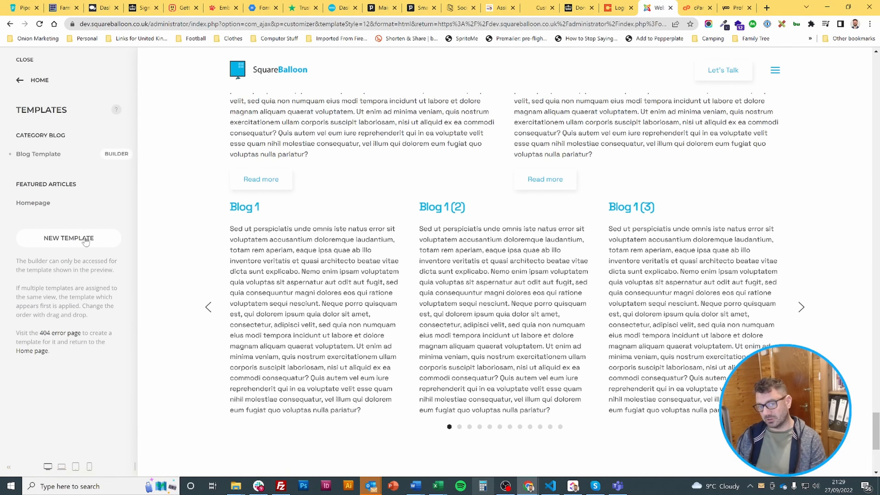
Step: Examine the theme's Advanced settings, including the options to export and import theme settings, and return to the settings overview
left_click(40, 83)
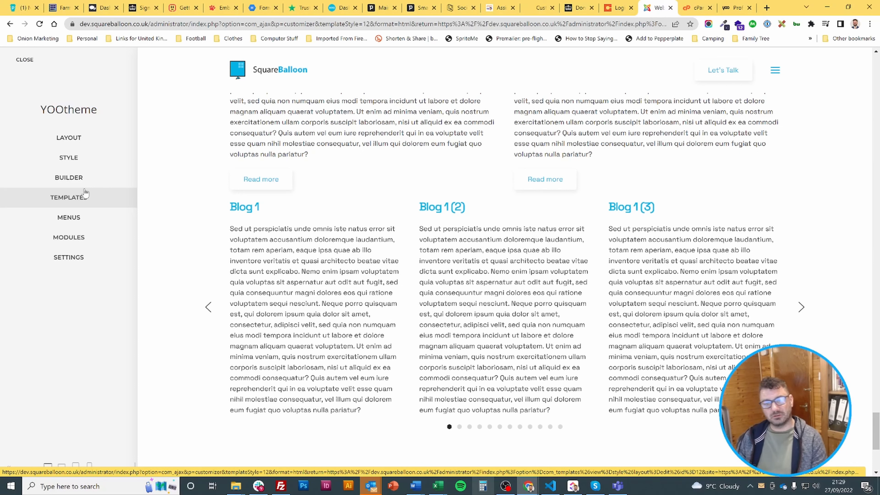
left_click(91, 257)
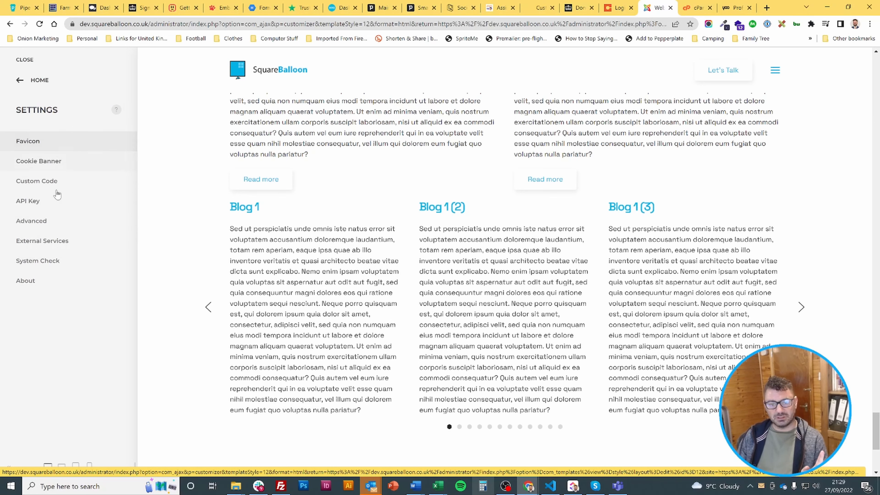
left_click(52, 225)
scroll(76, 206, "down", 10)
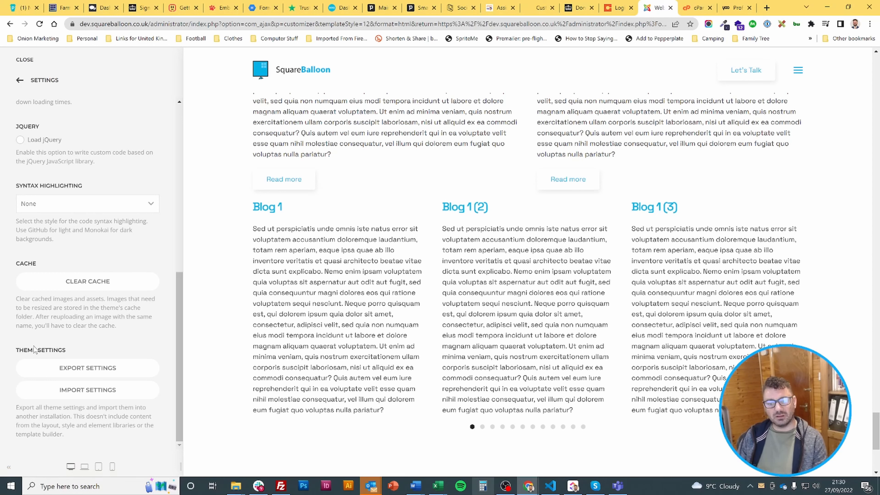
triple_click(47, 351)
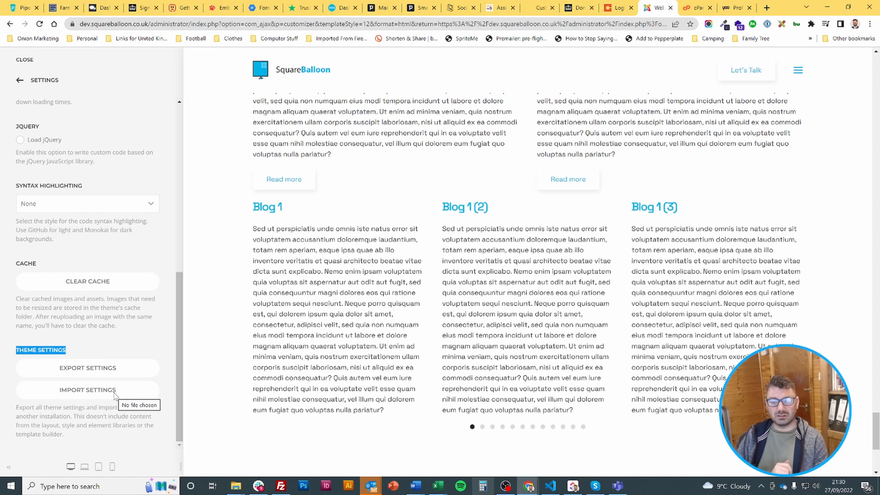
scroll(107, 280, "up", 10)
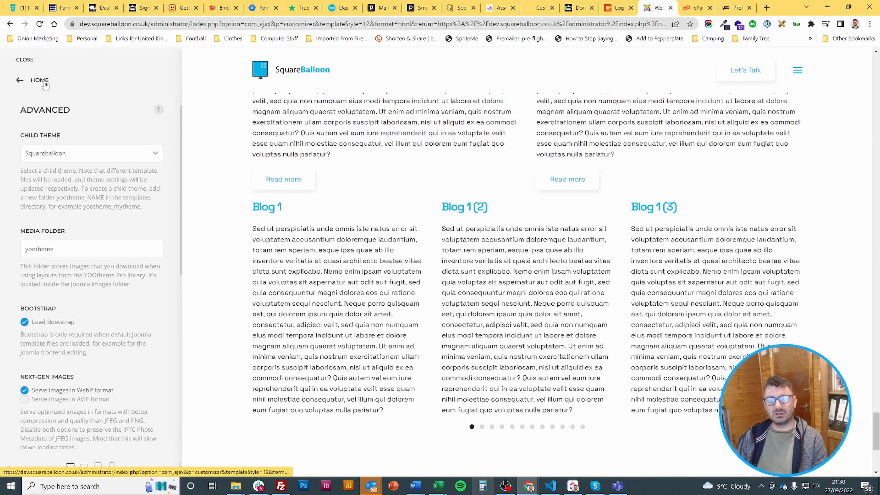
left_click(40, 81)
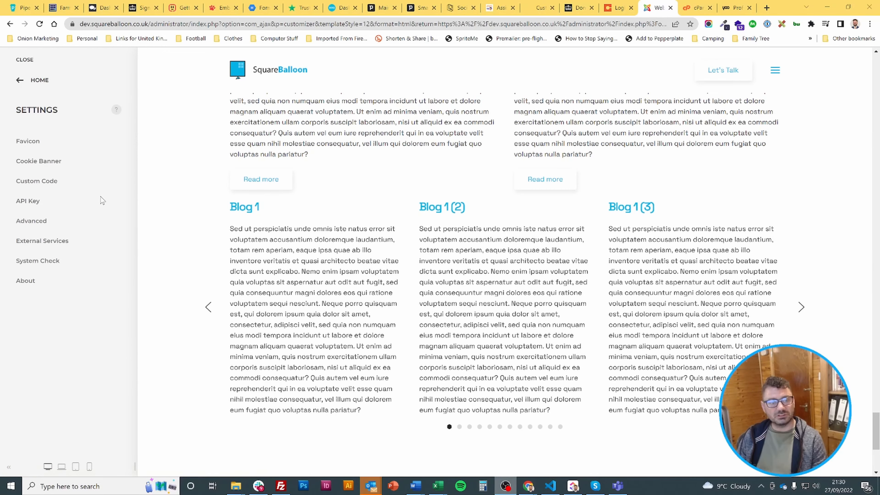